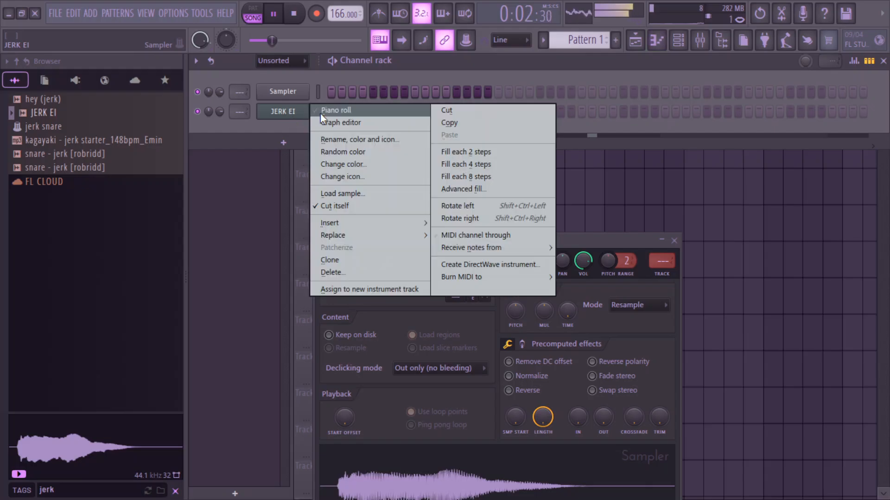
# - With Beat snapping, repeat the first two bars of the JERK EI piano roll three times and add a C5 note in bar 8
pyautogui.click(411, 108)
pyautogui.moveTo(357, 89); pyautogui.dragTo(236, 89)
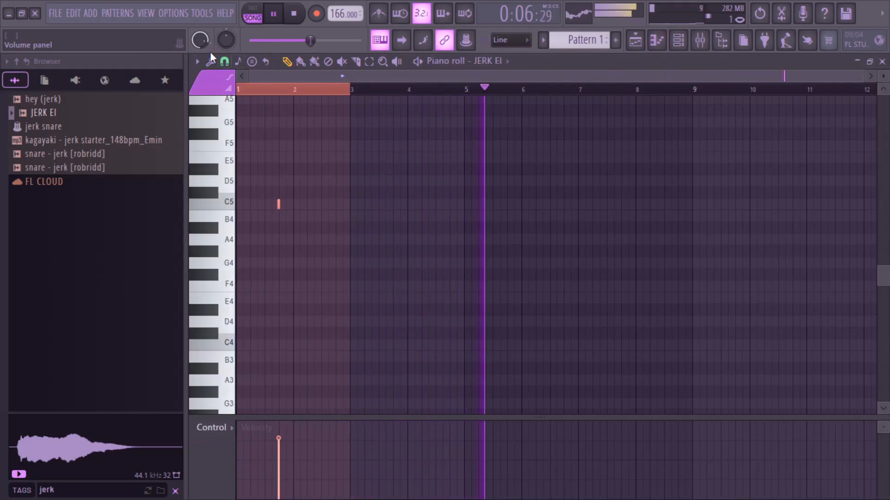
pyautogui.click(224, 61)
pyautogui.click(247, 246)
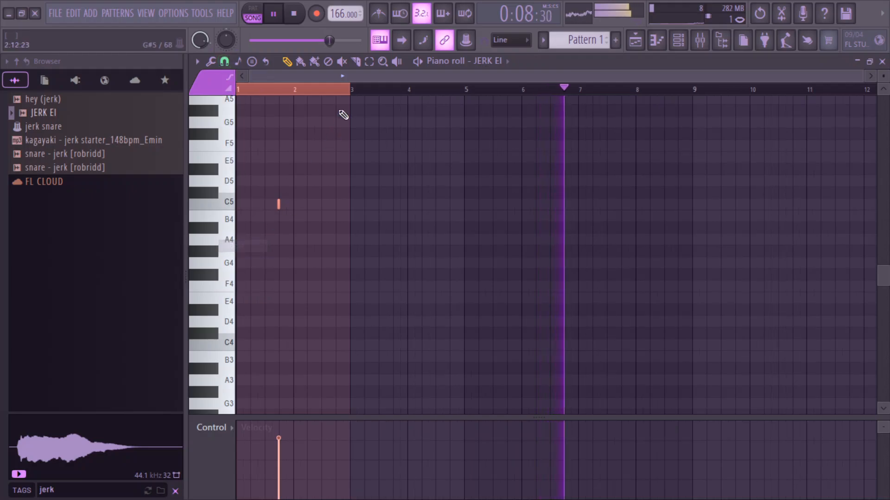
pyautogui.hotkey('ctrl', 'b')
pyautogui.hotkey('ctrl', 'b')
pyautogui.hotkey('ctrl', 'b')
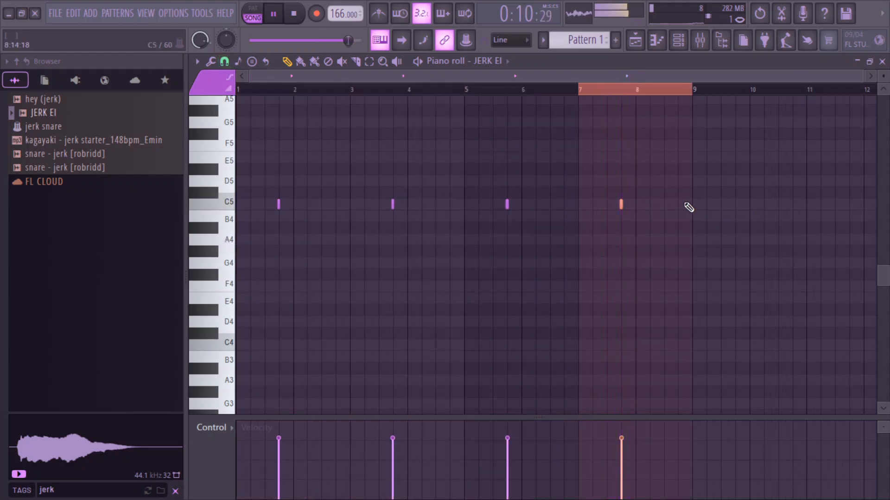
pyautogui.click(666, 205)
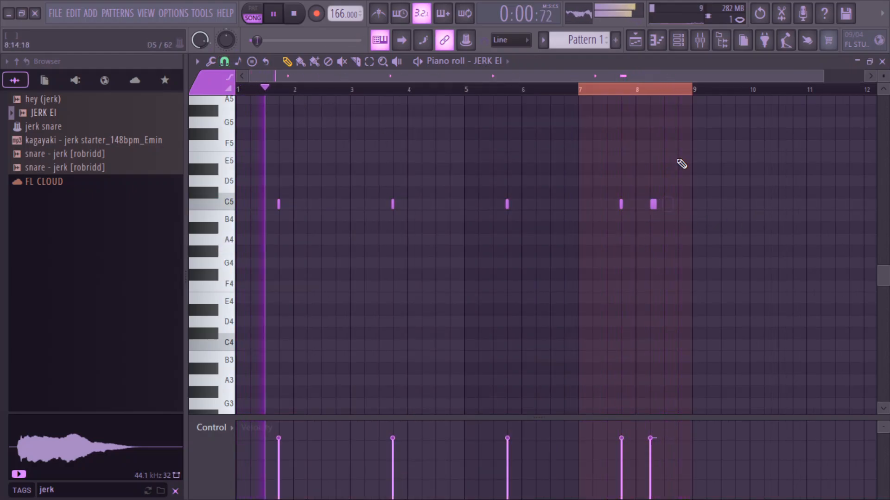
# - Add the snare - jerk [robridd] sample to the channel rack as a new channel
pyautogui.click(678, 40)
pyautogui.moveTo(51, 99); pyautogui.dragTo(37, 138)
pyautogui.click(53, 132)
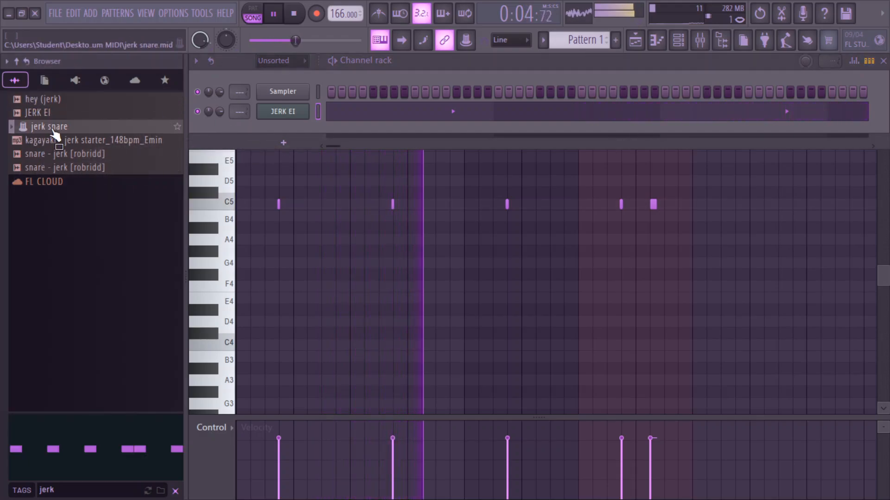
pyautogui.moveTo(60, 155); pyautogui.dragTo(264, 139)
pyautogui.click(97, 170)
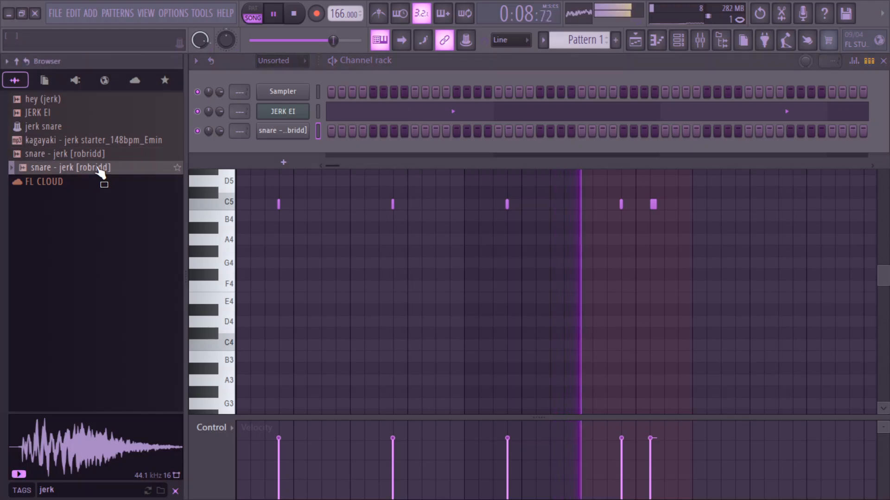
# - Search the browser for plug and load the snareplugg sample into a new channel
pyautogui.click(59, 140)
pyautogui.click(45, 81)
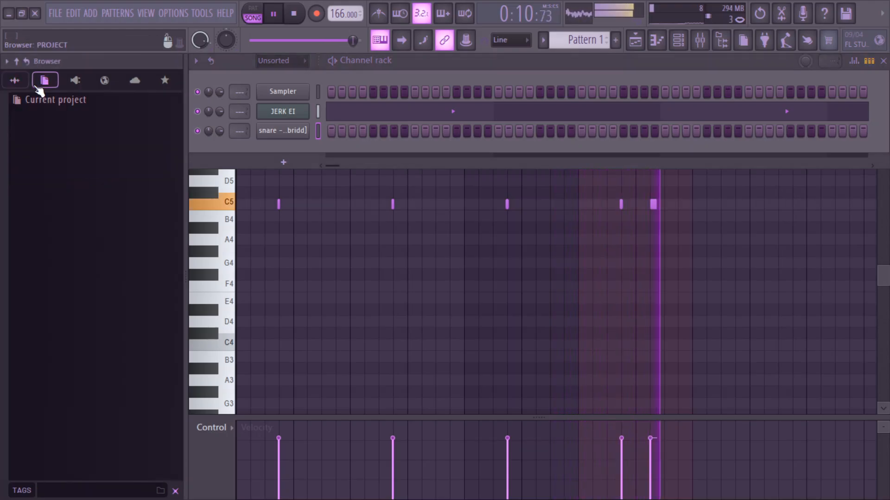
pyautogui.write('p')
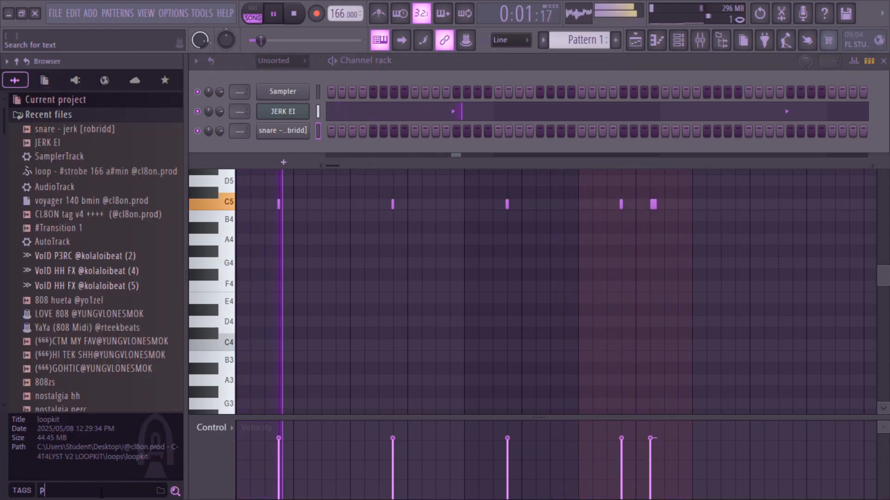
pyautogui.write('lug')
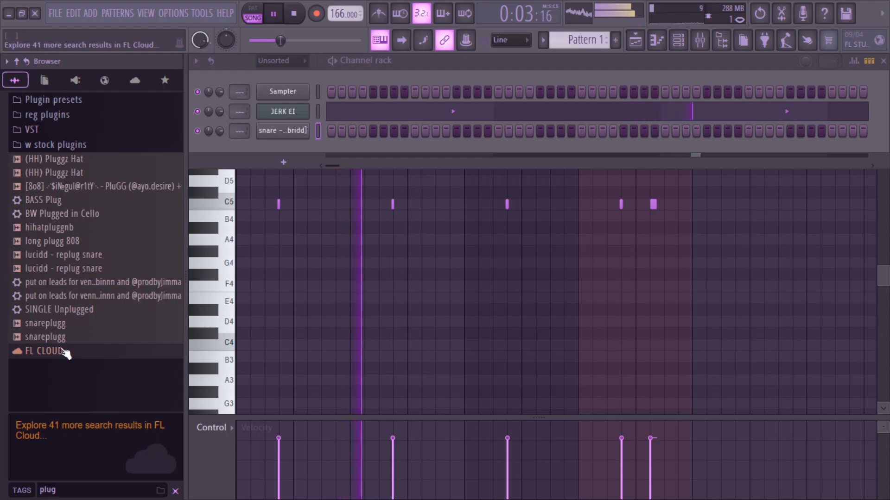
pyautogui.rightClick(51, 337)
pyautogui.click(114, 236)
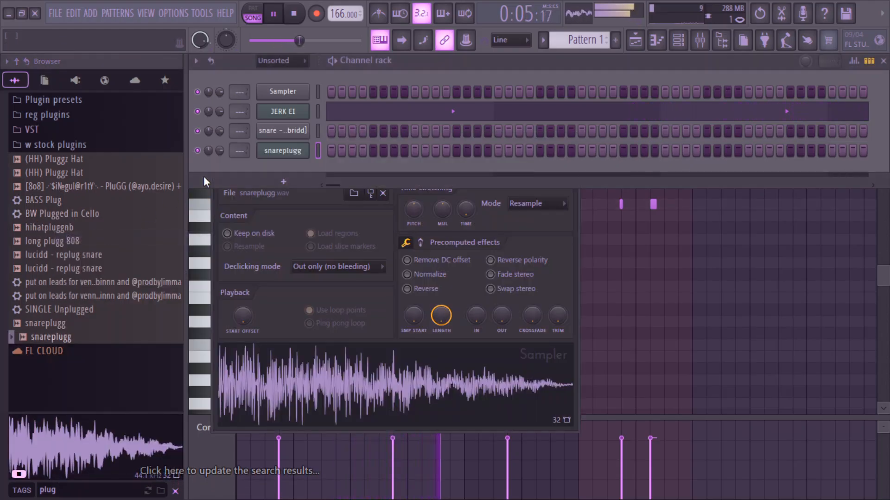
# - Search the browser for jerk, import the jerk snare MIDI into the snare - jerk [robridd] piano roll and start playback
pyautogui.click(279, 132)
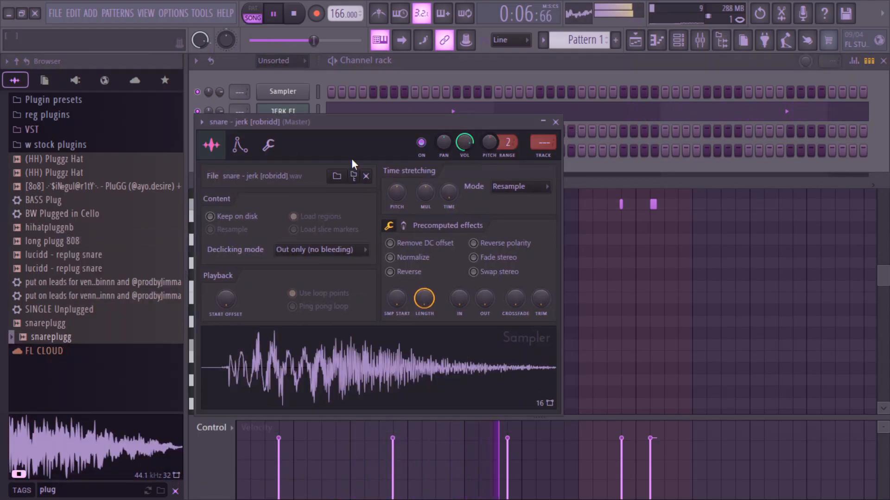
pyautogui.click(280, 190)
pyautogui.click(598, 185)
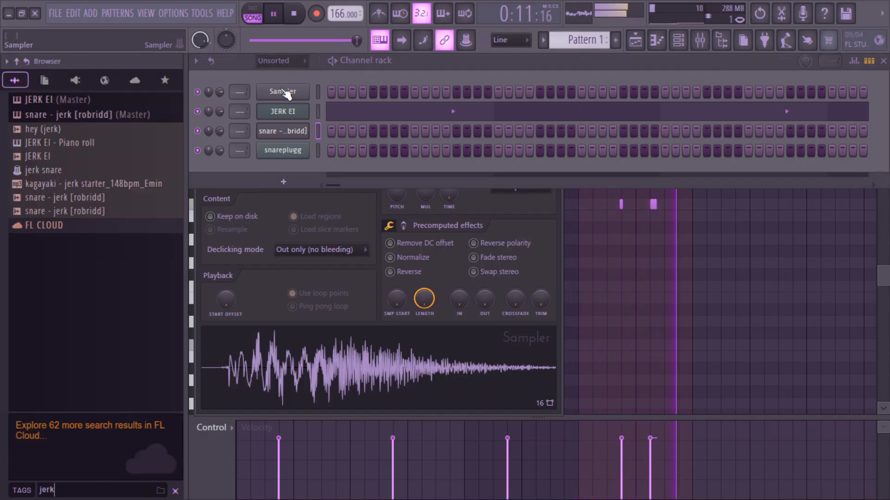
pyautogui.rightClick(293, 149)
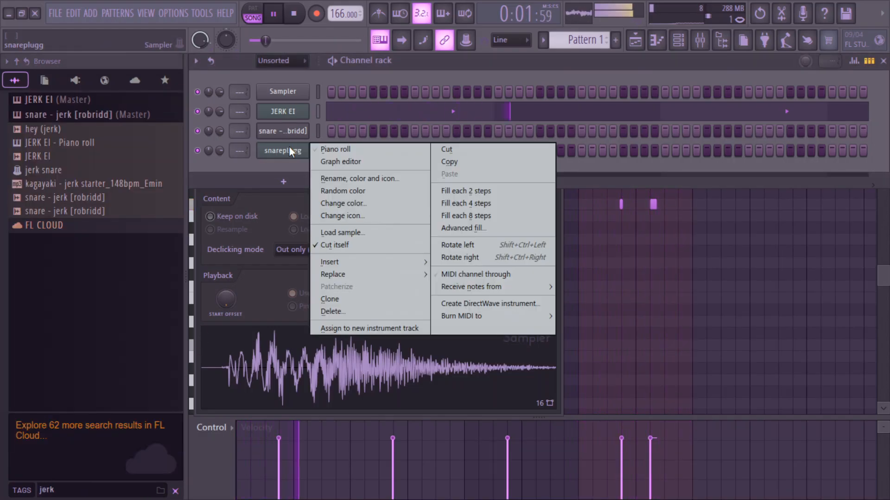
pyautogui.rightClick(288, 130)
pyautogui.click(312, 134)
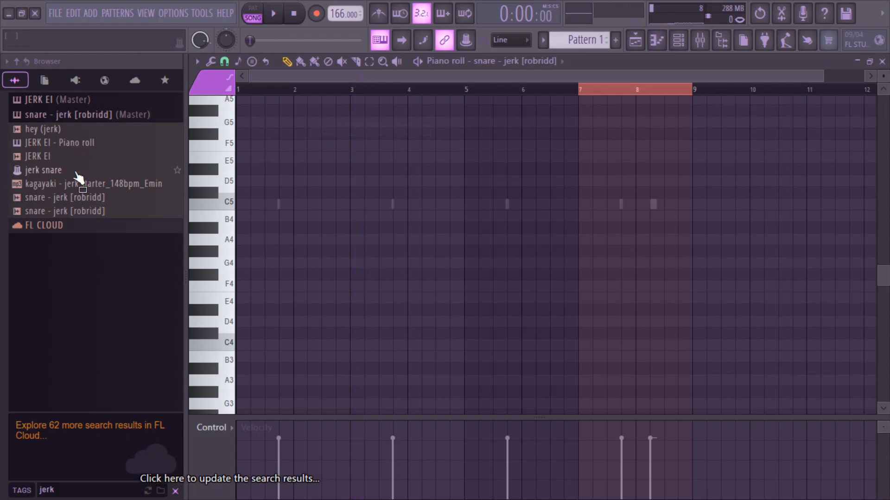
pyautogui.moveTo(75, 175); pyautogui.dragTo(369, 199)
pyautogui.click(542, 329)
pyautogui.press('space')
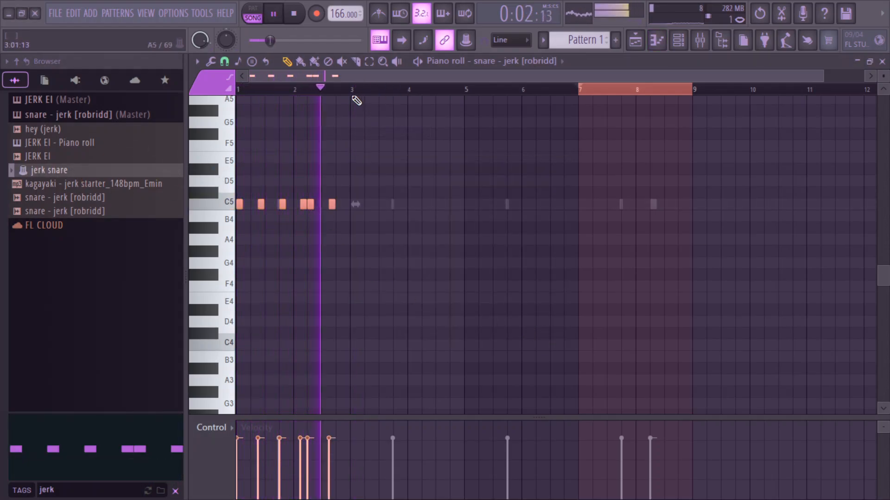
# - Select bars 1 and 2 of the snare - jerk [robridd] pattern and repeat them three times through bar 8
pyautogui.moveTo(354, 99); pyautogui.dragTo(360, 141)
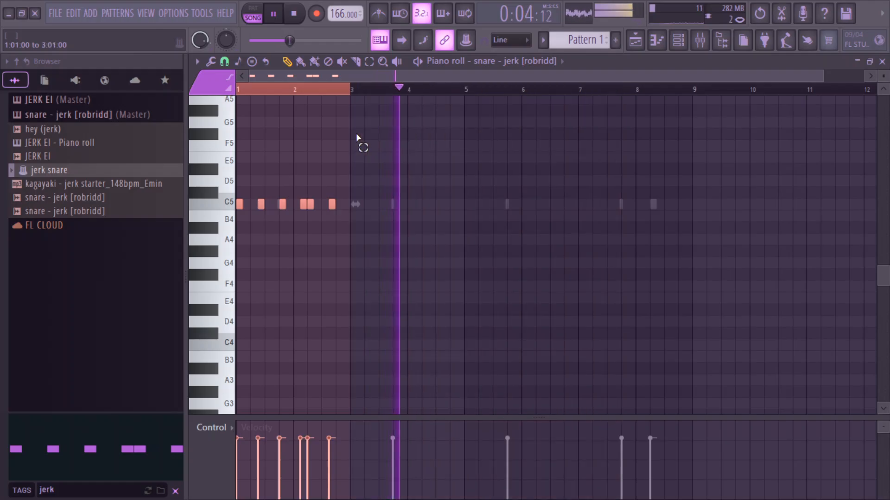
pyautogui.hotkey('ctrl', 'b')
pyautogui.hotkey('ctrl', 'b')
pyautogui.hotkey('ctrl', 'b')
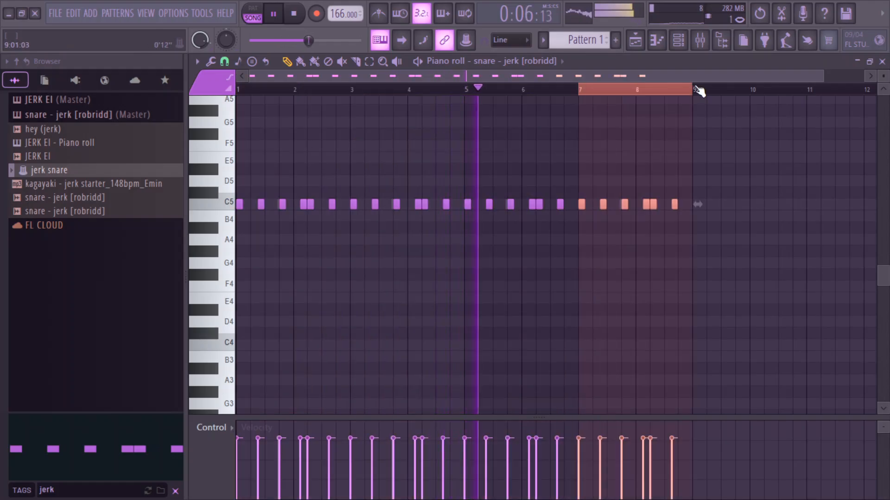
# - Program snareplugg hits on steps 3, 23 and 25 in the channel rack
pyautogui.click(678, 41)
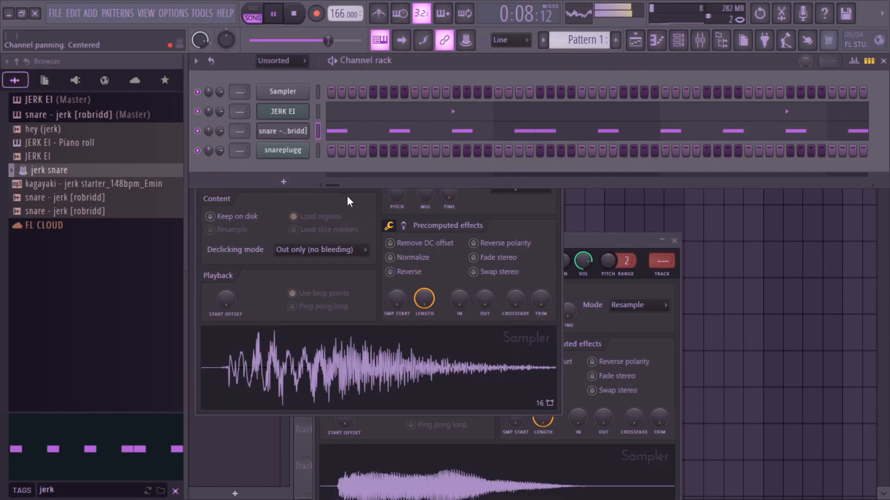
pyautogui.click(352, 150)
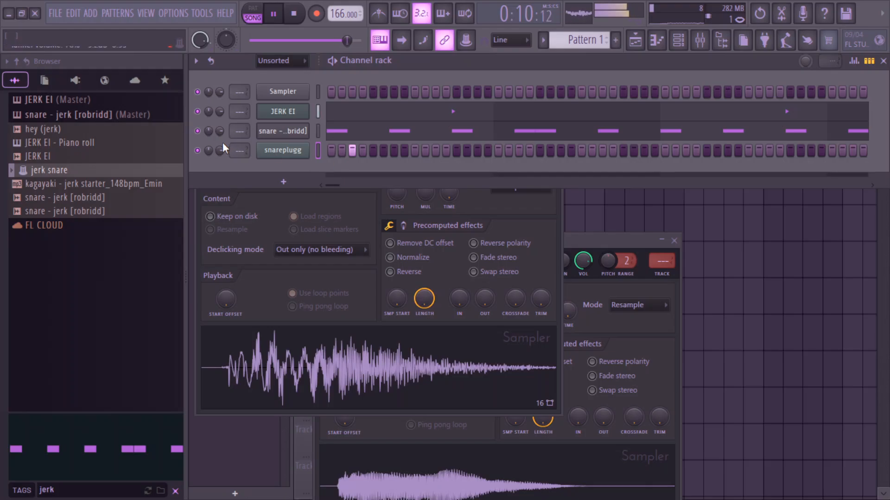
pyautogui.click(570, 150)
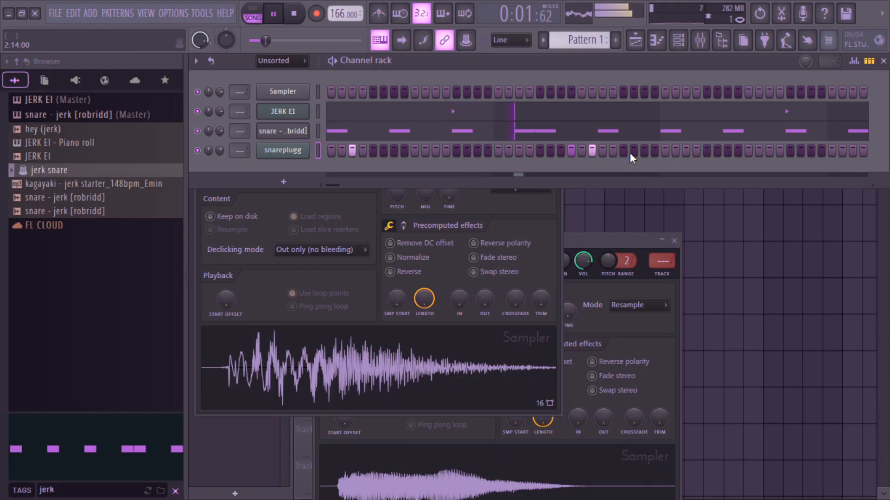
pyautogui.rightClick(592, 152)
pyautogui.rightClick(570, 152)
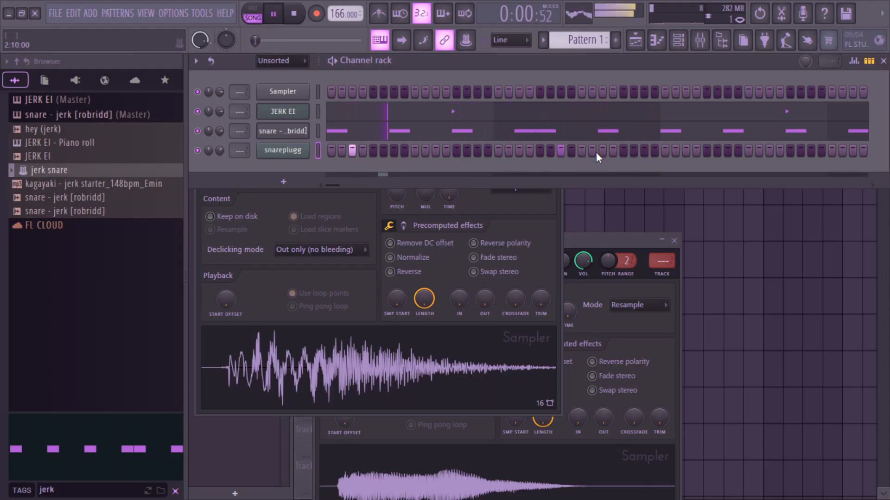
pyautogui.click(582, 151)
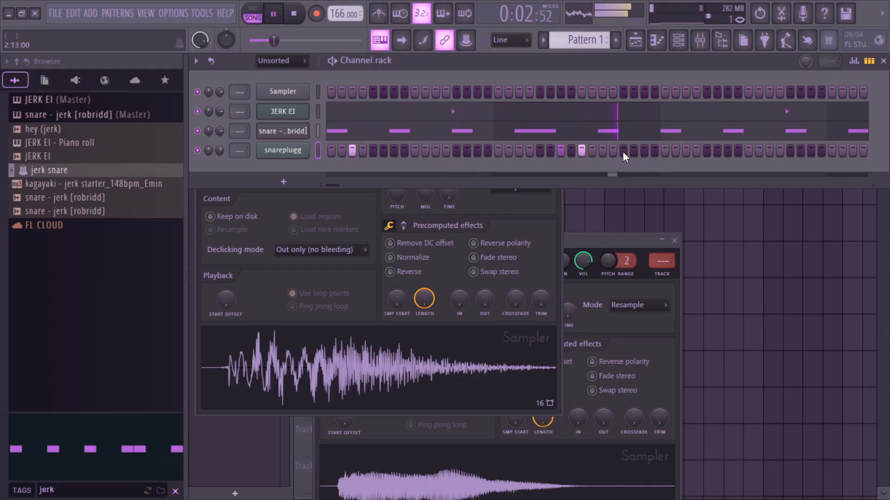
# - Repeat all the snareplugg notes once into bars 3 and 4 of its piano roll
pyautogui.rightClick(302, 152)
pyautogui.click(343, 149)
pyautogui.hotkey('ctrl', 'a')
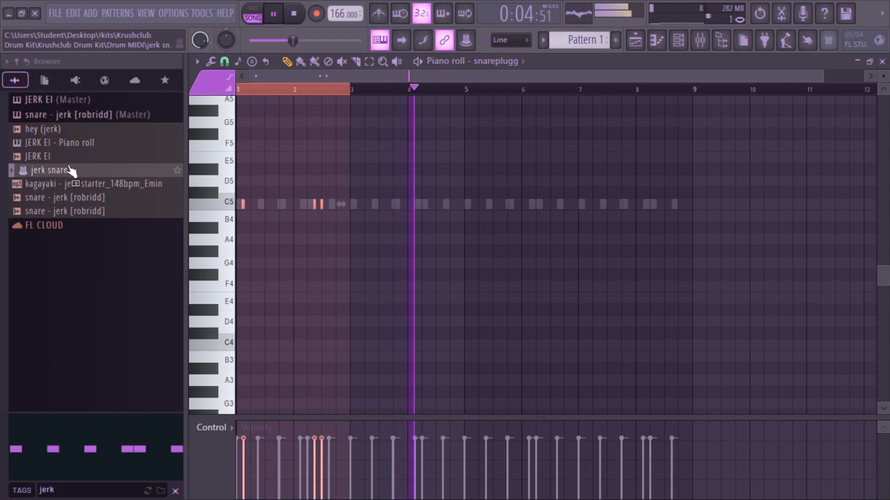
pyautogui.hotkey('ctrl', 'b')
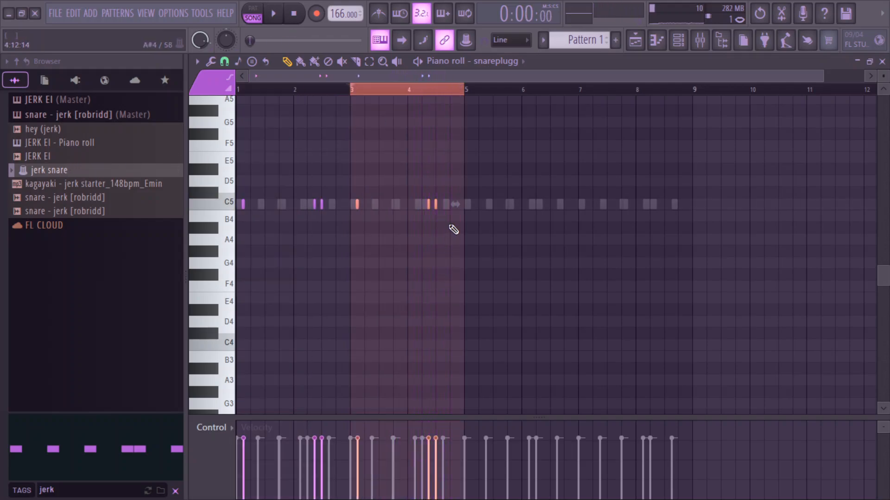
# - Add two adjacent F#4 snareplugg notes at the end of bar 4, using 1/3 beat snapping
pyautogui.click(449, 216)
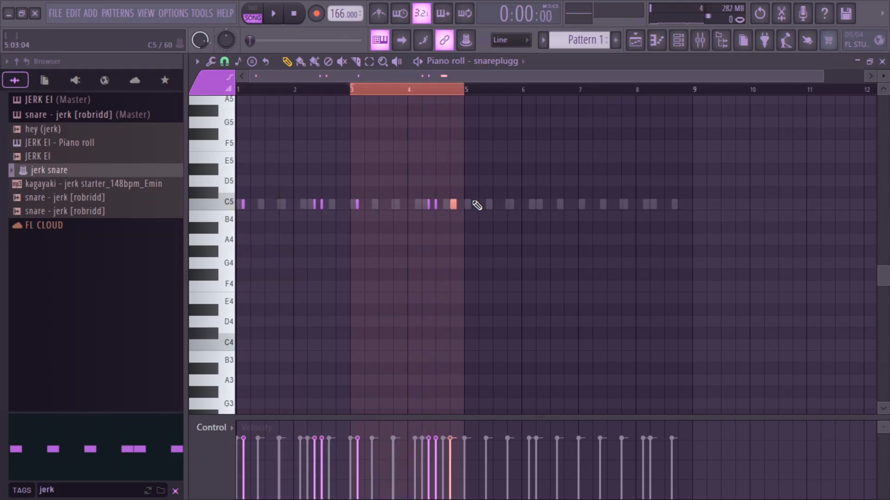
pyautogui.click(225, 61)
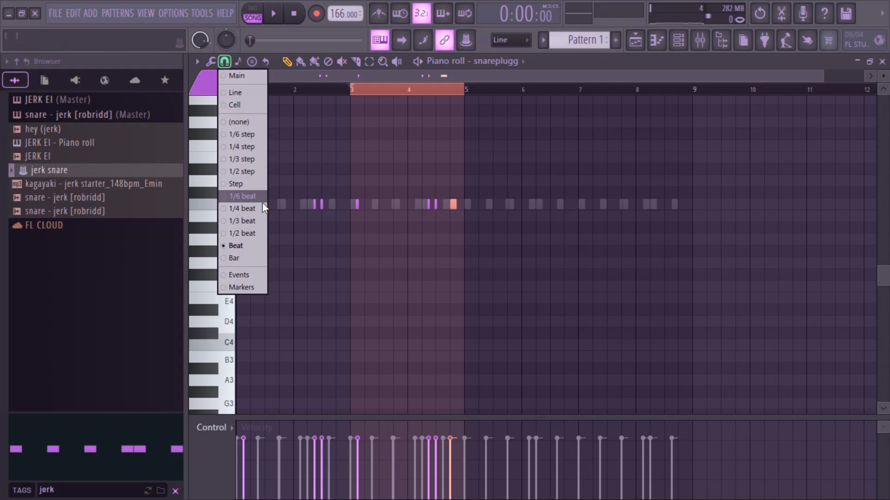
pyautogui.click(255, 221)
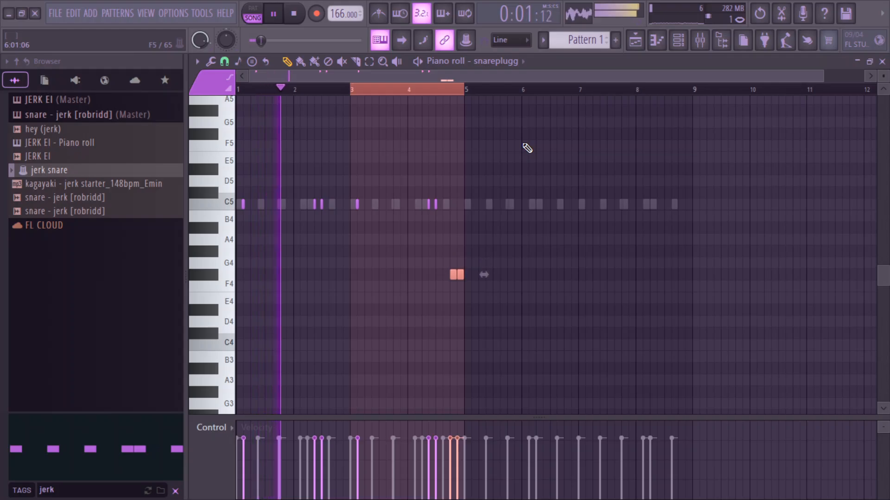
# - Select the whole four-bar snareplugg pattern and repeat it into bars 5 to 8
pyautogui.hotkey('ctrl', 'a')
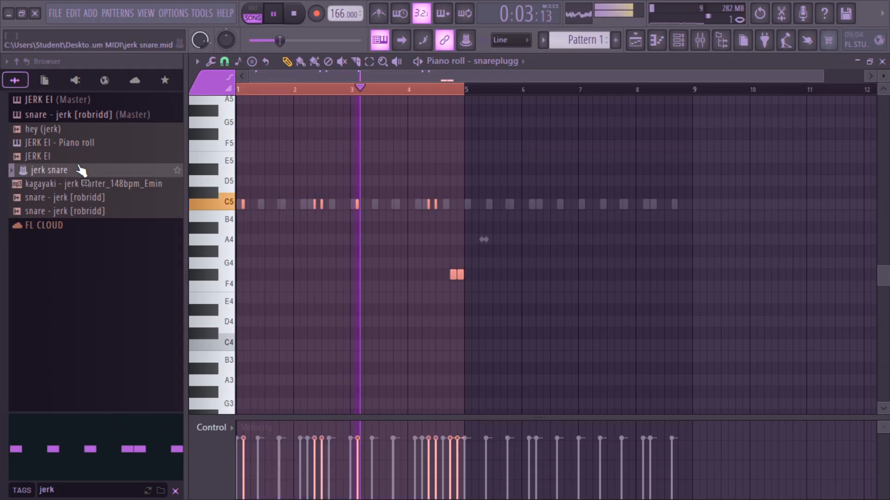
pyautogui.hotkey('ctrl', 'b')
pyautogui.click(533, 299)
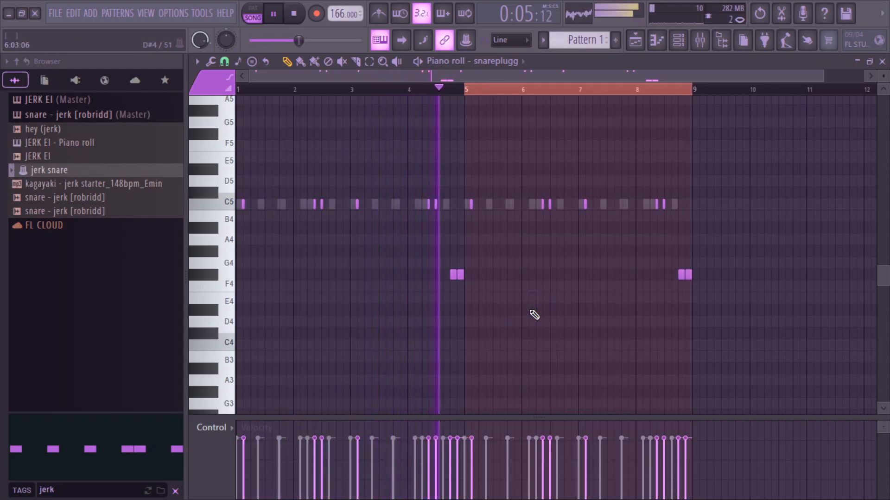
# - Switch to the snare - jerk [robridd] piano roll and raise its last note in bar 8 one octave to C6
pyautogui.moveTo(679, 261); pyautogui.dragTo(682, 282)
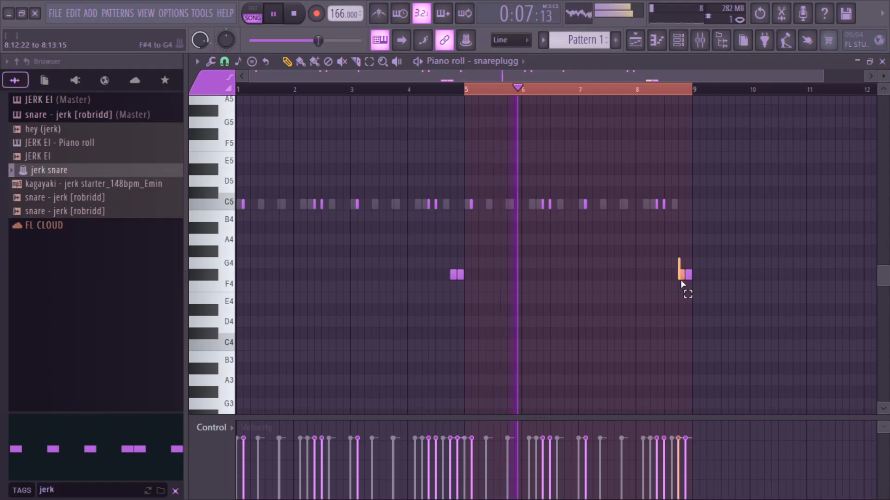
pyautogui.rightClick(676, 207)
pyautogui.rightClick(676, 207)
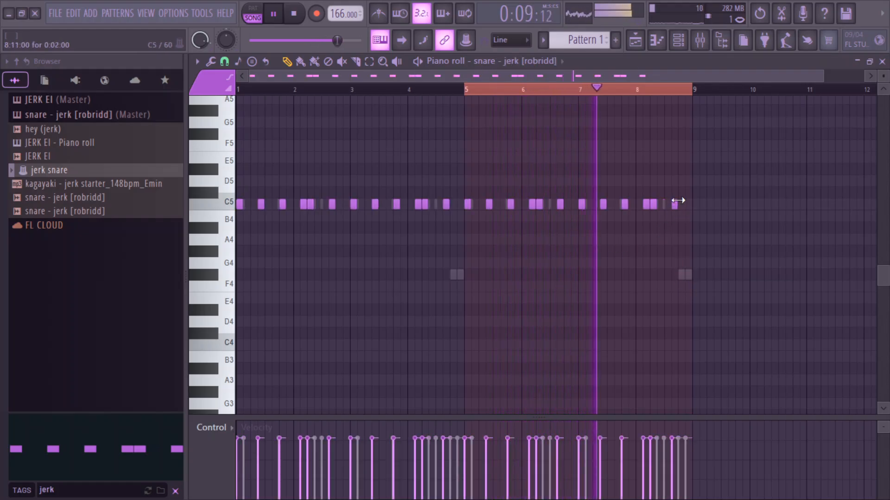
pyautogui.moveTo(682, 200); pyautogui.dragTo(670, 208)
pyautogui.hotkey('ctrl', 'Up')
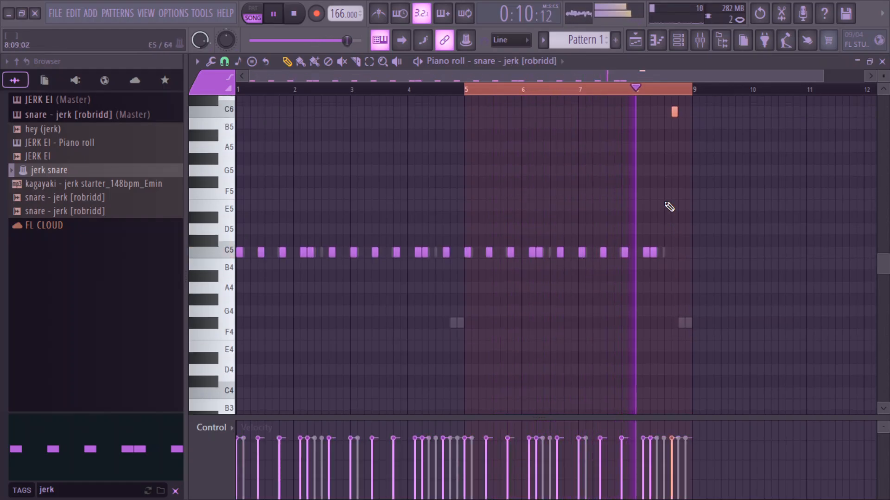
# - In the snareplugg piano roll, move the first of bar 8's two closing notes to C5 and the last one to A#3
pyautogui.doubleClick(685, 322)
pyautogui.click(681, 322)
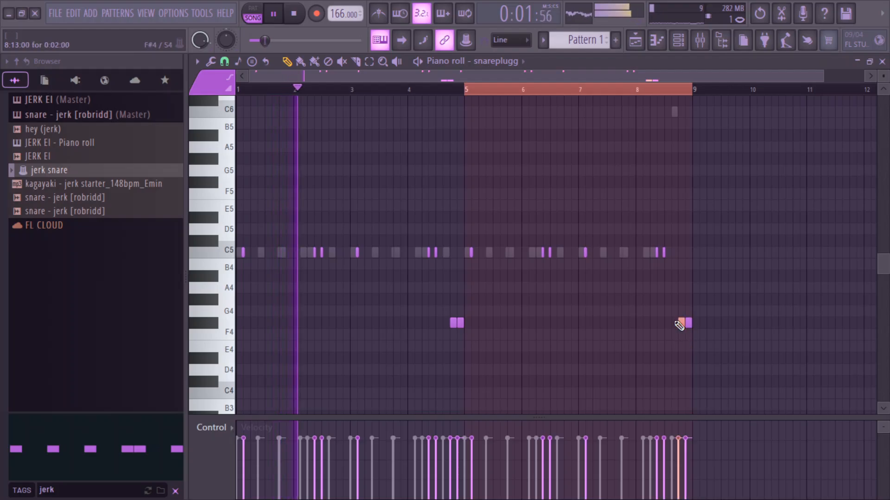
pyautogui.hotkey('ctrl', 'Up')
pyautogui.press('Down')
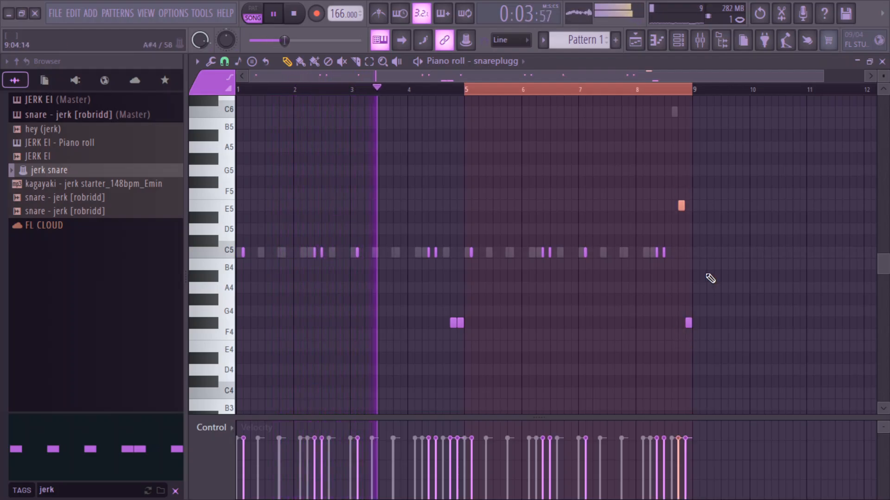
pyautogui.moveTo(705, 282); pyautogui.dragTo(620, 375)
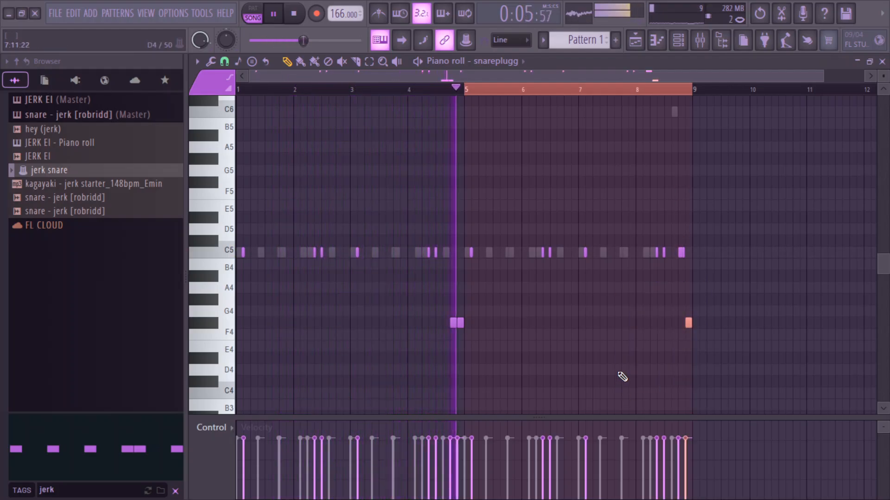
pyautogui.hotkey('ctrl', 'Down')
pyautogui.press('Up')
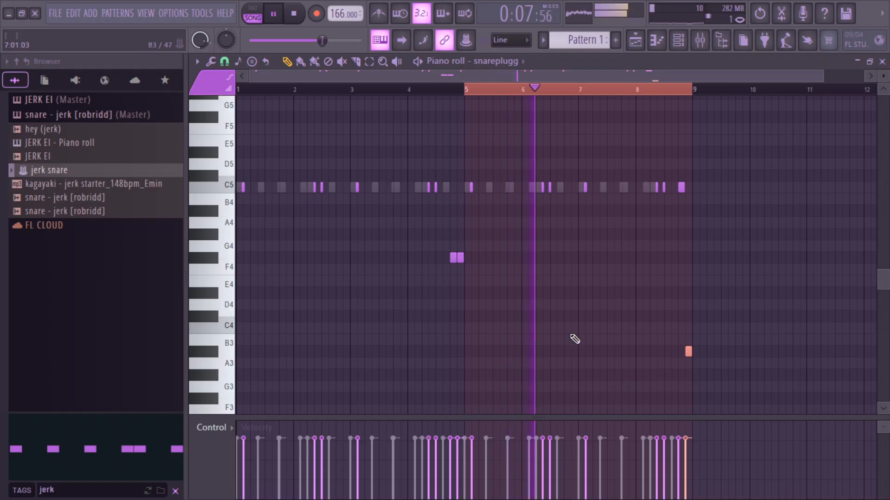
# - Return the browser from the jerk search to its full listing and expand the Current project entry
pyautogui.click(678, 40)
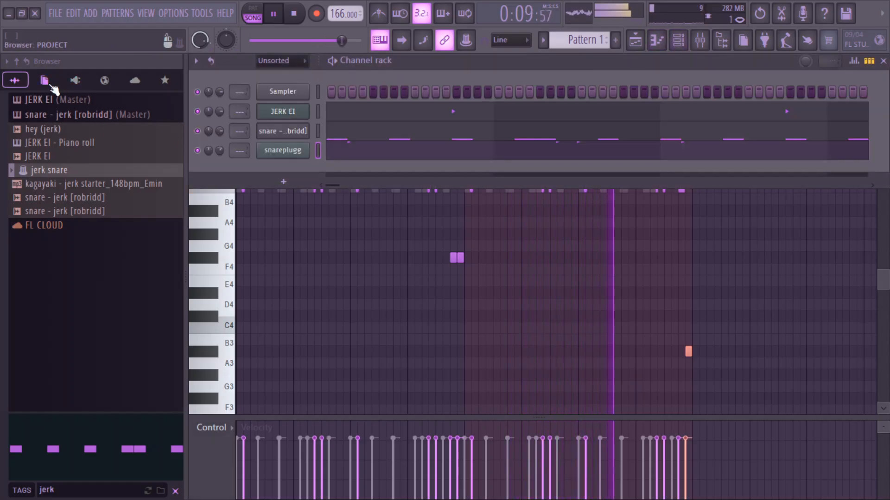
pyautogui.click(47, 81)
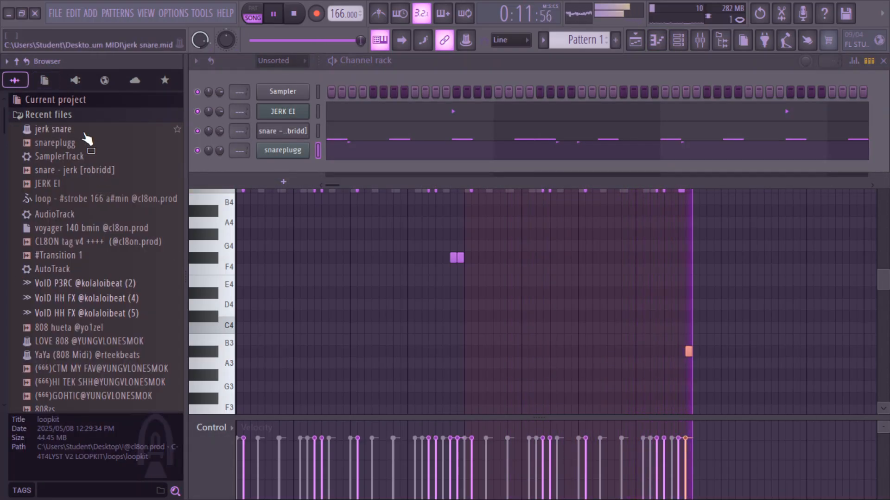
pyautogui.click(50, 99)
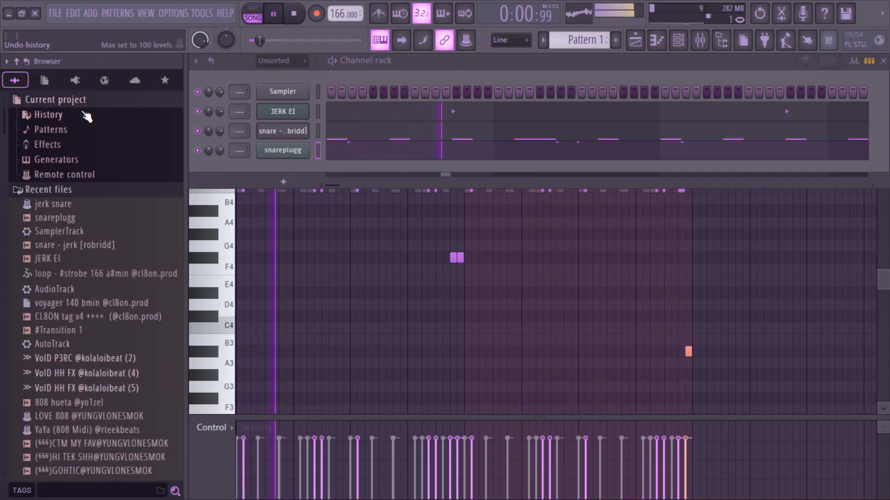
# - Route the #strobe 166 a#min loop clip from the playlist to mixer insert 1 and add Fruity Parametric EQ 2 in slot 7
pyautogui.click(642, 40)
pyautogui.doubleClick(427, 111)
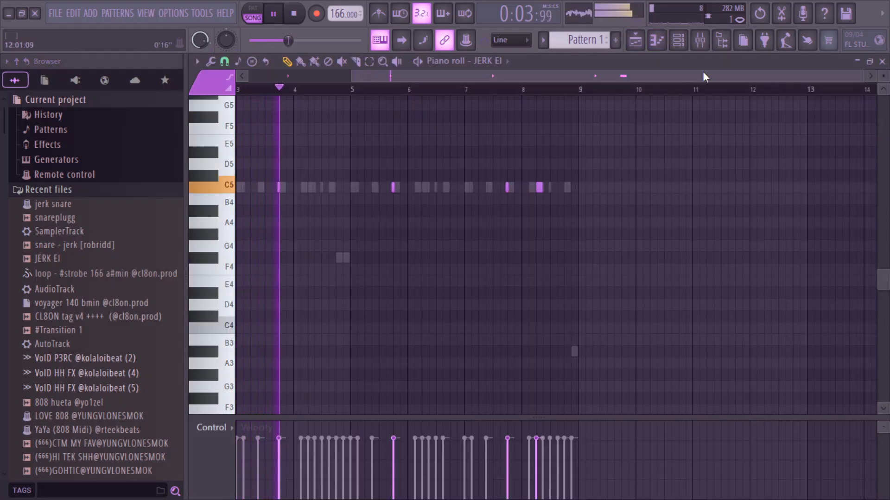
pyautogui.click(636, 41)
pyautogui.scroll(1, 603, 127)
pyautogui.doubleClick(453, 113)
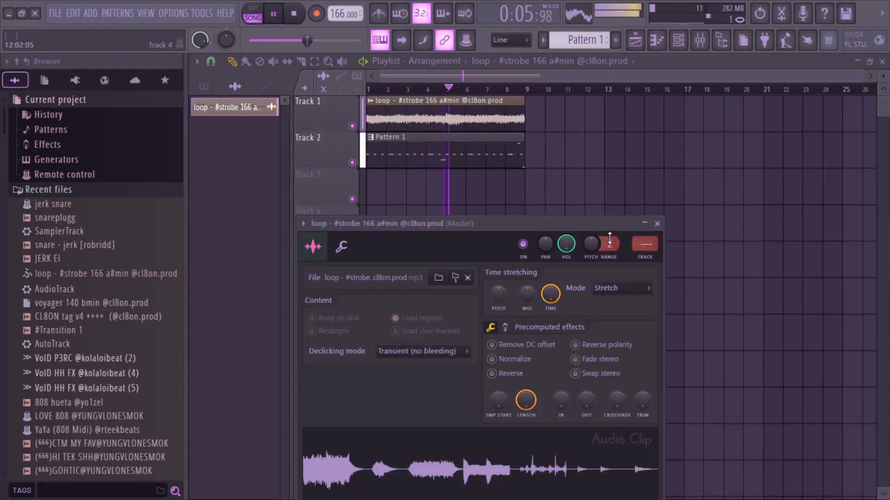
pyautogui.press('F9')
pyautogui.click(778, 218)
pyautogui.click(466, 482)
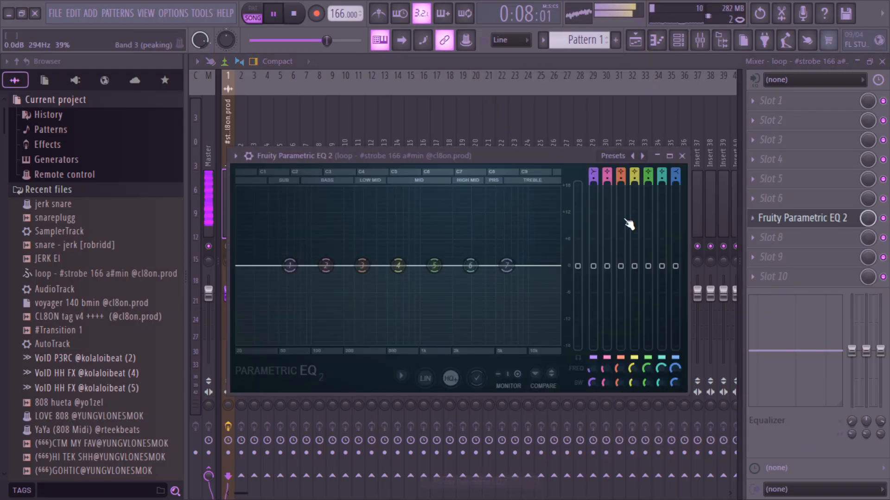
# - Apply the 40Hz cut preset to the loop's EQ and adjust band 1 to Gentle 6 order with its cutoff in the bass range
pyautogui.click(635, 156)
pyautogui.click(672, 208)
pyautogui.rightClick(257, 268)
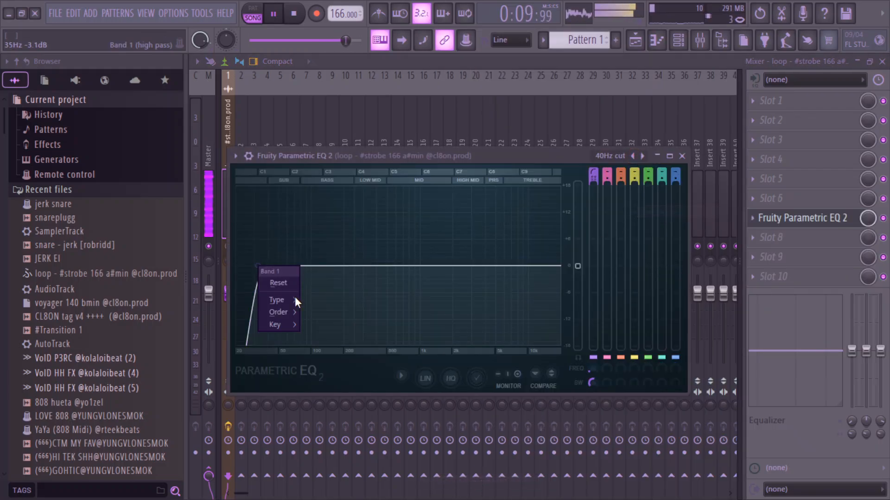
pyautogui.moveTo(278, 300)
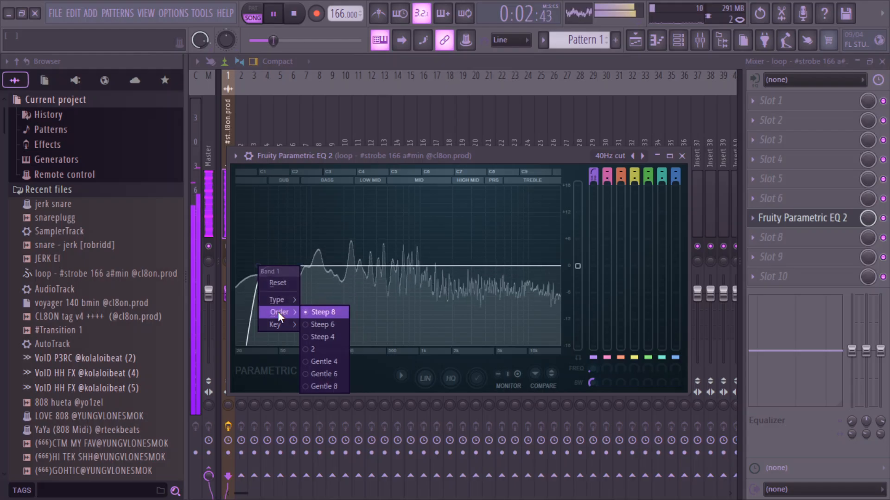
pyautogui.click(324, 370)
pyautogui.moveTo(332, 266)
pyautogui.mouseDown()
pyautogui.moveTo(308, 266)
pyautogui.moveTo(319, 266)
pyautogui.mouseUp()
# - Audition the (666)AVRG and (666)BANG samples in the drum kit's 808 folder and load (666)BANG into a new channel
pyautogui.click(83, 194)
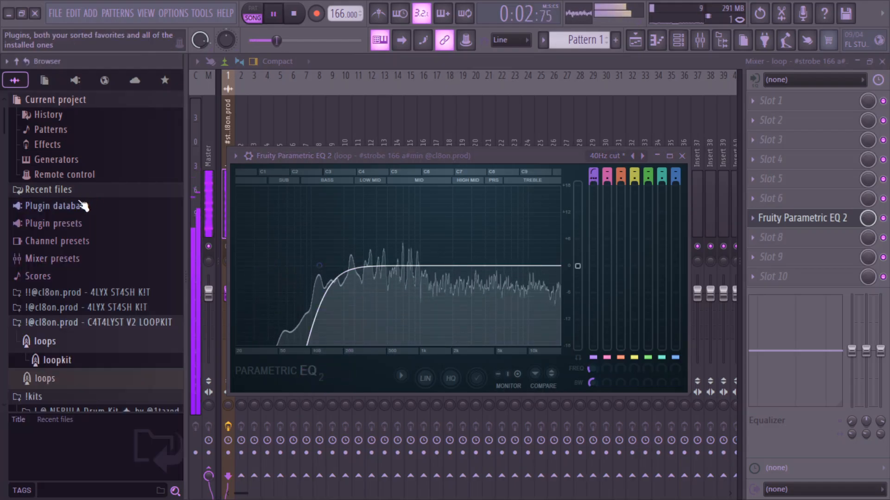
pyautogui.scroll(-15, 28, 213)
pyautogui.scroll(2, 131, 155)
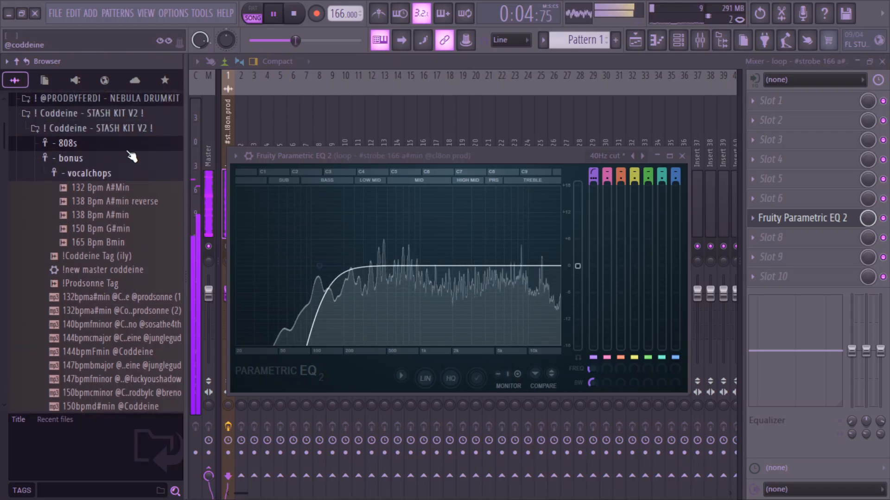
pyautogui.scroll(-12, 131, 193)
pyautogui.scroll(-15, 129, 198)
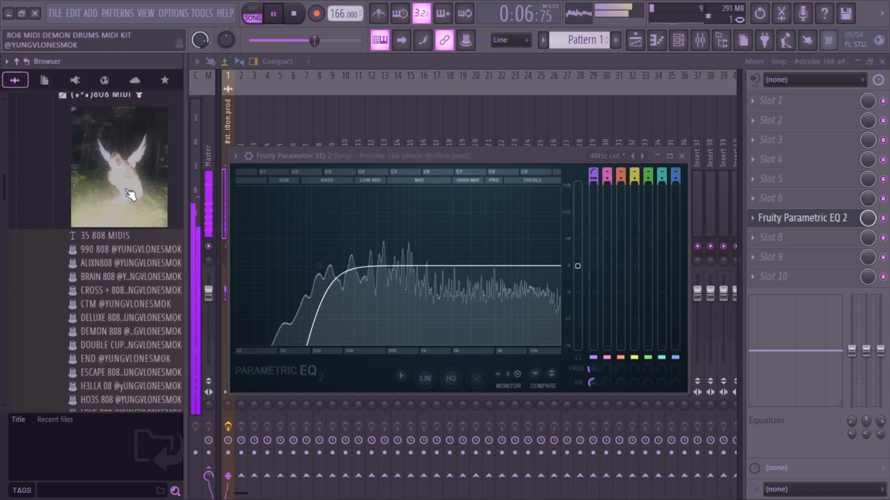
pyautogui.scroll(-6, 129, 181)
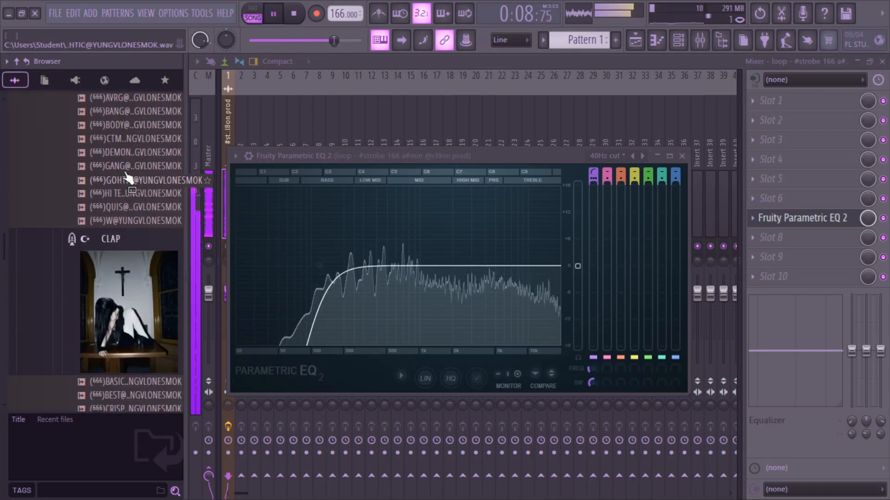
pyautogui.scroll(6, 129, 176)
pyautogui.scroll(-3, 123, 259)
pyautogui.click(123, 260)
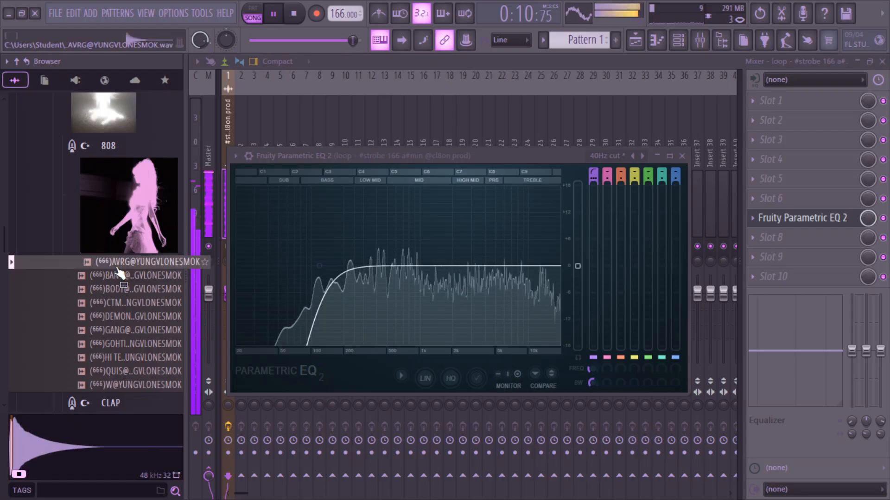
pyautogui.click(121, 278)
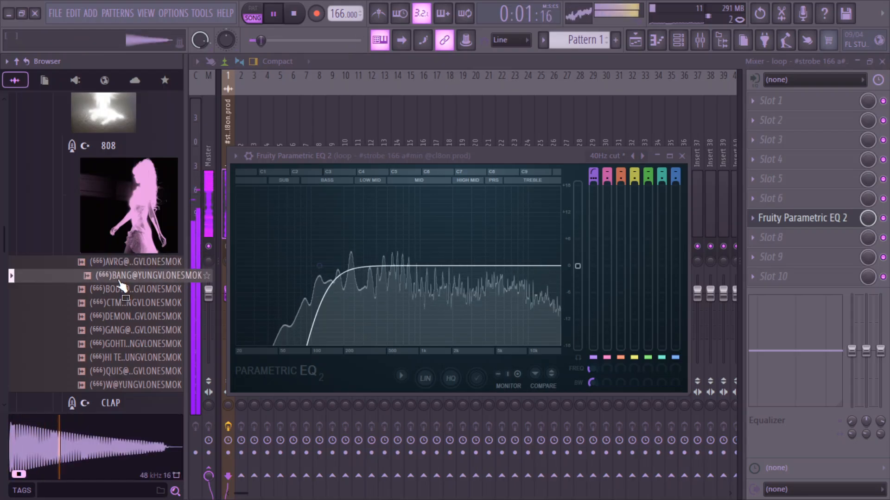
pyautogui.rightClick(122, 278)
pyautogui.click(195, 213)
# - Add Fruity Soft Clipper to slot 6 of the Master mixer track
pyautogui.click(209, 183)
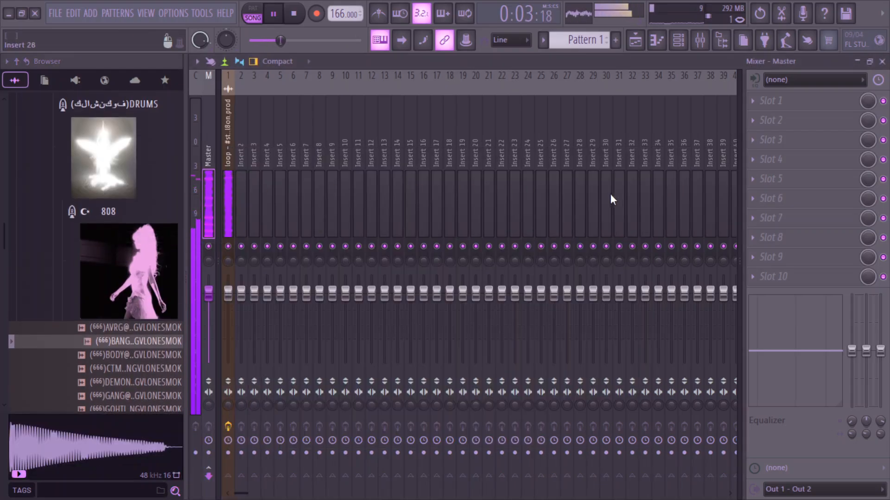
pyautogui.click(753, 199)
pyautogui.click(470, 361)
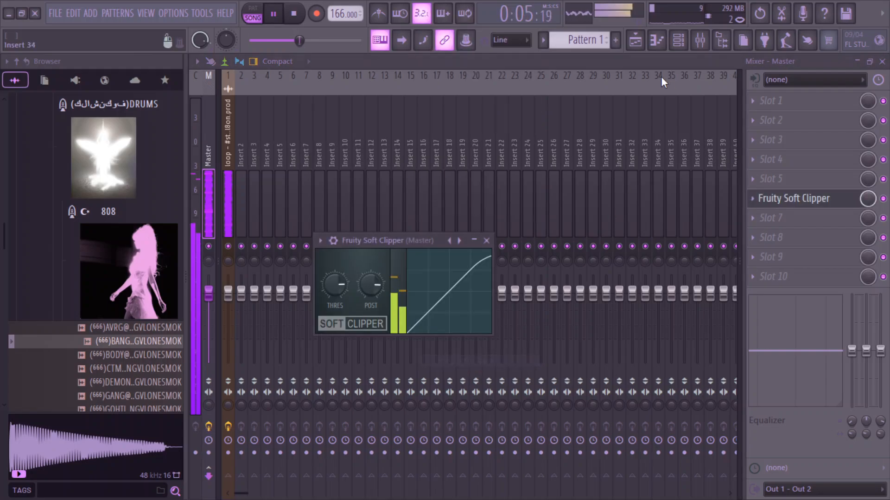
# - In the (666)BANG channel's piano roll, place the opening 808 note on A#4 at the start of bar 1
pyautogui.click(657, 41)
pyautogui.click(636, 42)
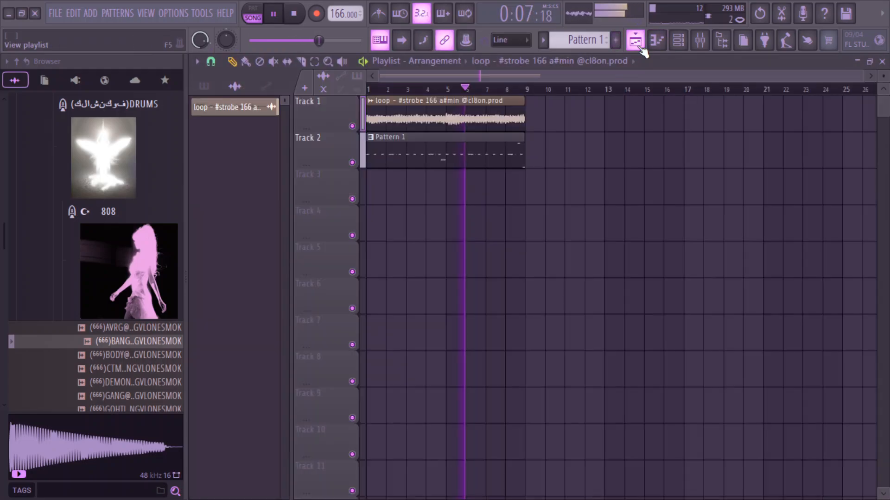
pyautogui.click(639, 46)
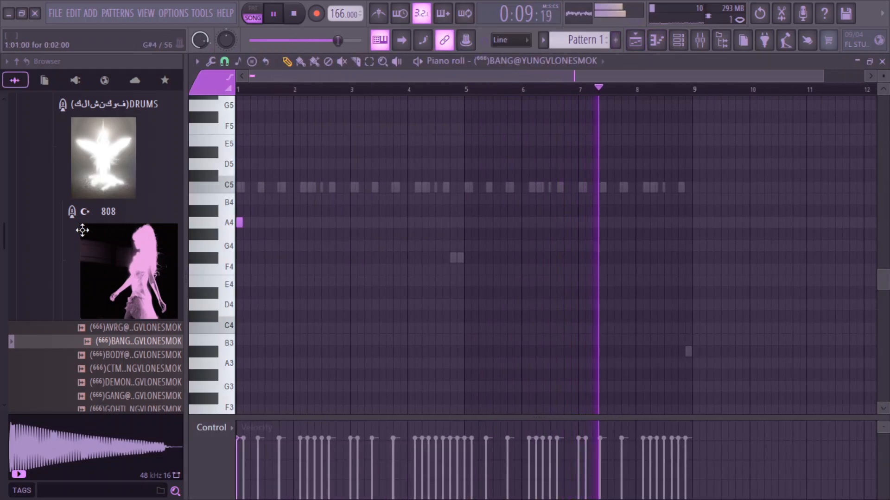
pyautogui.moveTo(88, 220); pyautogui.dragTo(224, 211)
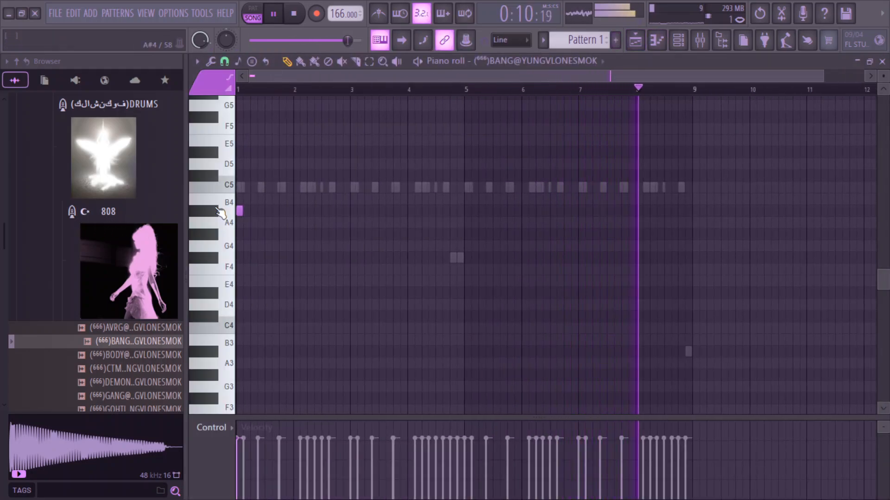
pyautogui.click(285, 212)
pyautogui.rightClick(286, 211)
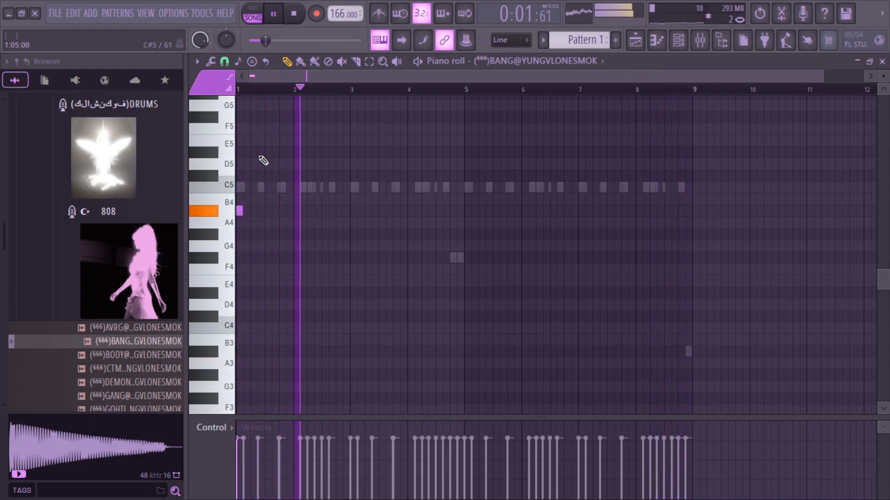
# - Add A#4 808 notes late in bar 1, three times in bar 3 and once in bar 4, and repeat the pattern into bars 5 to 8
pyautogui.click(225, 61)
pyautogui.click(242, 235)
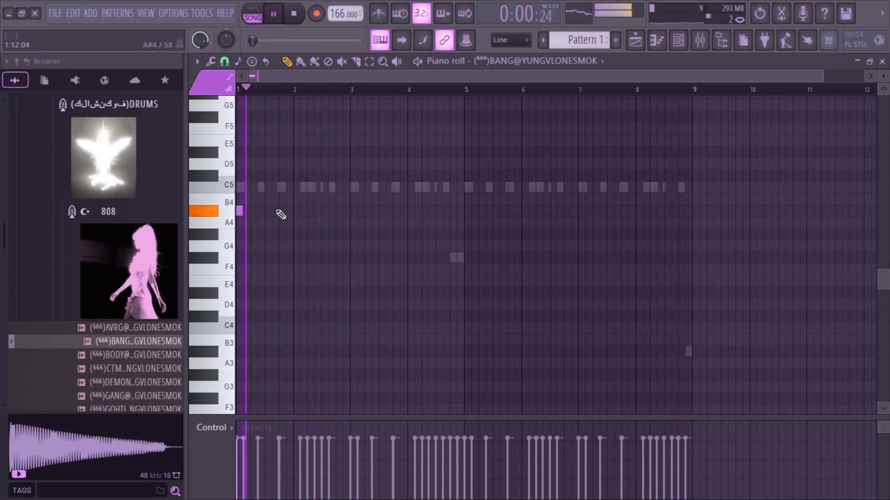
pyautogui.click(282, 211)
pyautogui.click(352, 211)
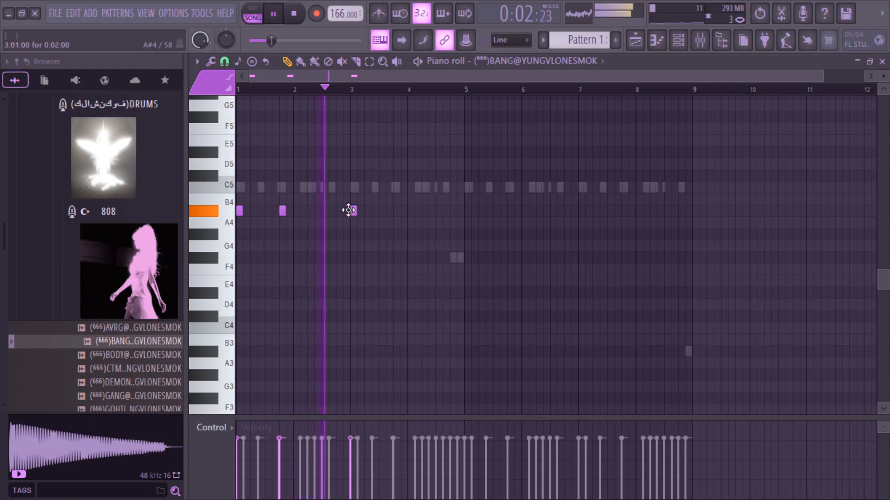
pyautogui.click(375, 211)
pyautogui.click(396, 210)
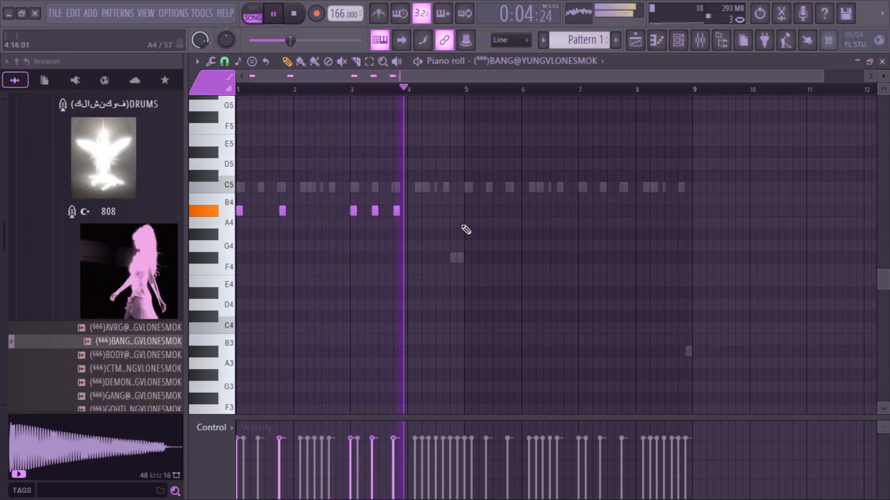
pyautogui.click(446, 211)
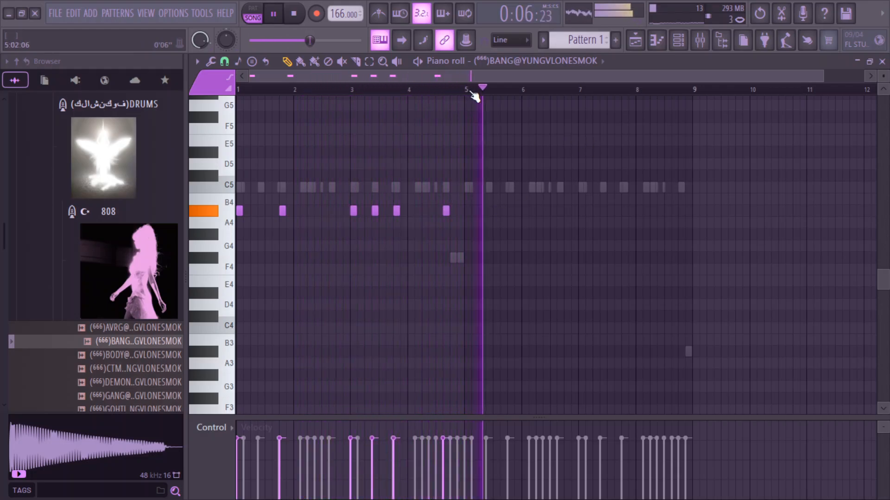
pyautogui.hotkey('ctrl', 'a')
pyautogui.hotkey('ctrl', 'b')
# - Normalize the (666)BANG 808 sample and route its channel to mixer insert 2
pyautogui.click(681, 40)
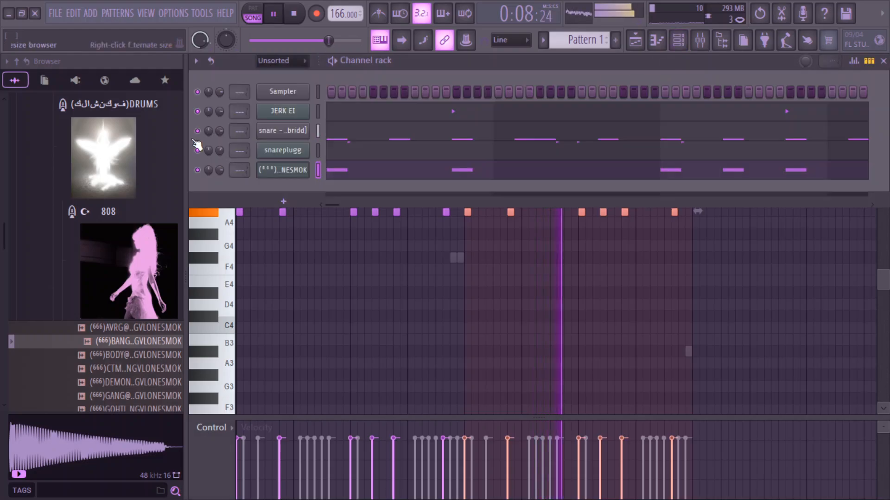
pyautogui.click(283, 170)
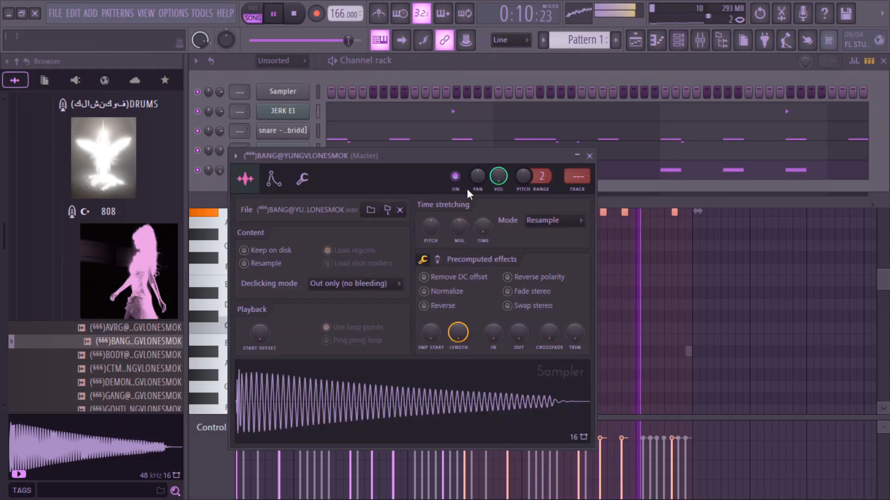
pyautogui.click(447, 291)
pyautogui.hotkey('ctrl', 'l')
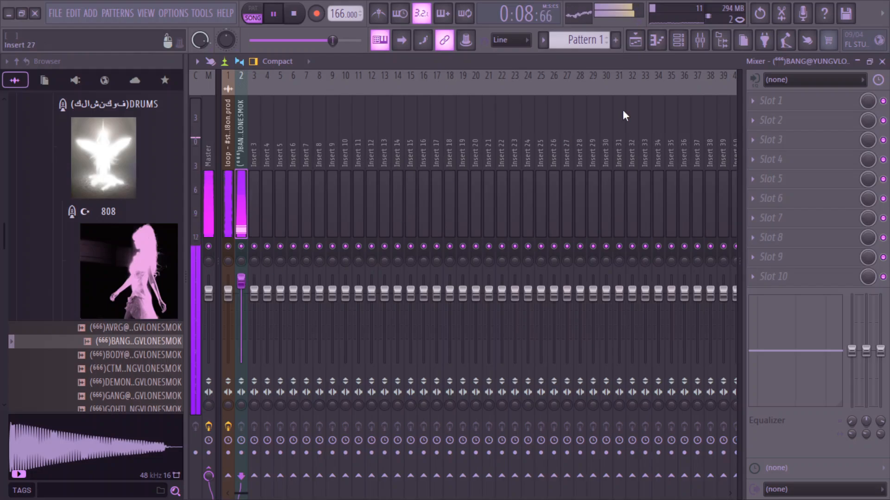
# - Audition the (666)GEEKREALM REGULAR hi-hat in the drum kit's HAT folder and load it into a new channel
pyautogui.click(680, 42)
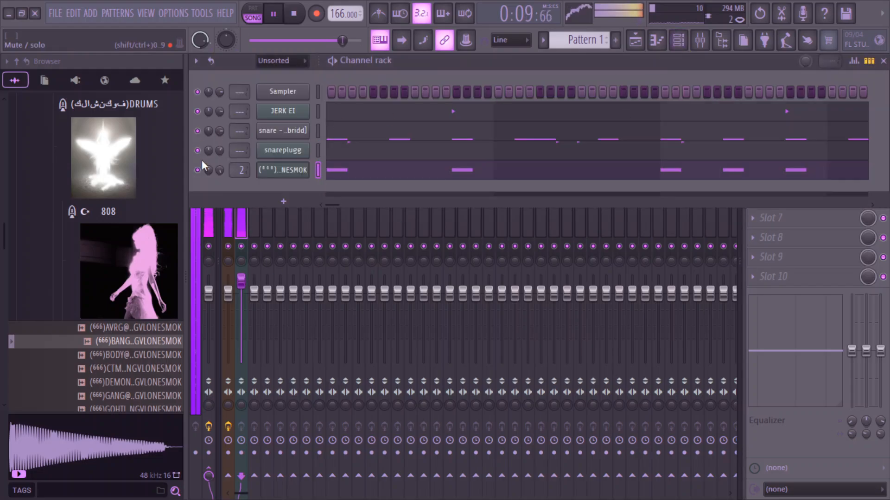
pyautogui.click(82, 156)
pyautogui.click(82, 164)
pyautogui.click(105, 293)
pyautogui.scroll(-6, 111, 289)
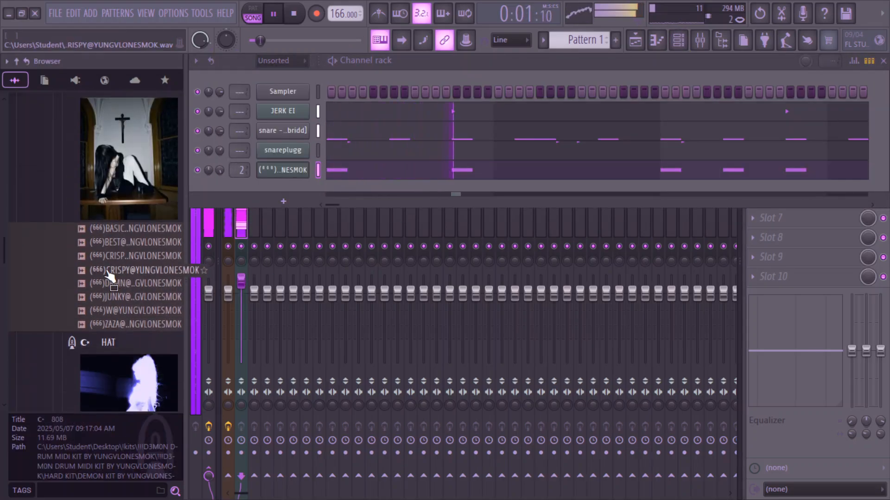
pyautogui.scroll(-5, 110, 277)
pyautogui.click(109, 253)
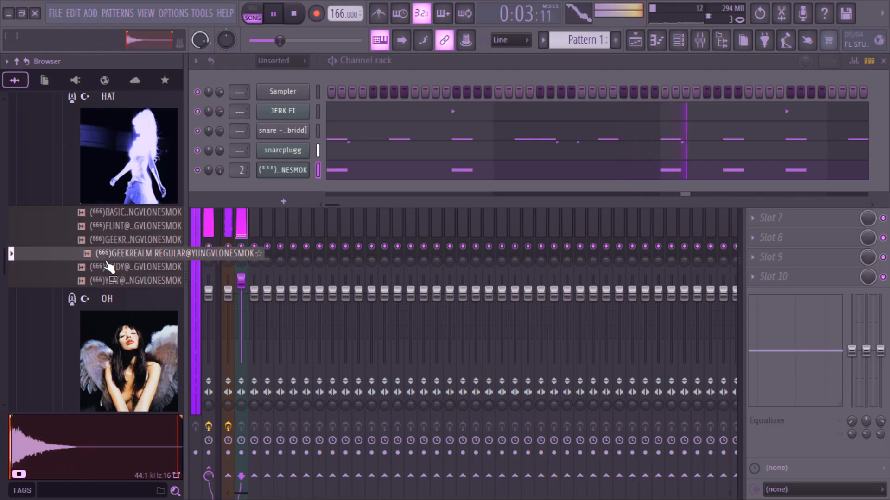
pyautogui.rightClick(104, 253)
pyautogui.click(148, 225)
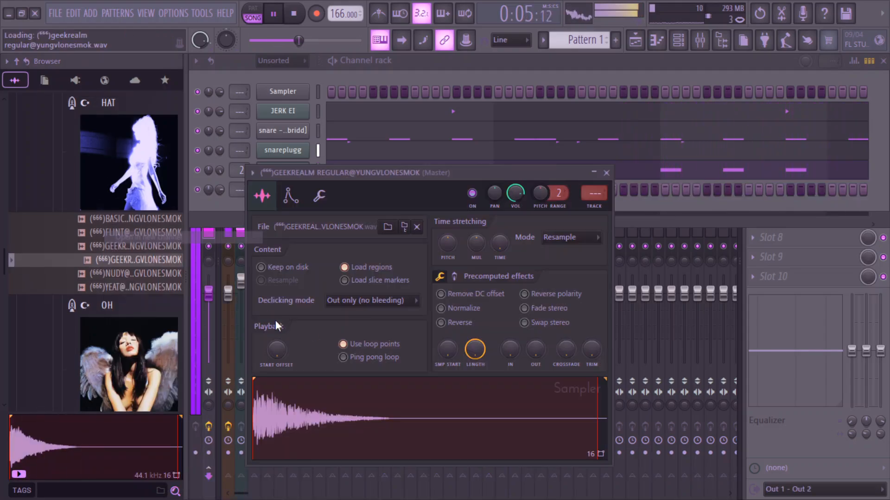
# - Program the (666)GEEKREALM REGULAR hi-hat on steps 1, 11, 15, 17 to 19, 23 and 25
pyautogui.click(280, 201)
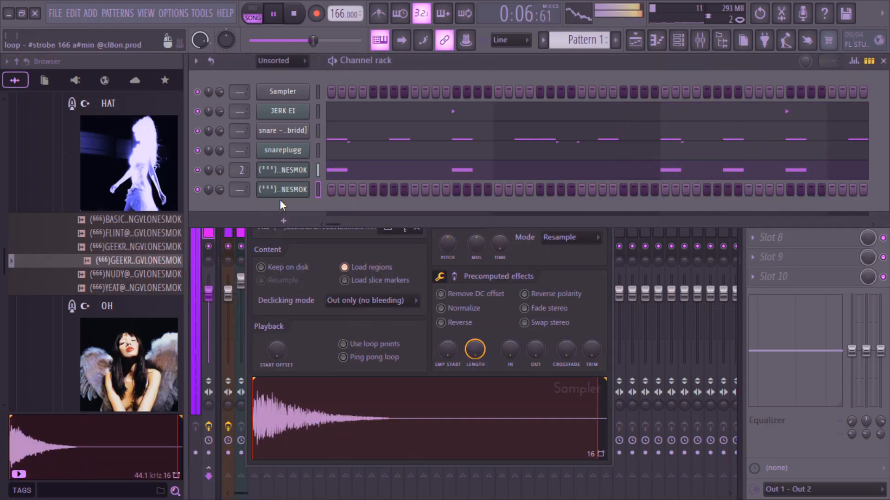
pyautogui.click(335, 192)
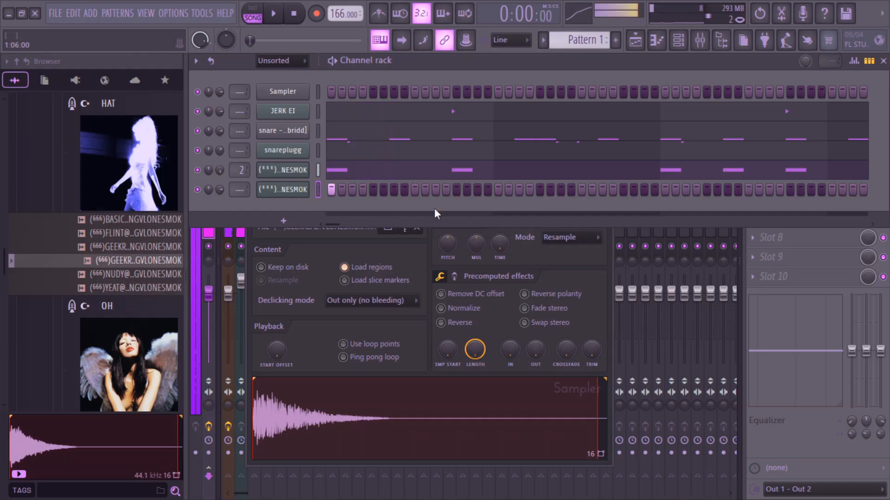
pyautogui.click(438, 193)
pyautogui.click(479, 193)
pyautogui.moveTo(498, 194); pyautogui.dragTo(519, 195)
pyautogui.click(550, 192)
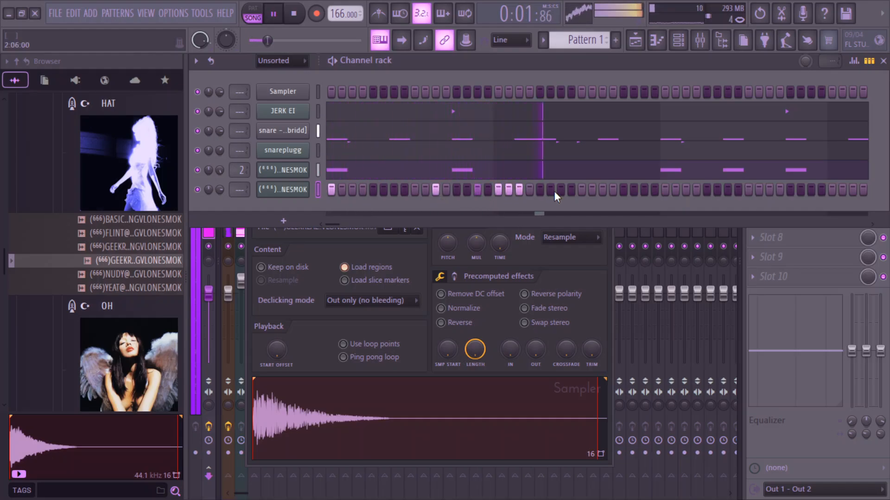
pyautogui.click(563, 191)
pyautogui.rightClick(551, 194)
pyautogui.click(582, 192)
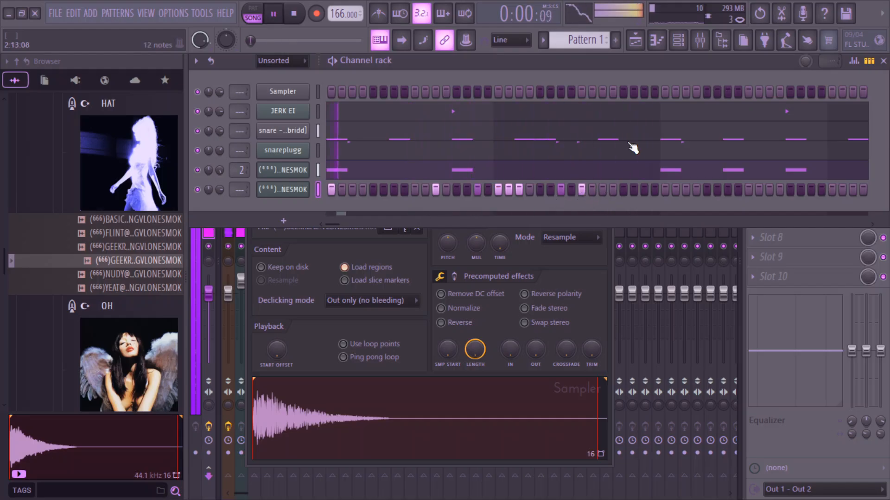
# - Repeat the two-bar hi-hat pattern into bars 3 and 4, add a longer C5 note in bar 3, and copy all four bars into bars 5 to 8
pyautogui.click(662, 47)
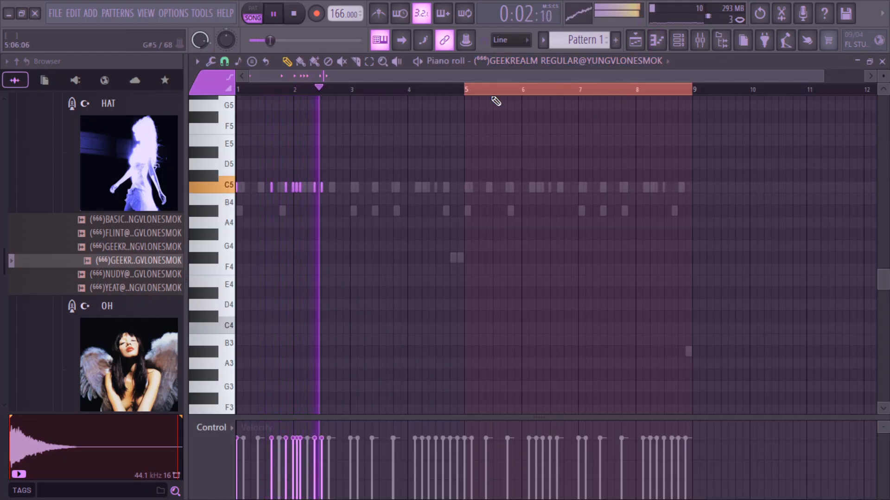
pyautogui.keyDown('ctrl'); pyautogui.doubleClick(563, 89); pyautogui.keyUp('ctrl')
pyautogui.moveTo(564, 80); pyautogui.dragTo(357, 102)
pyautogui.hotkey('ctrl', 'b')
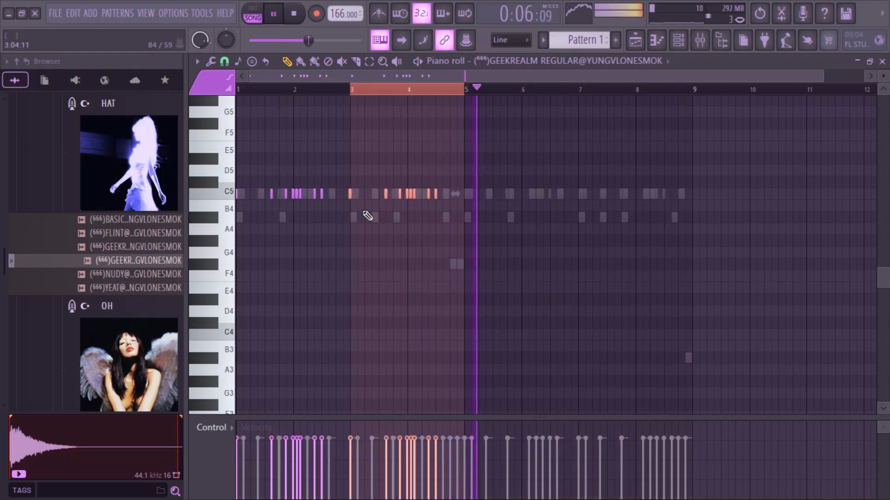
pyautogui.hotkey('ctrl', 'b')
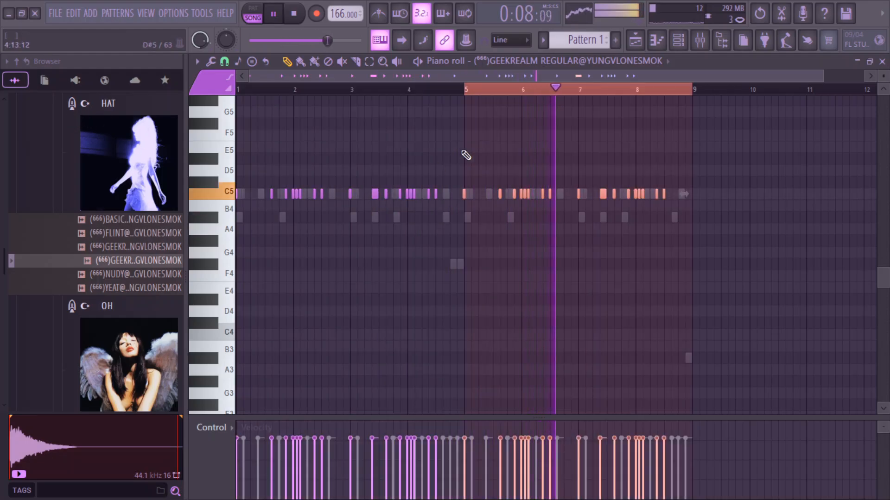
# - Audition the last samples in the HAT folder and load the (666)YEAT hi-hat into a new channel
pyautogui.click(678, 41)
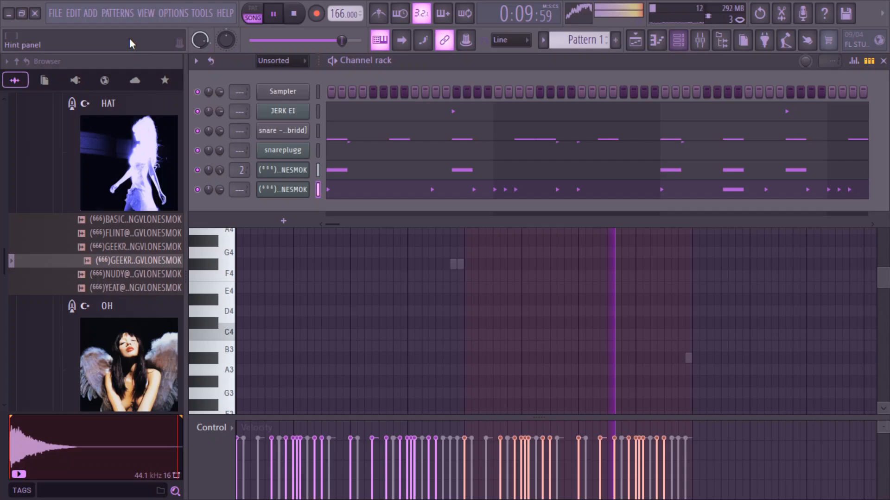
pyautogui.click(122, 276)
pyautogui.click(123, 288)
pyautogui.moveTo(123, 289); pyautogui.dragTo(437, 225)
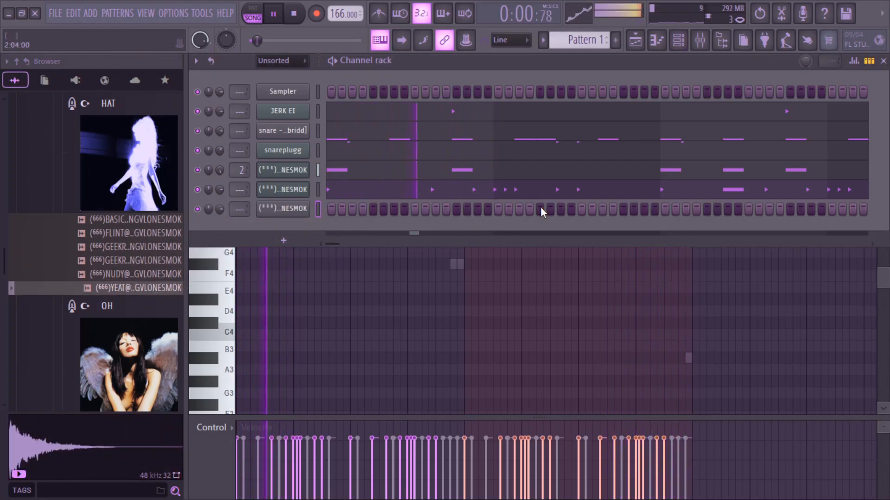
# - In the (666)YEAT channel's piano roll, place a C5 hit halfway through bar 2 and repeat it halfway through bar 6
pyautogui.rightClick(291, 209)
pyautogui.click(365, 206)
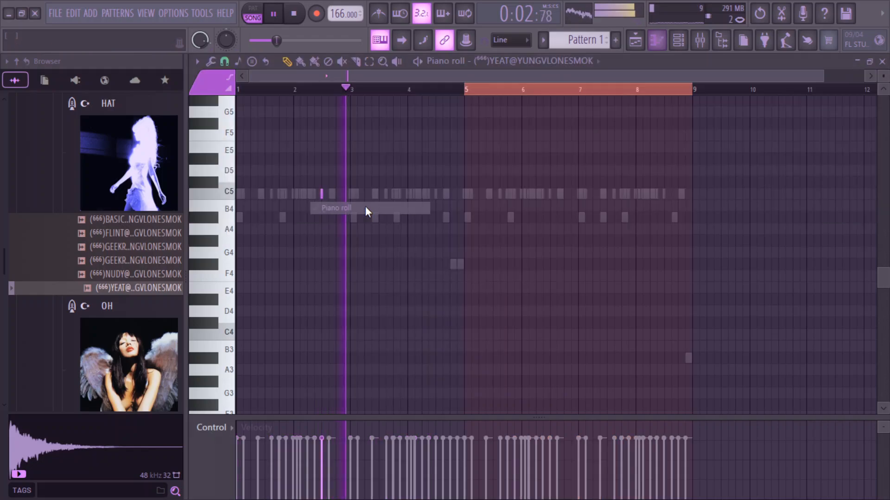
pyautogui.hotkey('ctrl', 's')
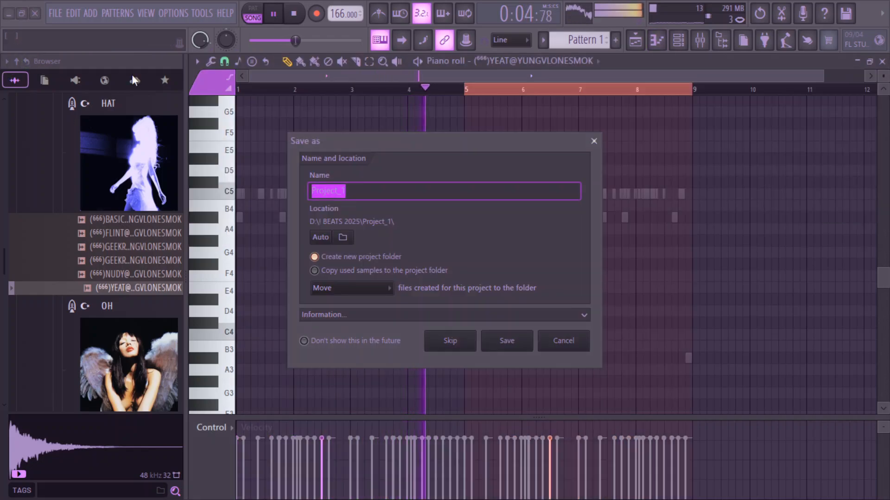
pyautogui.click(594, 142)
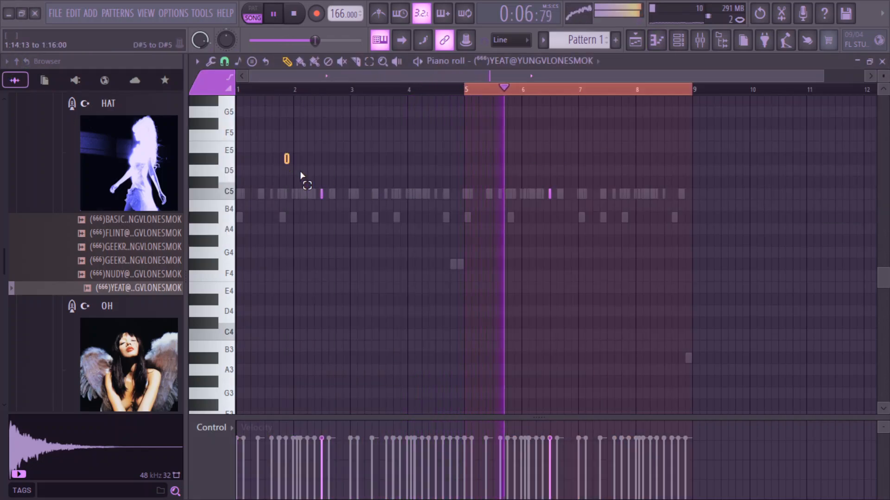
# - Route the (666)YEAT hi-hat channel to mixer insert 3
pyautogui.click(678, 41)
pyautogui.click(304, 212)
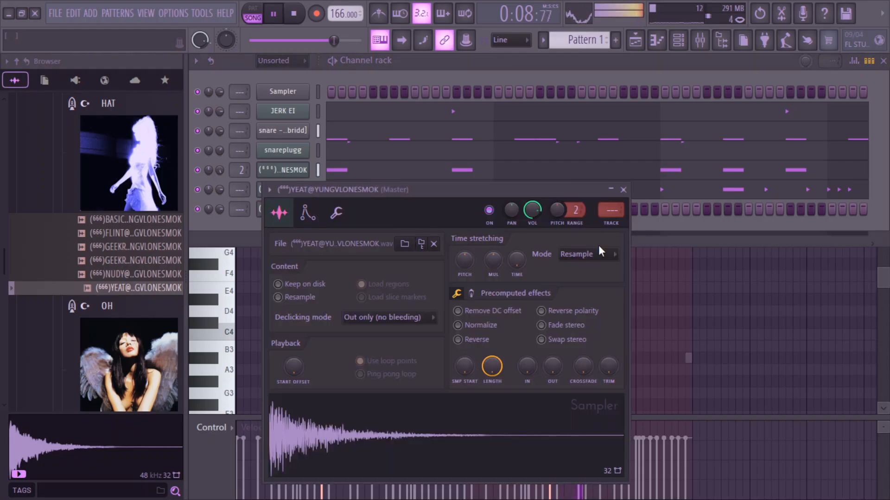
pyautogui.click(612, 223)
# - Add Fruity Reeverb 2 to slot 6 of mixer insert 3, adjust its diffusion and raise its wet level
pyautogui.click(778, 197)
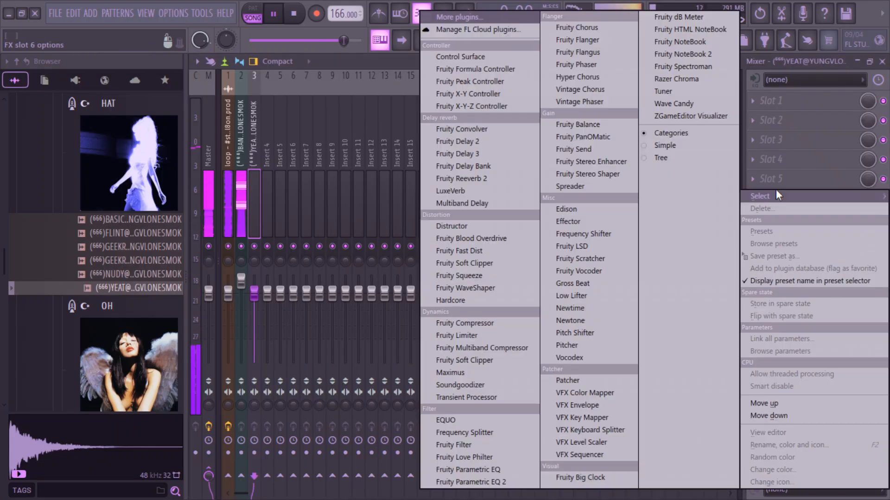
pyautogui.click(461, 178)
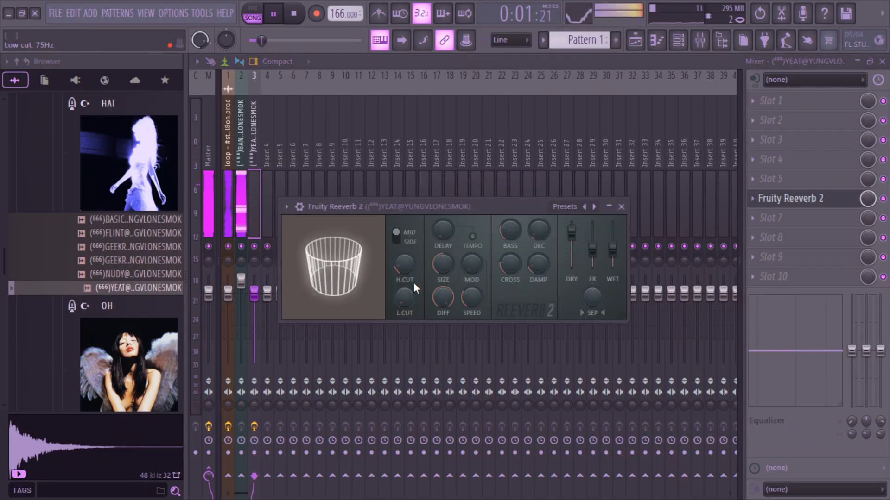
pyautogui.moveTo(443, 297); pyautogui.dragTo(451, 299)
pyautogui.moveTo(612, 251); pyautogui.dragTo(612, 238)
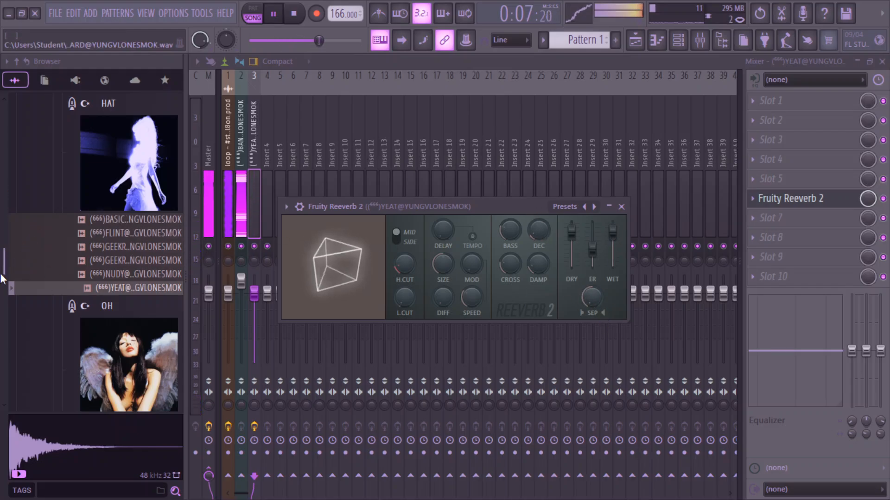
# - Audition the (666)DARKSPAZZA sample in the kit's OH folder and load it into a new channel
pyautogui.scroll(-4, 2, 283)
pyautogui.click(107, 279)
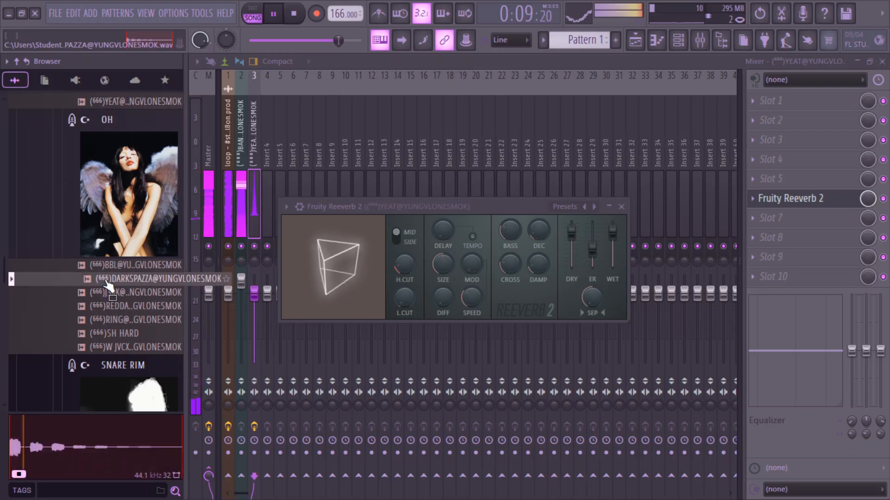
pyautogui.rightClick(107, 279)
pyautogui.click(168, 237)
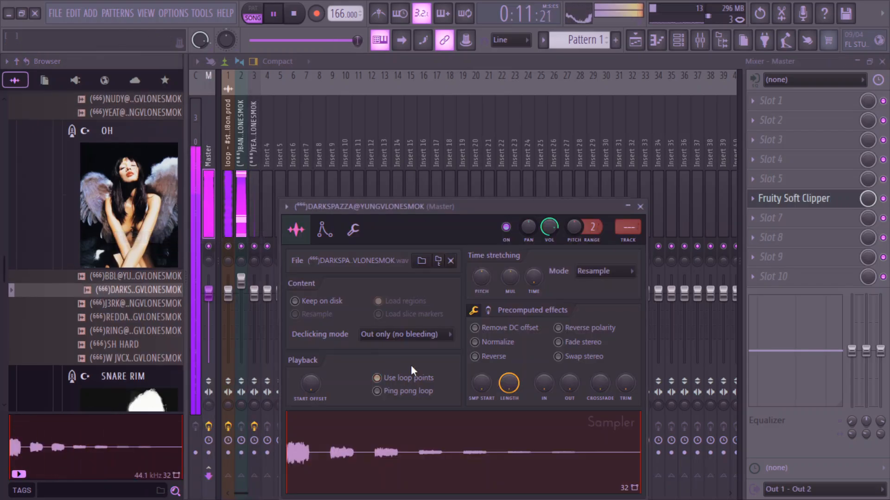
# - Place a (666)DARKSPAZZA hit at the start of bar 2 and repeat it at the start of bar 6
pyautogui.click(678, 40)
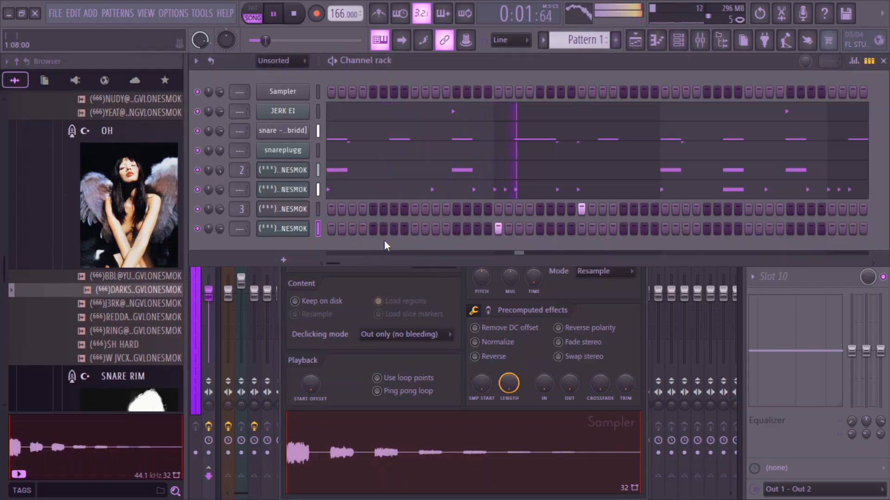
pyautogui.rightClick(303, 227)
pyautogui.click(344, 228)
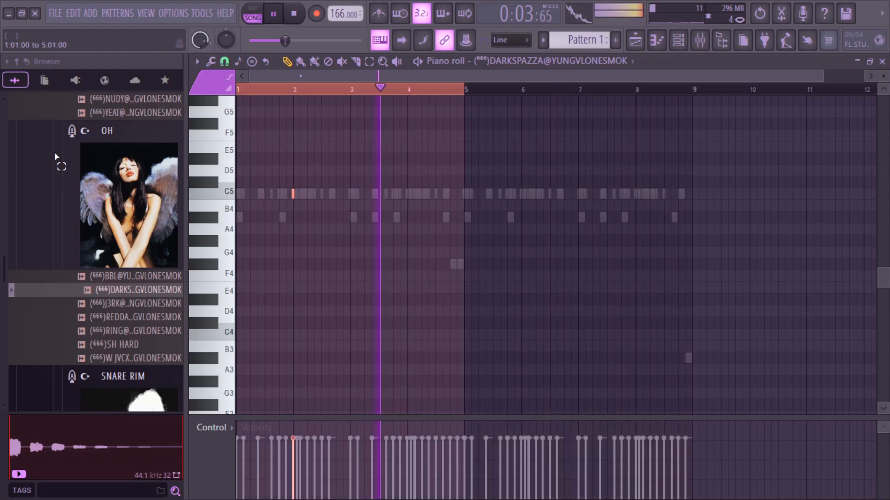
# - Audition the (666)SH HARD and (666)W JVCXB open hats and load (666)W JVCXB into a new channel
pyautogui.click(72, 345)
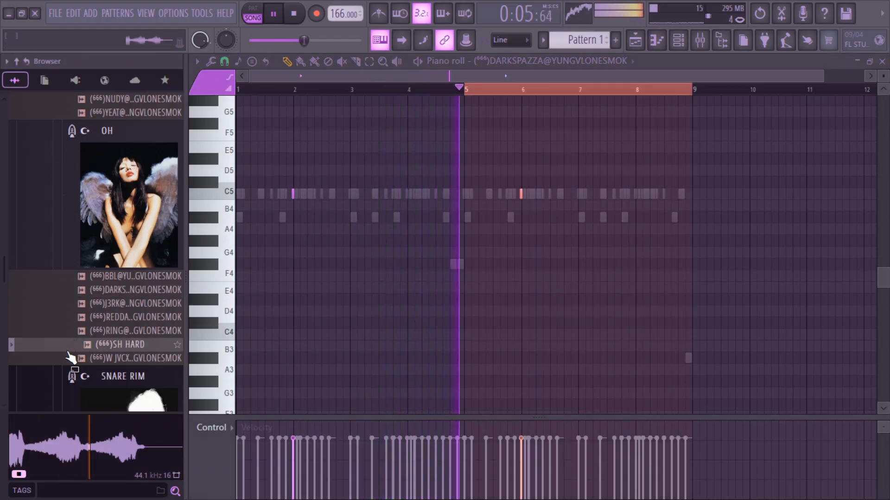
pyautogui.click(70, 358)
pyautogui.click(77, 370)
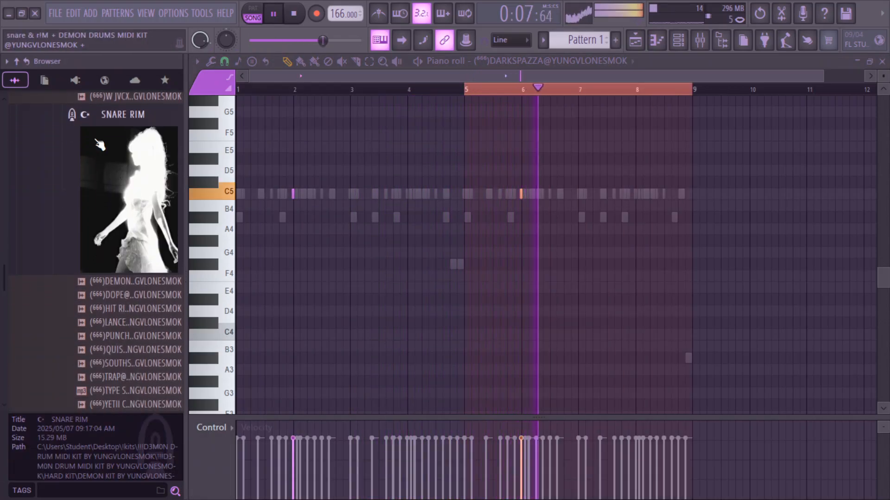
pyautogui.rightClick(107, 99)
pyautogui.click(116, 122)
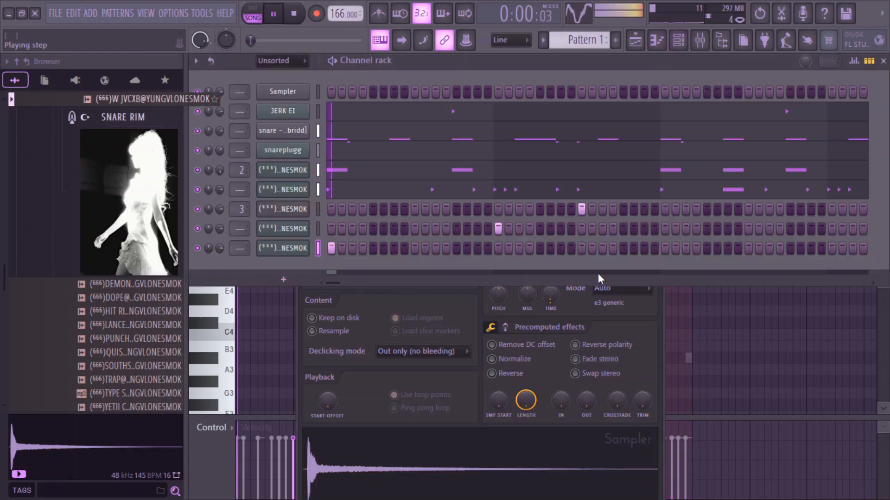
# - Program (666)W JVCXB hits on steps 1, 29 and 33 plus a C4 note late in bar 4, and repeat the pattern into bars 5 to 8
pyautogui.click(623, 249)
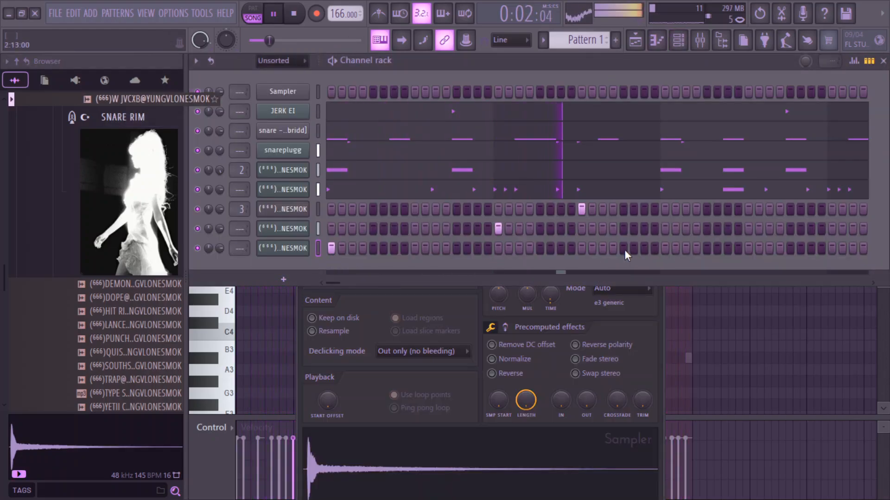
pyautogui.click(665, 249)
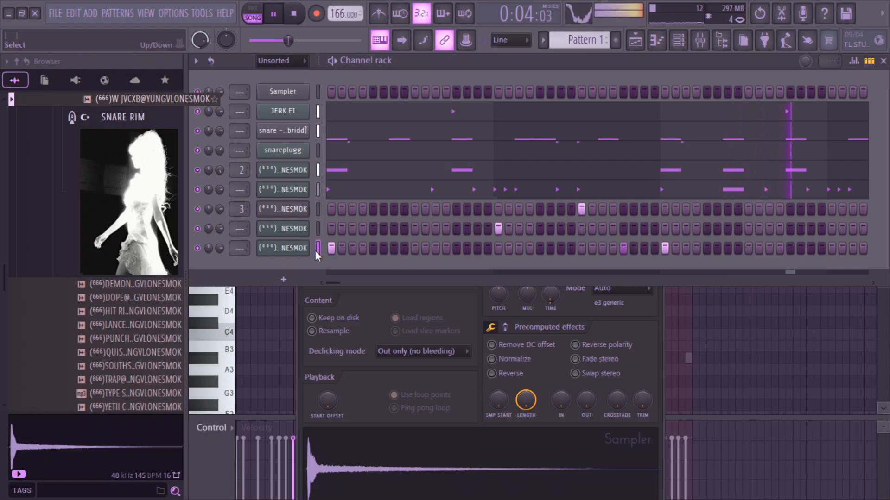
pyautogui.press('F7')
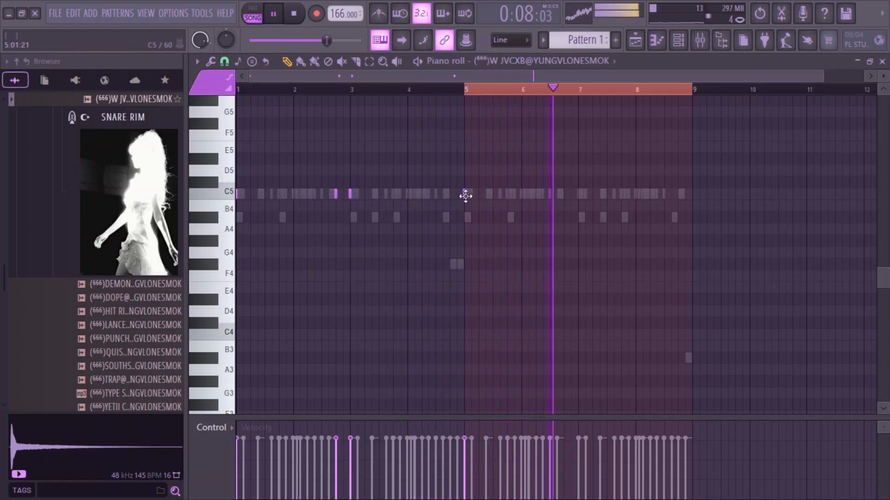
pyautogui.click(449, 334)
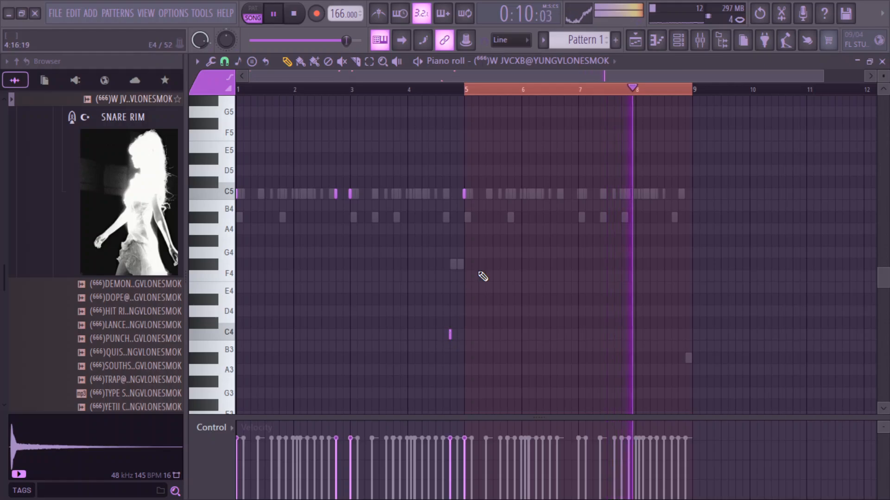
pyautogui.rightClick(464, 194)
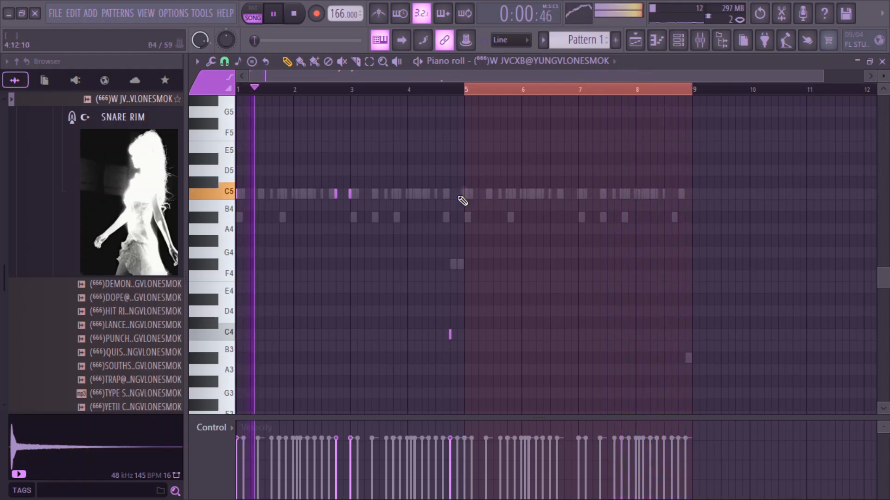
pyautogui.hotkey('ctrl', 'a')
pyautogui.hotkey('ctrl', 'b')
pyautogui.click(701, 40)
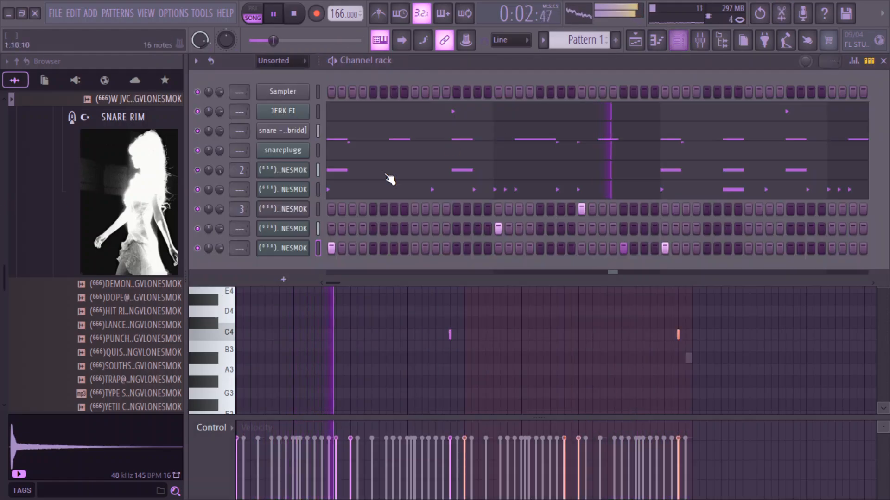
pyautogui.rightClick(297, 248)
pyautogui.click(274, 271)
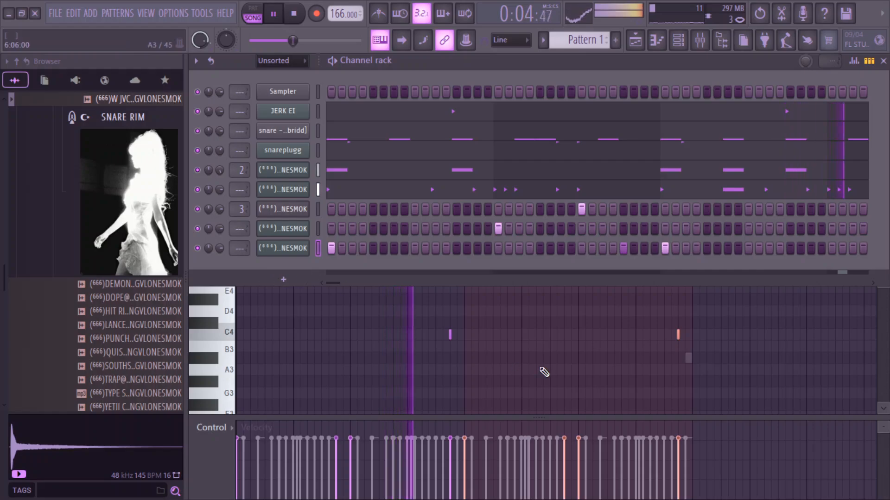
pyautogui.press('F6')
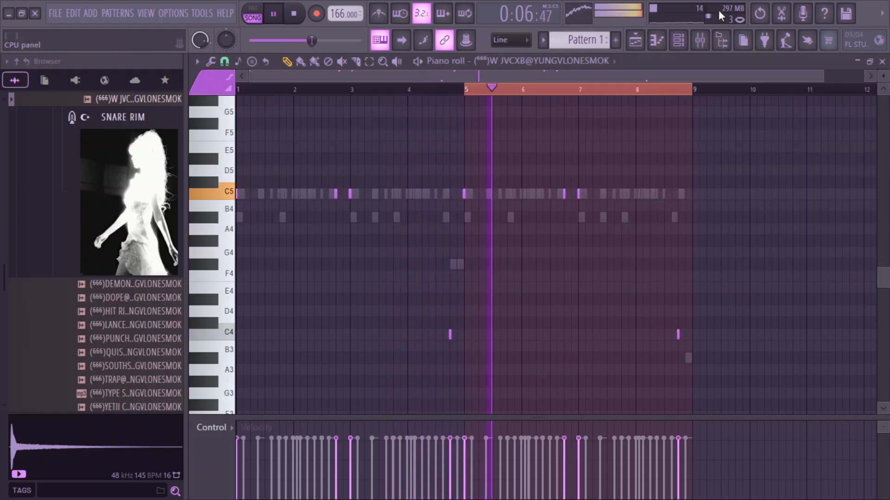
pyautogui.click(680, 48)
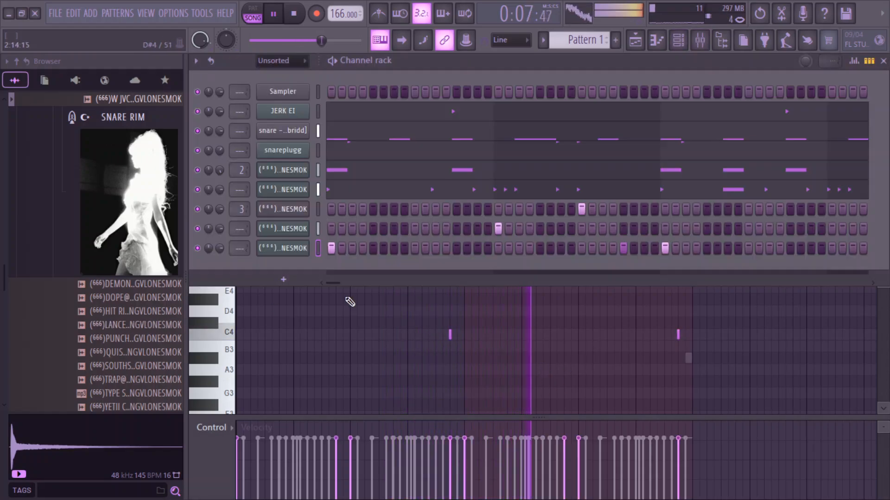
pyautogui.click(295, 249)
pyautogui.click(693, 343)
pyautogui.rightClick(693, 343)
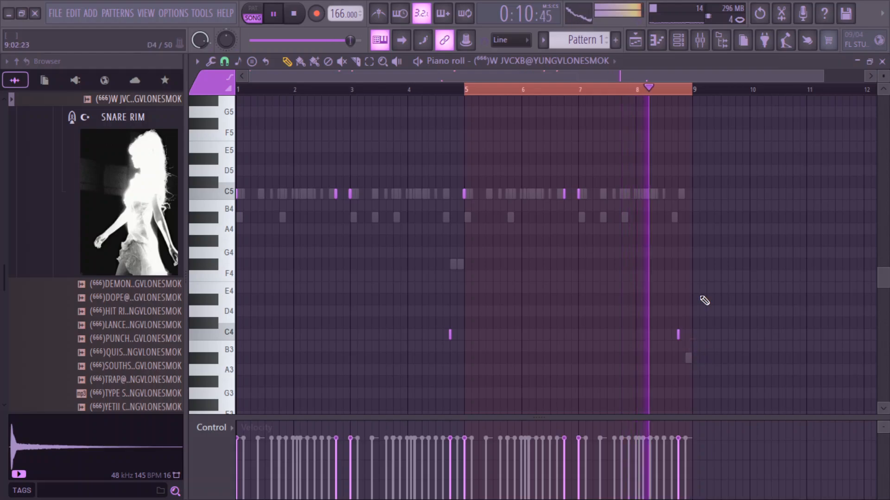
pyautogui.click(678, 46)
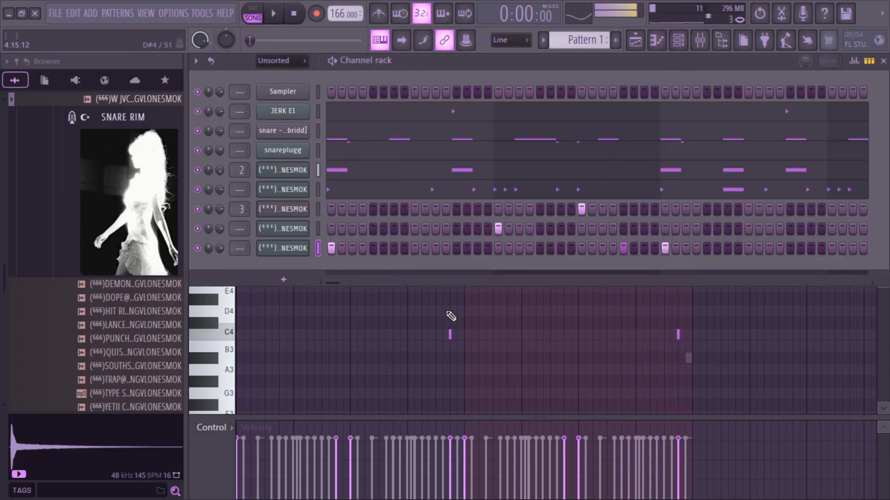
pyautogui.press('F6')
pyautogui.scroll(-3, 236, 370)
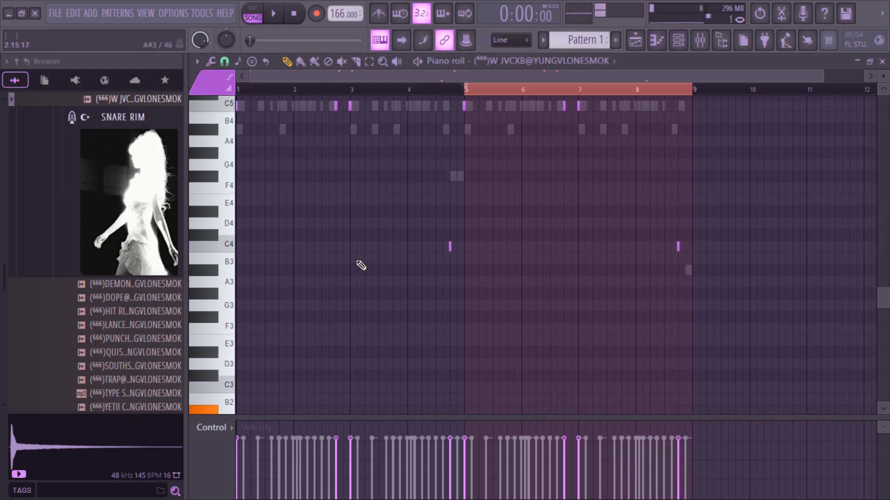
# - Lower the two C4 (666)W JVCXB notes late in bars 4 and 8 by an octave to C3 and play the beat
pyautogui.moveTo(374, 240); pyautogui.dragTo(855, 303)
pyautogui.hotkey('ctrl', 'Down')
pyautogui.press('space')
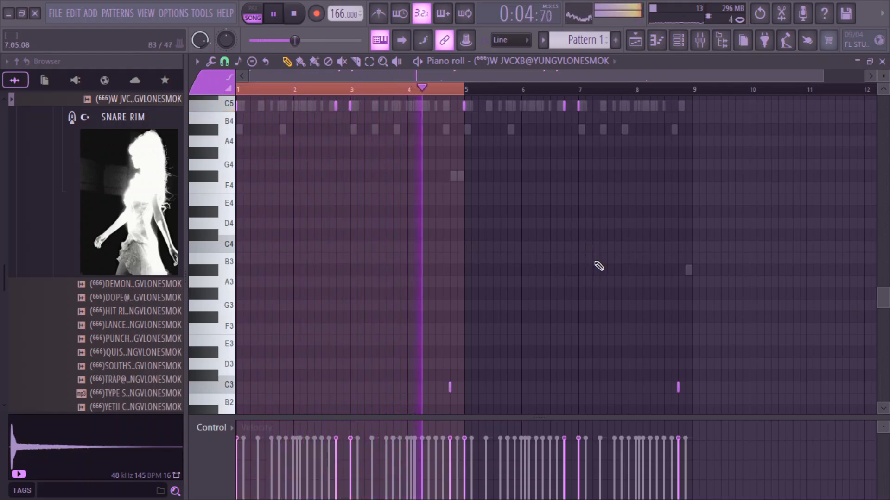
# - Audition (666)YETII COOBIAK and (666)TYPE SHIT in the SNARE RIM folder and load (666)TYPE SHIT into a new channel
pyautogui.press('F6')
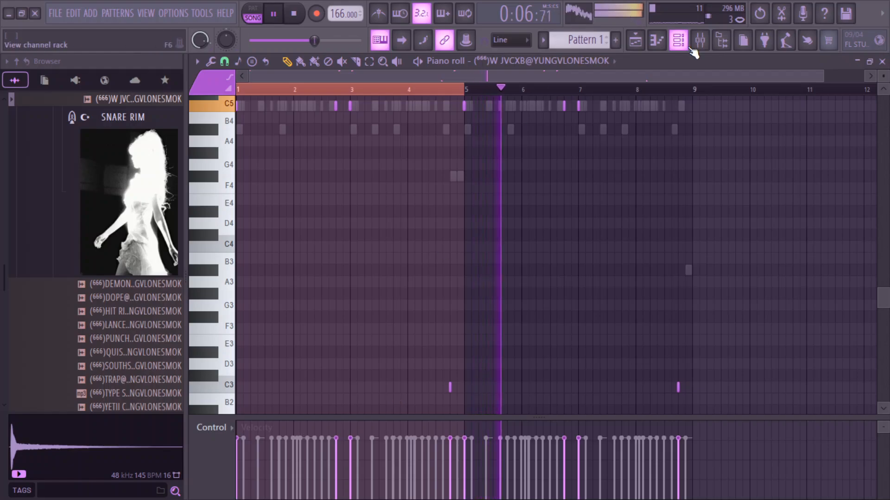
pyautogui.scroll(-4, 121, 278)
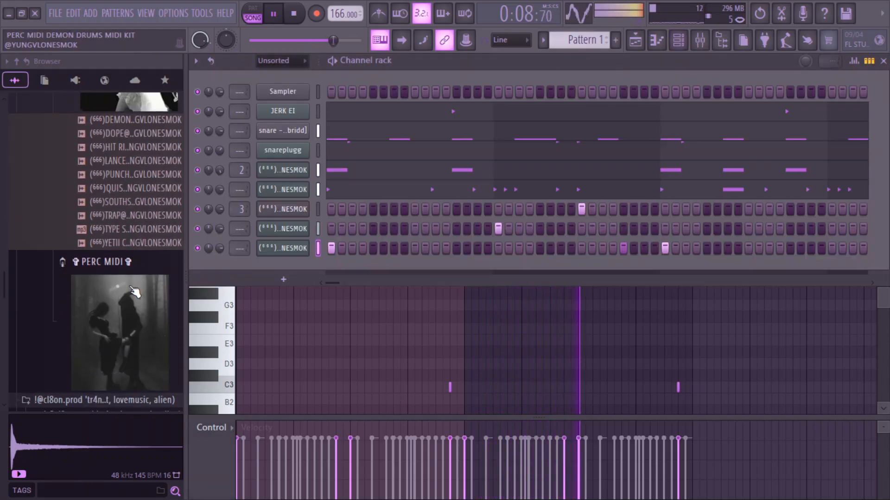
pyautogui.click(101, 243)
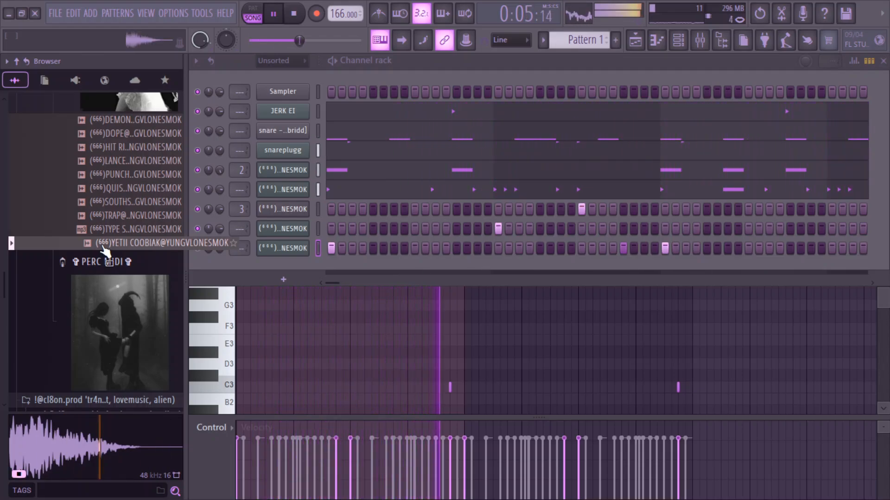
pyautogui.click(103, 231)
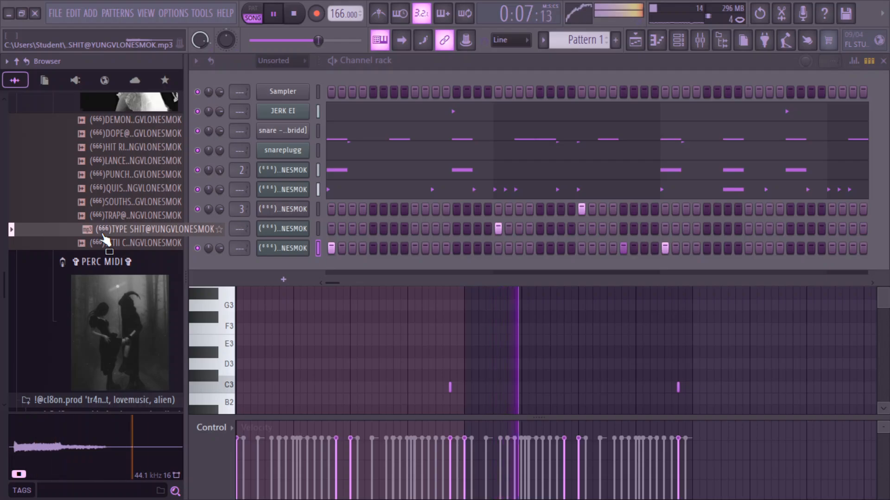
pyautogui.moveTo(105, 238); pyautogui.dragTo(321, 271)
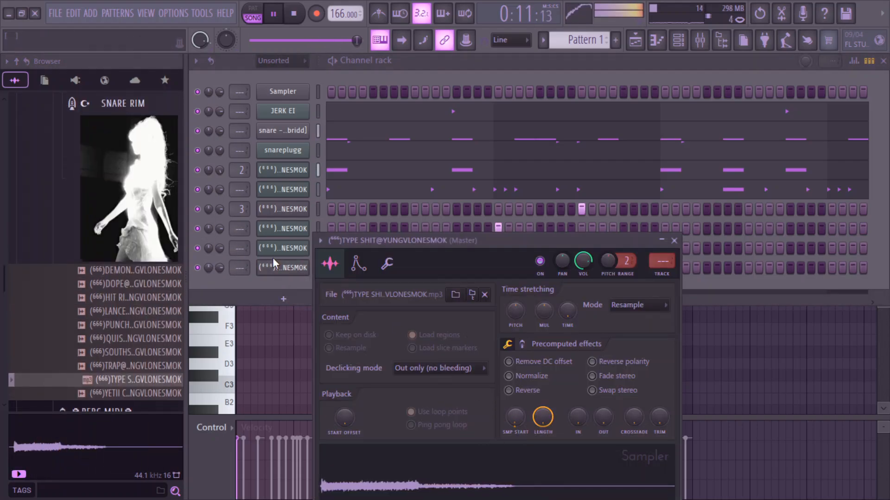
# - Program (666)TYPE SHIT hits on steps 5 and 37 and repeat the pattern into bars 5 to 8
pyautogui.click(293, 282)
pyautogui.moveTo(521, 409); pyautogui.dragTo(522, 421)
pyautogui.click(689, 283)
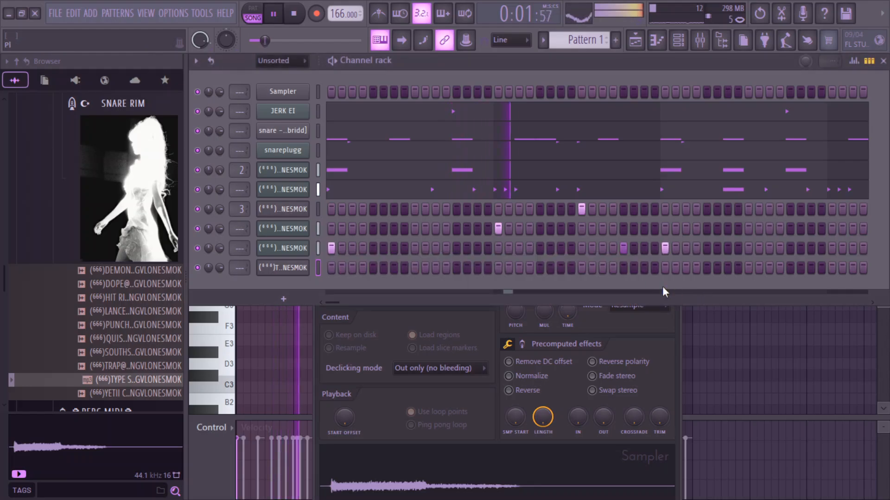
pyautogui.click(706, 269)
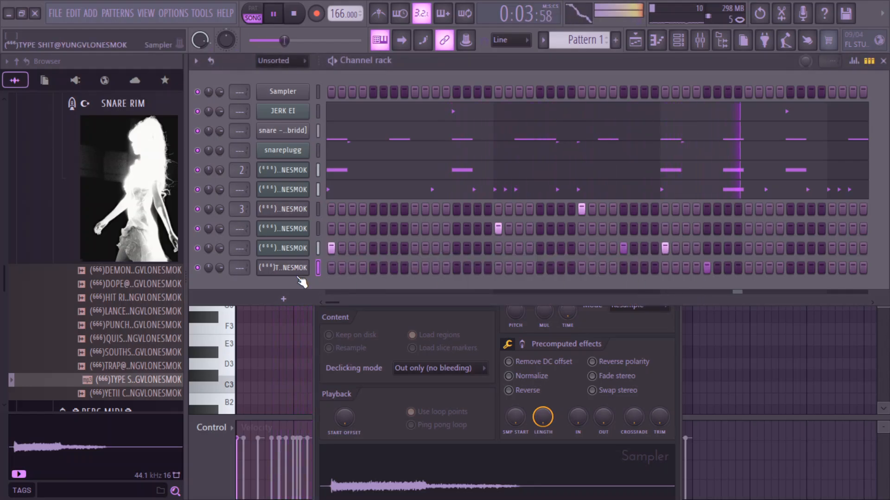
pyautogui.press('space')
pyautogui.click(369, 274)
pyautogui.rightClick(292, 271)
pyautogui.click(311, 271)
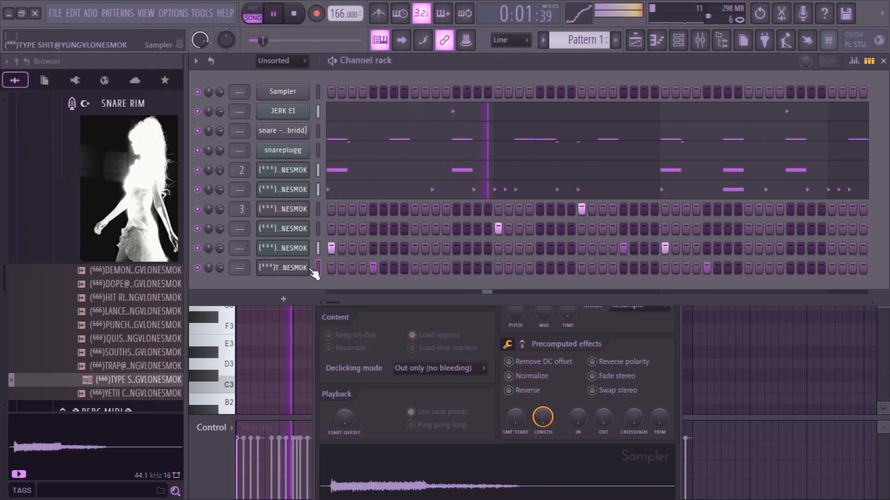
pyautogui.rightClick(305, 271)
pyautogui.click(335, 267)
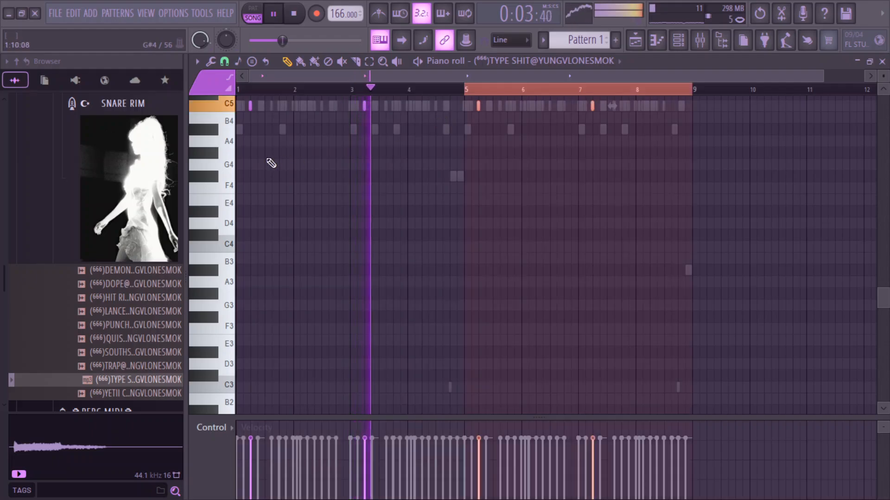
# - Audition further samples in the SNARE RIM folder, including (666)PUNCH RIM, and load (666)HIT RIM into a new channel
pyautogui.click(103, 352)
pyautogui.click(110, 327)
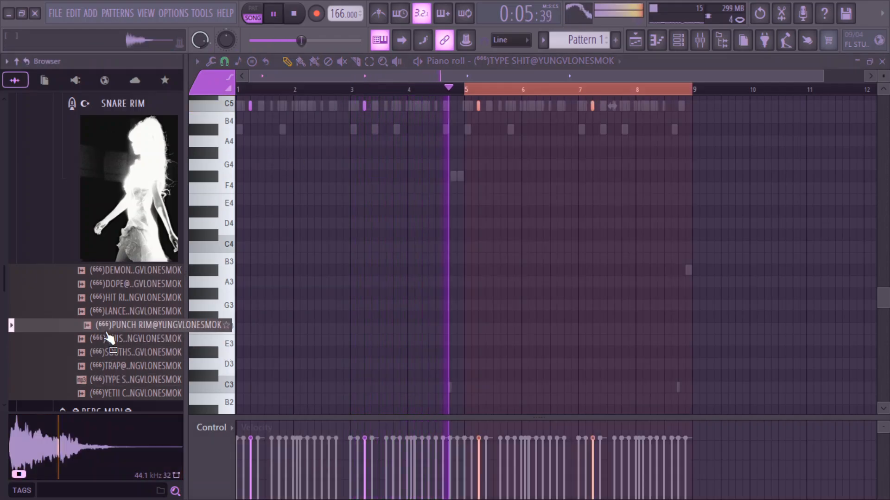
pyautogui.click(114, 314)
pyautogui.press('Up')
pyautogui.press('Up')
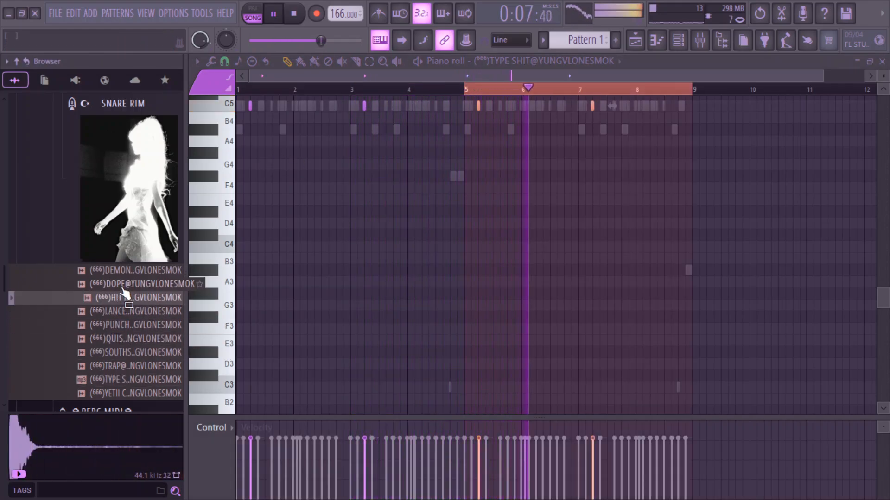
pyautogui.rightClick(118, 296)
pyautogui.click(162, 241)
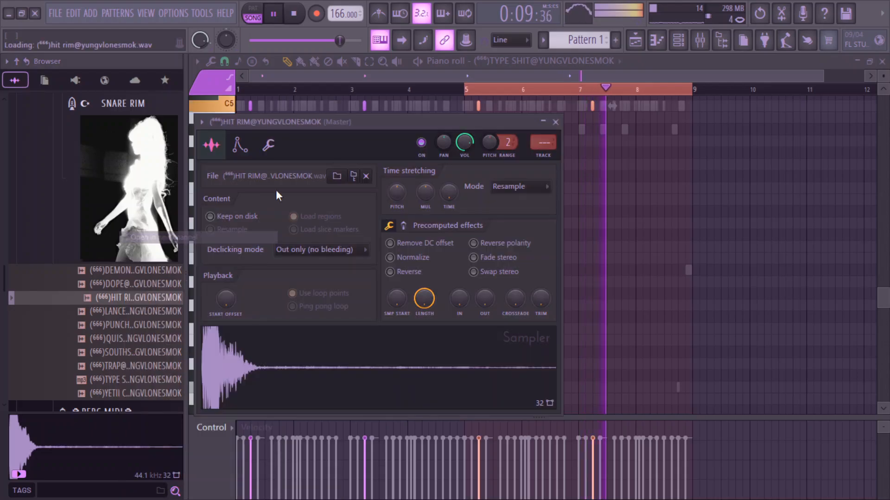
# - Program (666)HIT RIM hits on steps 9, 25, 41, 51 and 57 and repeat the pattern into bars 5 to 8
pyautogui.click(678, 40)
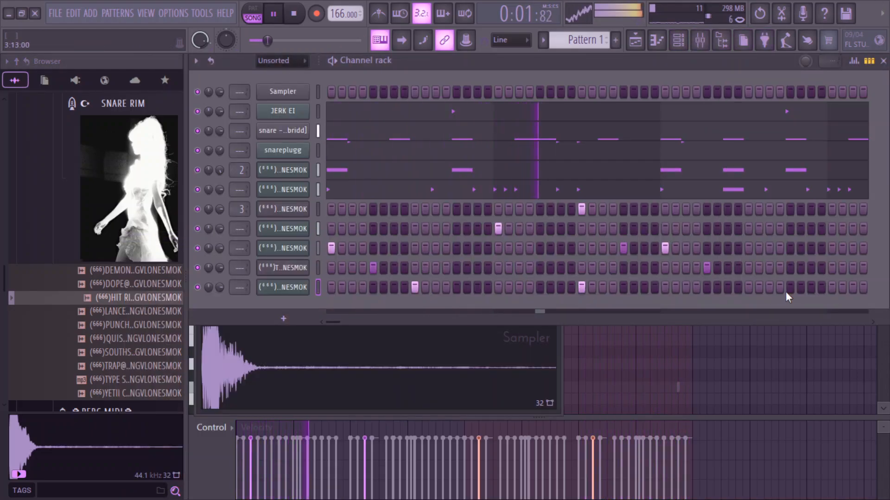
pyautogui.click(748, 287)
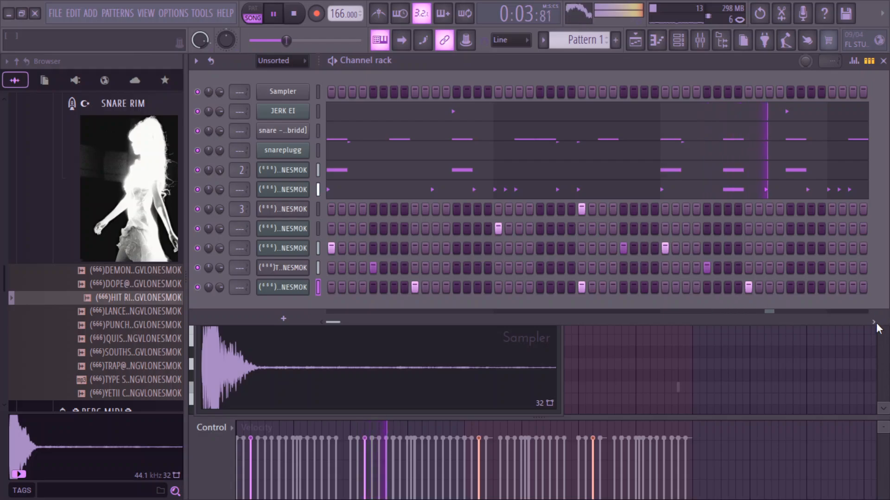
pyautogui.click(728, 288)
pyautogui.click(790, 288)
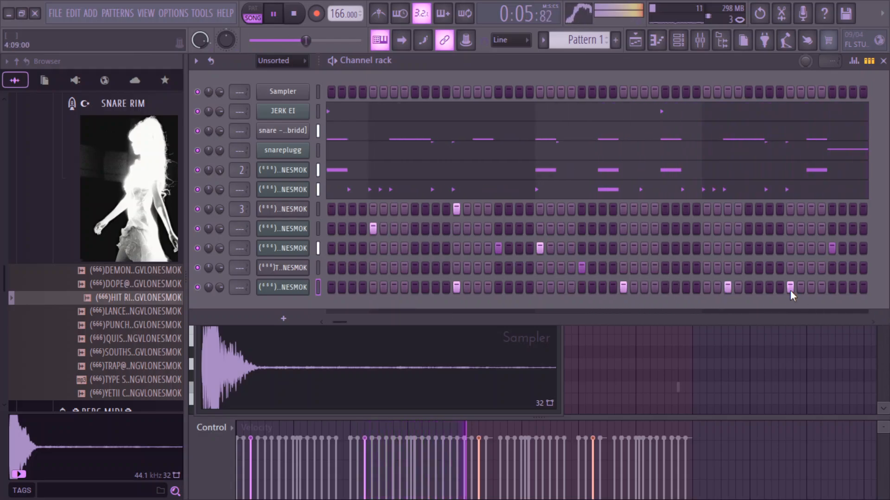
pyautogui.rightClick(306, 288)
pyautogui.click(334, 285)
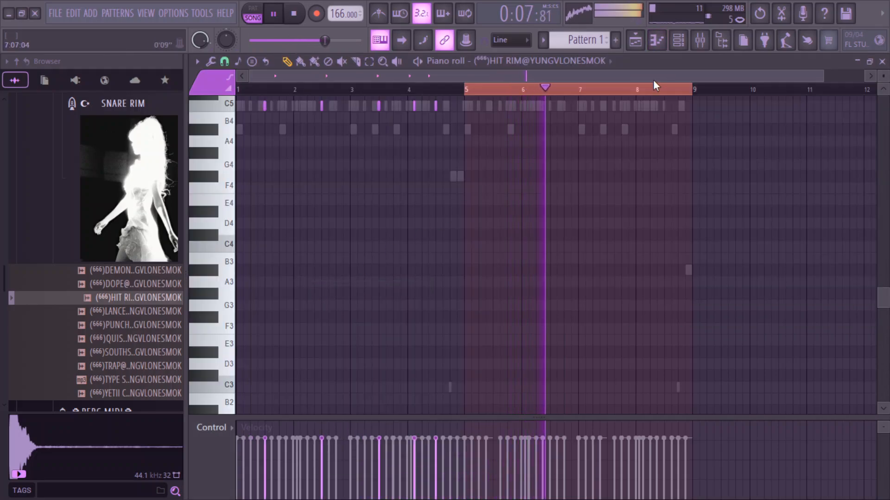
pyautogui.hotkey('ctrl', 'b')
# - Collapse the SNARE RIM folder, check the (666)BANG notes in the piano roll and clone the (666)BANG channel
pyautogui.click(678, 40)
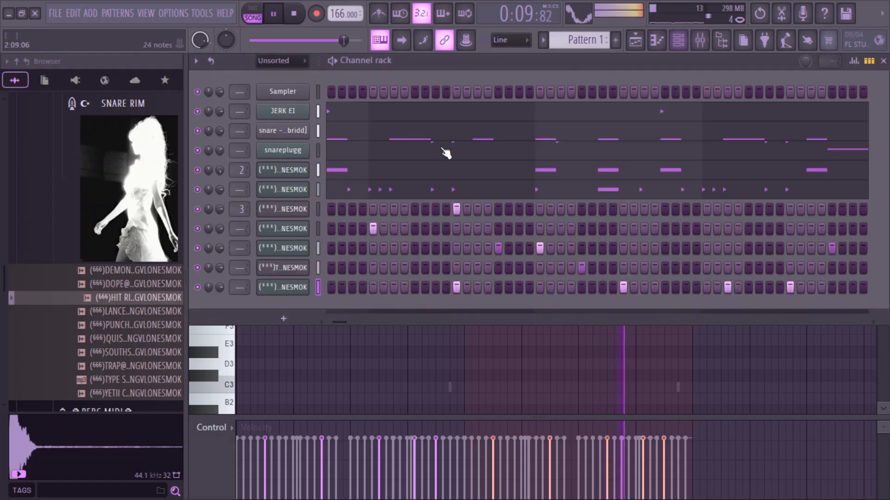
pyautogui.click(22, 256)
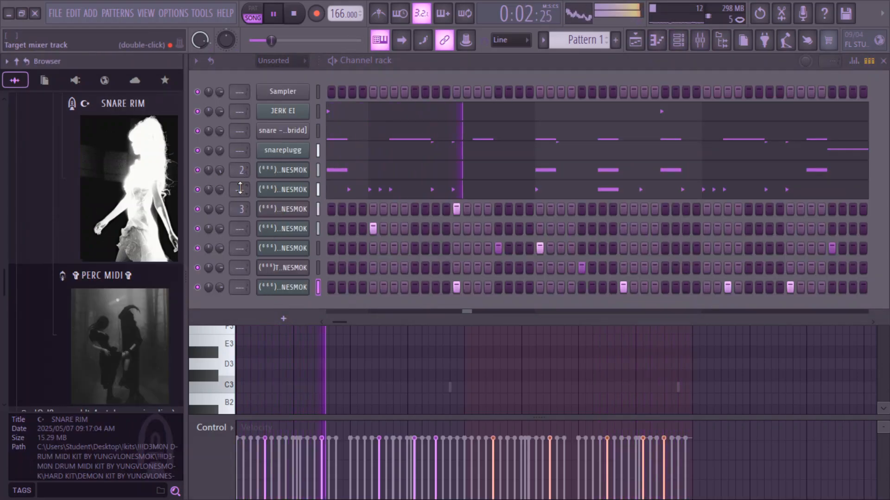
pyautogui.rightClick(307, 170)
pyautogui.click(333, 169)
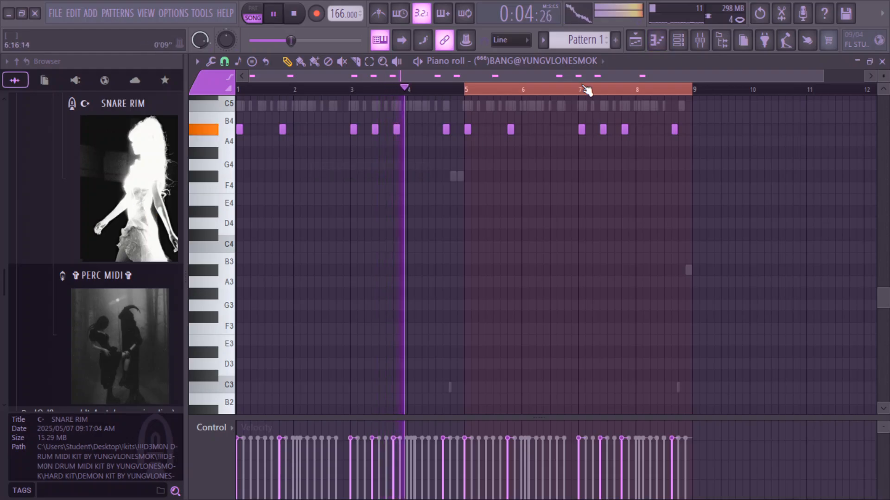
pyautogui.click(678, 40)
pyautogui.rightClick(307, 170)
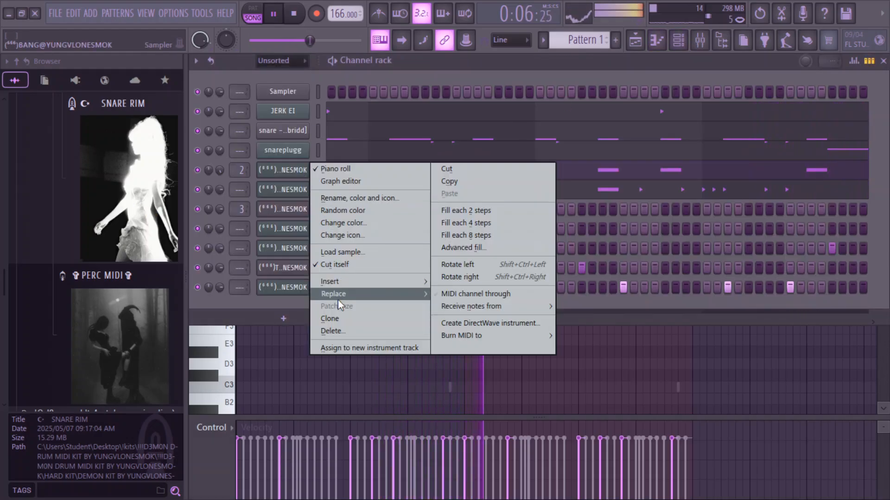
pyautogui.click(337, 320)
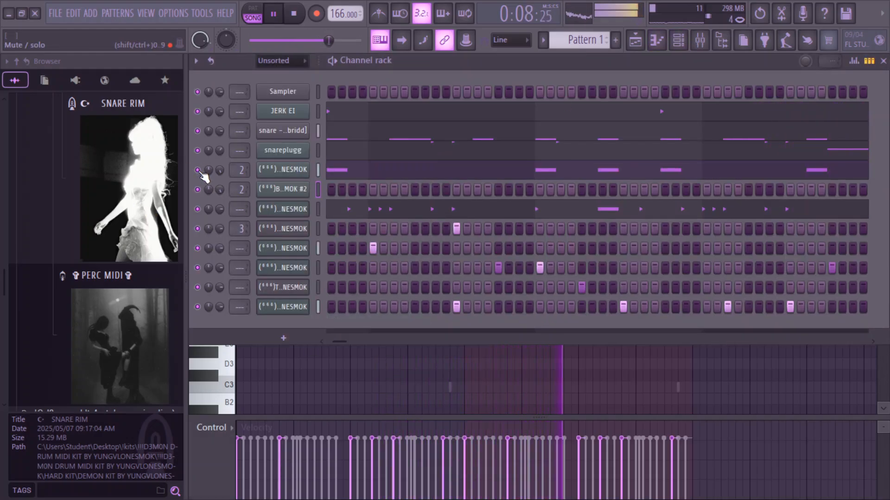
# - Open the cloned (666)BANG channel's empty piano roll and find the kit's 808 MIDI files in the browser
pyautogui.rightClick(283, 189)
pyautogui.click(347, 191)
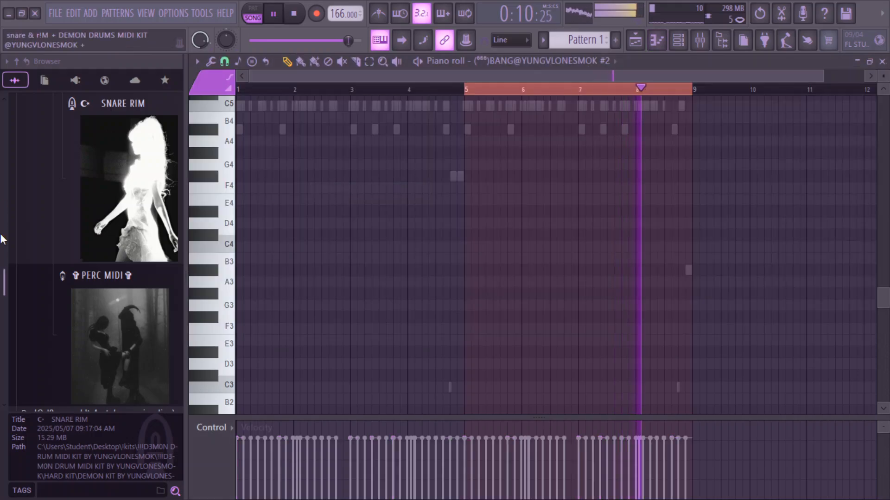
pyautogui.moveTo(4, 244)
pyautogui.mouseDown()
pyautogui.moveTo(4, 269)
pyautogui.moveTo(68, 180)
pyautogui.moveTo(62, 192)
pyautogui.mouseUp()
# - Try the ALIXN808 MIDI in the cloned (666)BANG channel, moving its first notes to A#4 and lowering the velocities
pyautogui.click(115, 247)
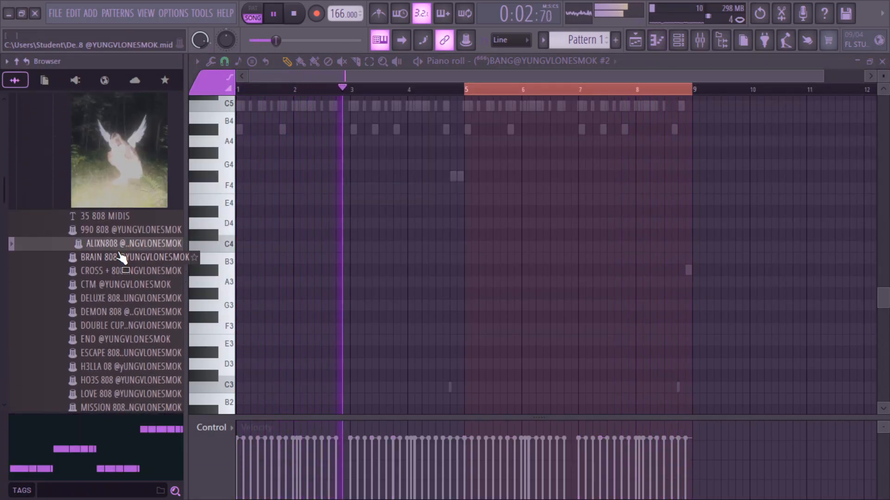
pyautogui.moveTo(121, 256); pyautogui.dragTo(401, 254)
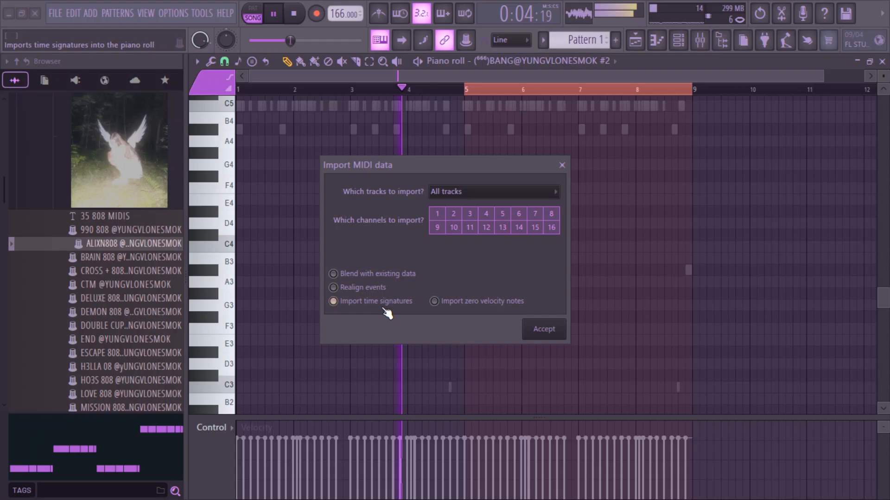
pyautogui.click(543, 330)
pyautogui.moveTo(258, 103); pyautogui.dragTo(252, 129)
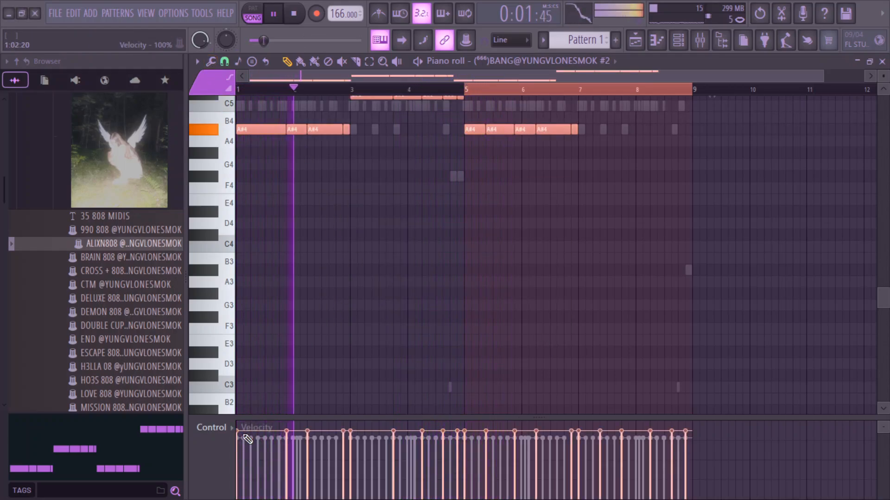
pyautogui.moveTo(241, 437); pyautogui.dragTo(702, 462)
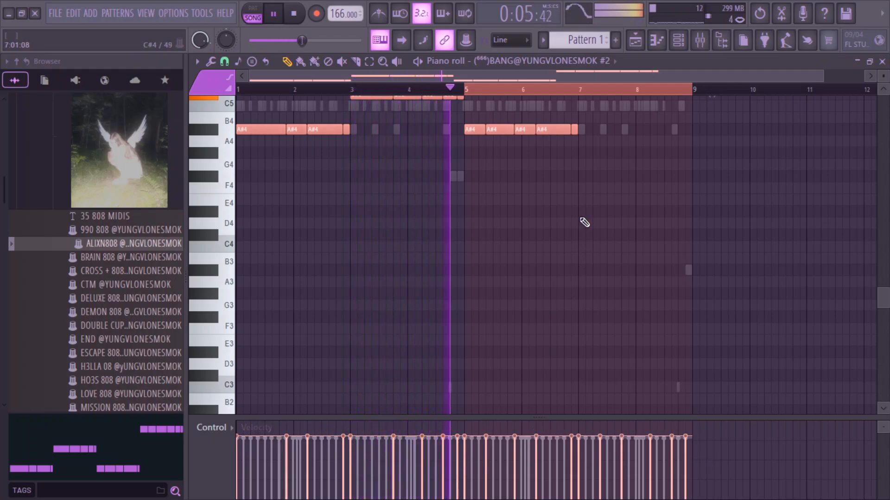
pyautogui.scroll(3, 581, 158)
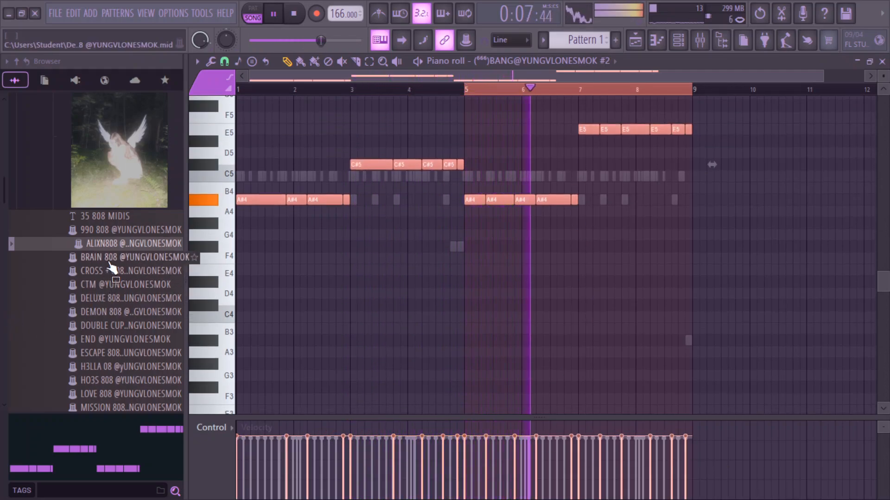
# - Import the BRAIN 808 MIDI into the cloned (666)BANG channel and transpose it down three semitones so the C#5 notes become A#4
pyautogui.click(92, 258)
pyautogui.moveTo(111, 272); pyautogui.dragTo(327, 302)
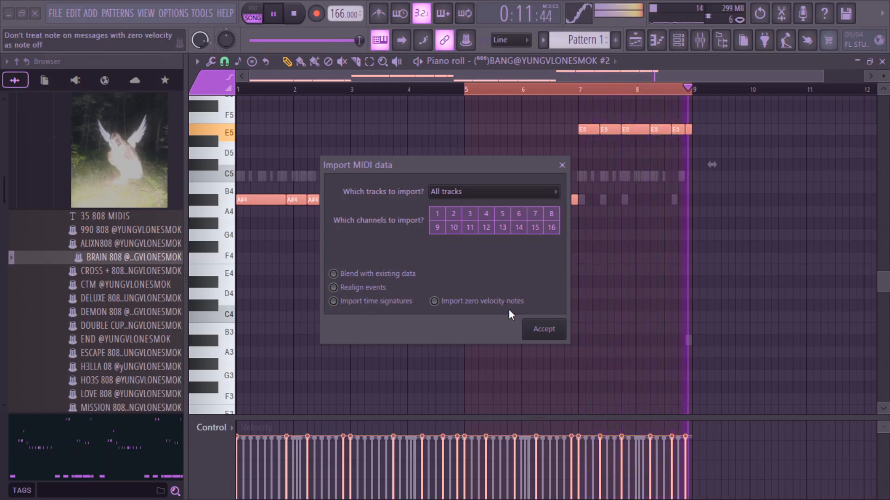
pyautogui.click(533, 334)
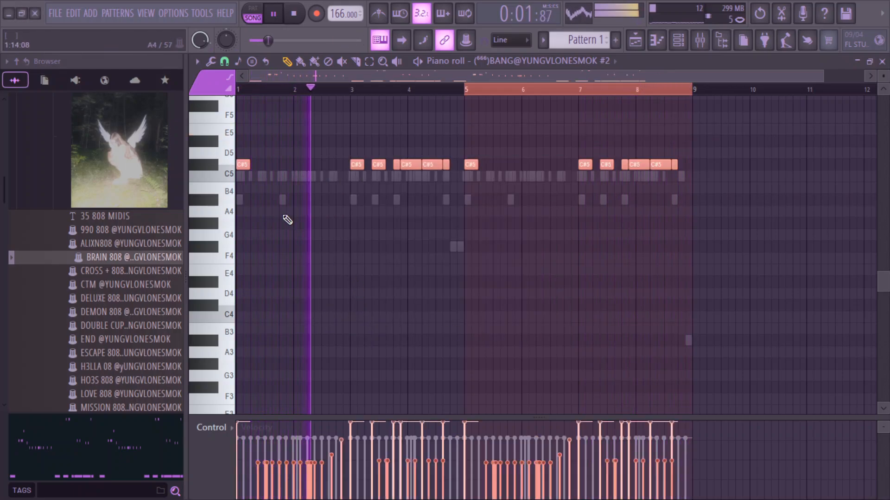
pyautogui.hotkey('shift', 'Down')
pyautogui.hotkey('shift', 'Down')
pyautogui.hotkey('shift', 'Down')
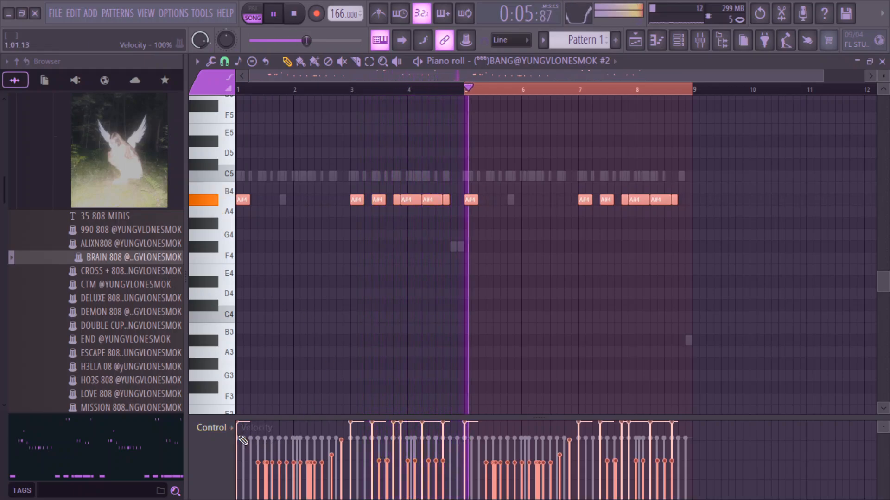
# - Lower the velocities of the A#4 808 notes to about 80% and raise those of the higher short notes in bars 1 to 4
pyautogui.moveTo(352, 441); pyautogui.dragTo(473, 441)
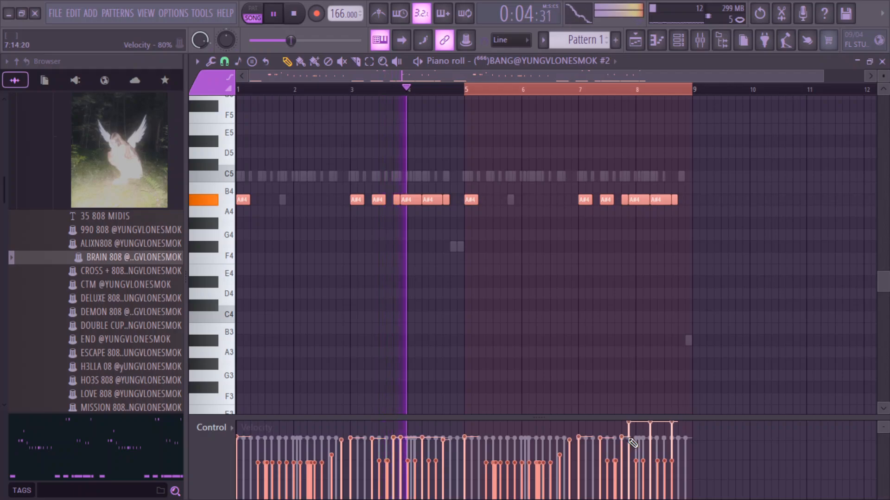
pyautogui.moveTo(632, 444); pyautogui.dragTo(673, 443)
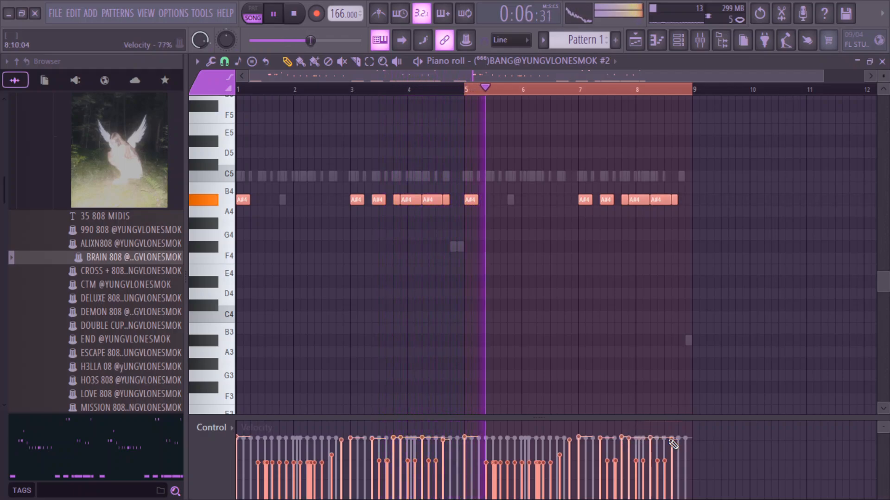
pyautogui.scroll(5, 837, 271)
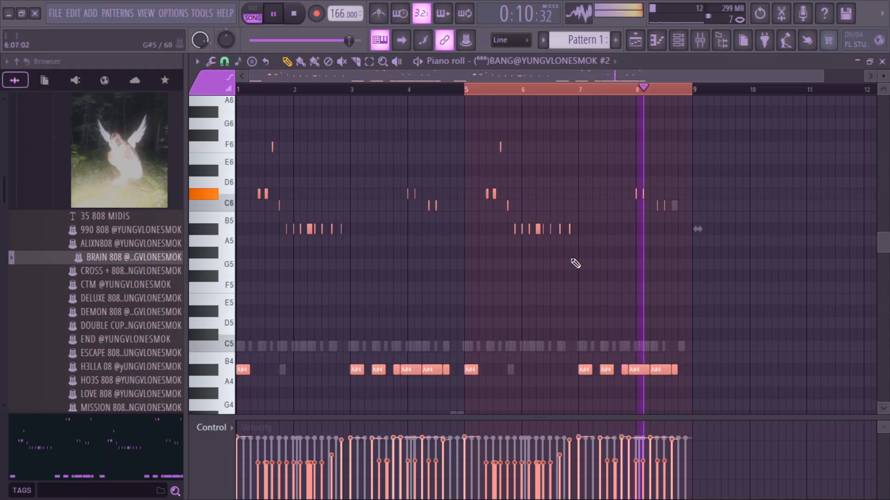
pyautogui.scroll(2, 765, 308)
pyautogui.moveTo(753, 372); pyautogui.dragTo(146, 153)
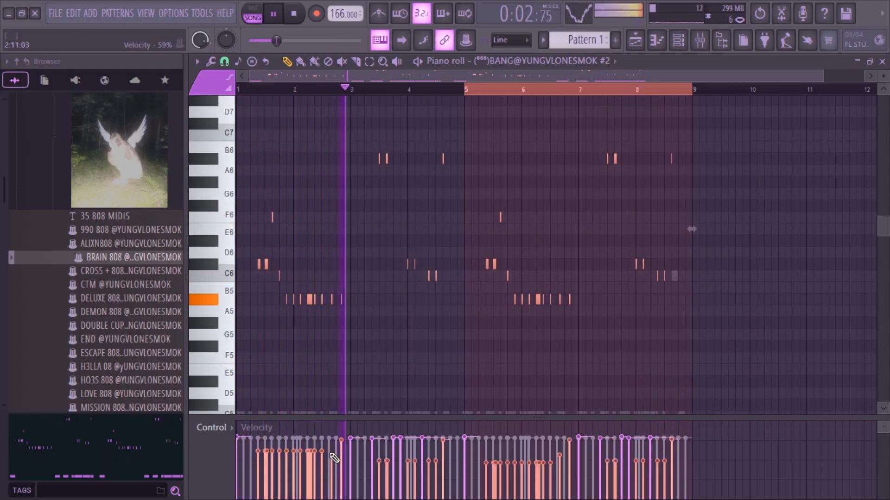
pyautogui.moveTo(382, 457)
pyautogui.mouseDown()
pyautogui.moveTo(445, 463)
pyautogui.moveTo(449, 449)
pyautogui.mouseUp()
pyautogui.click(446, 170)
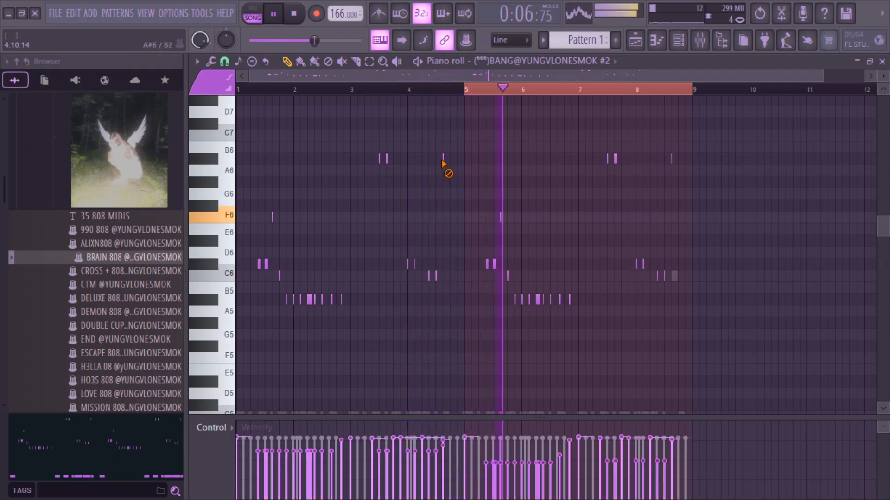
# - Replace the 808 notes in bars 5 to 8 with a copy of the notes from bars 1 to 4
pyautogui.scroll(-2, 419, 249)
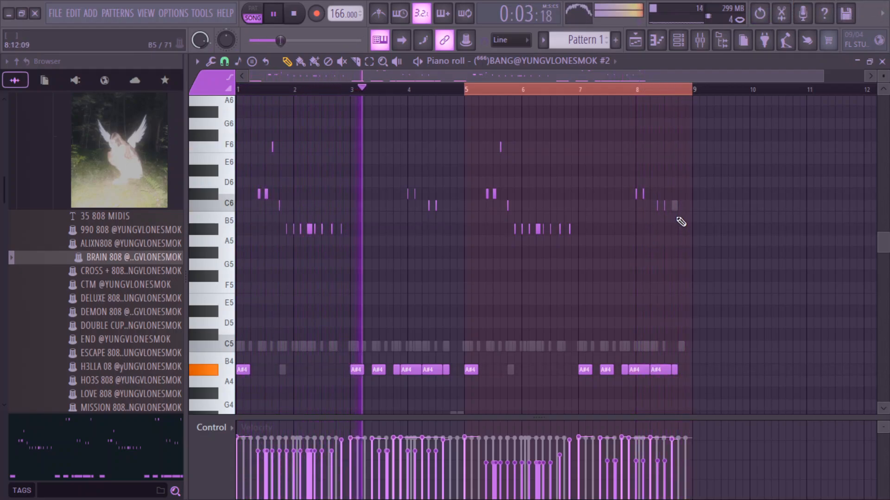
pyautogui.moveTo(702, 397); pyautogui.dragTo(476, 312)
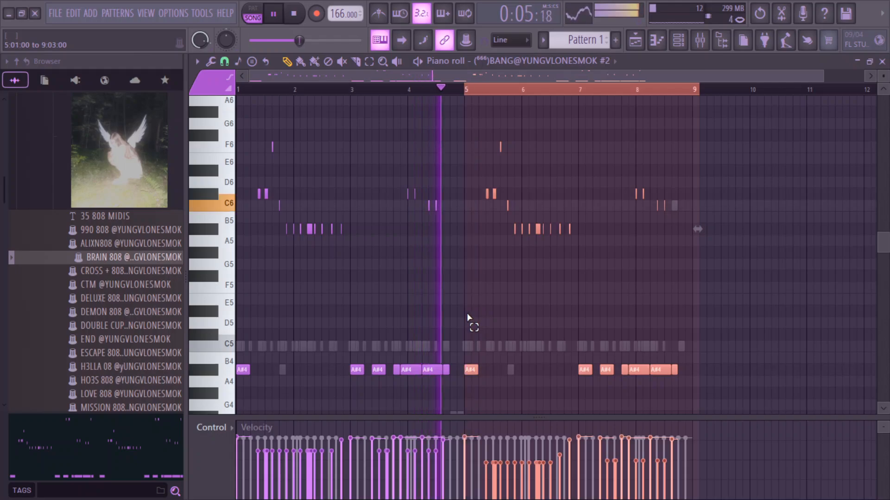
pyautogui.press('Delete')
pyautogui.hotkey('ctrl', 'a')
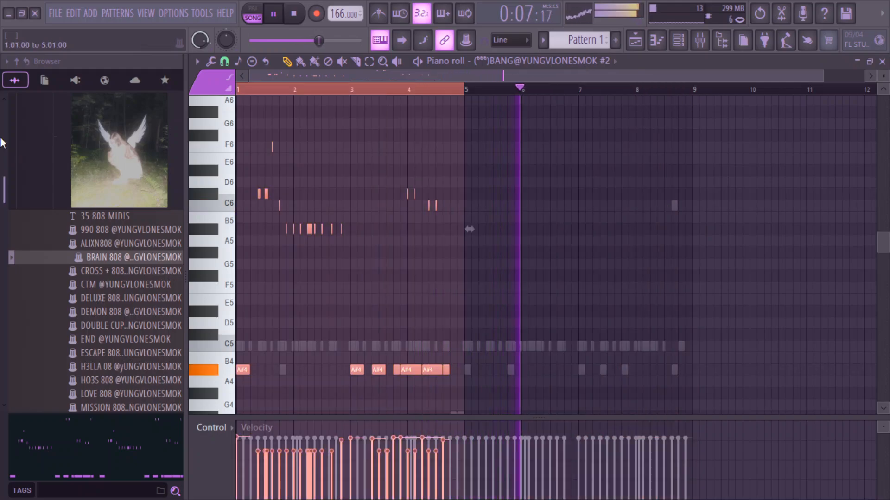
pyautogui.hotkey('ctrl', 'b')
pyautogui.hotkey('ctrl', 'd')
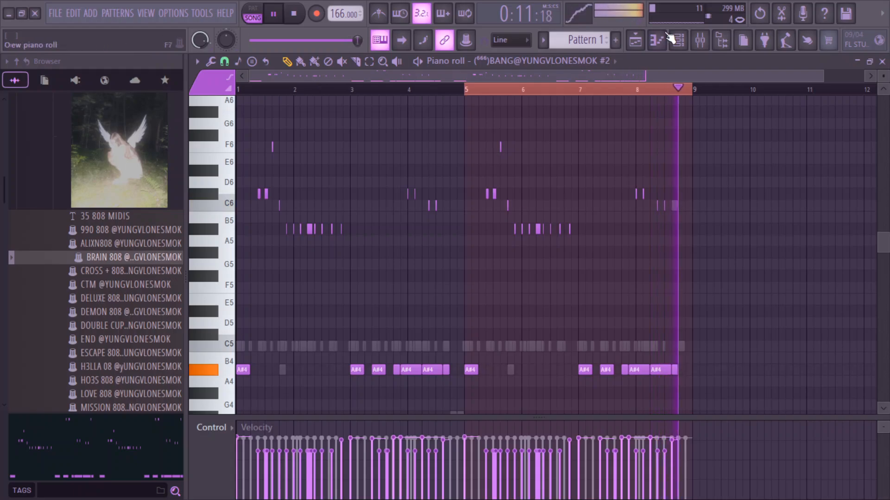
# - Mute the (666)BANG #2 channel in the channel rack and clone it
pyautogui.click(686, 45)
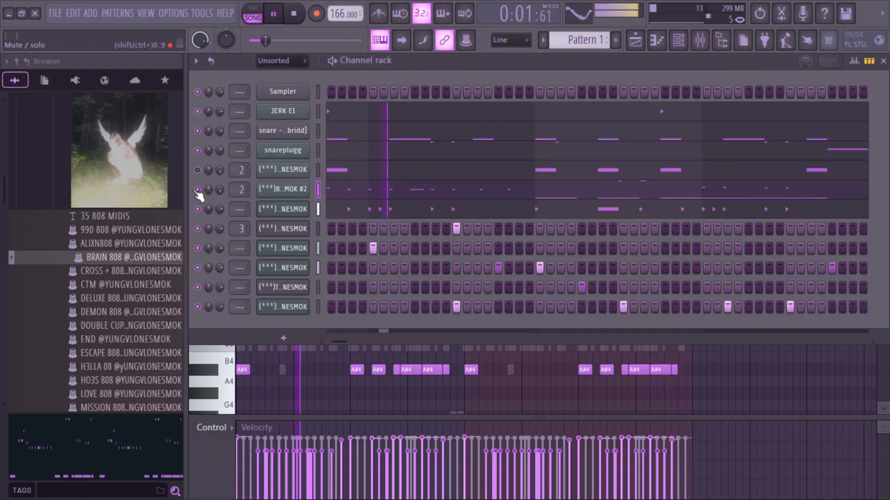
pyautogui.rightClick(271, 195)
pyautogui.click(327, 334)
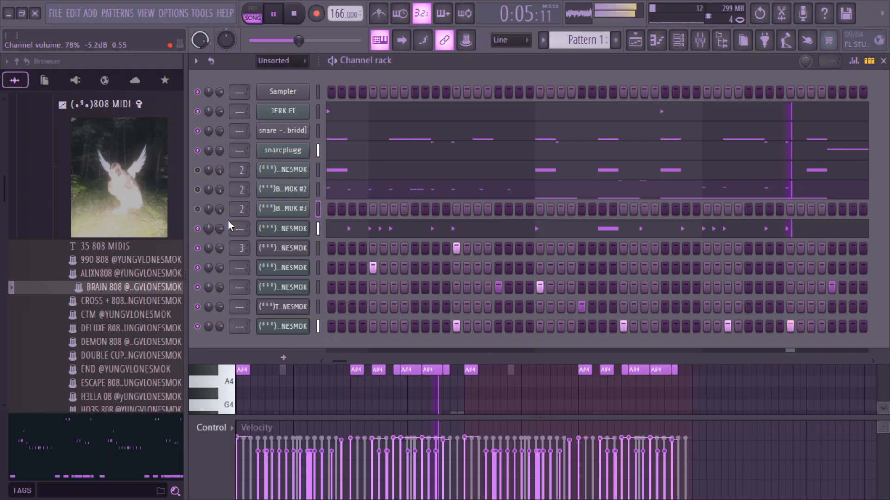
pyautogui.click(318, 230)
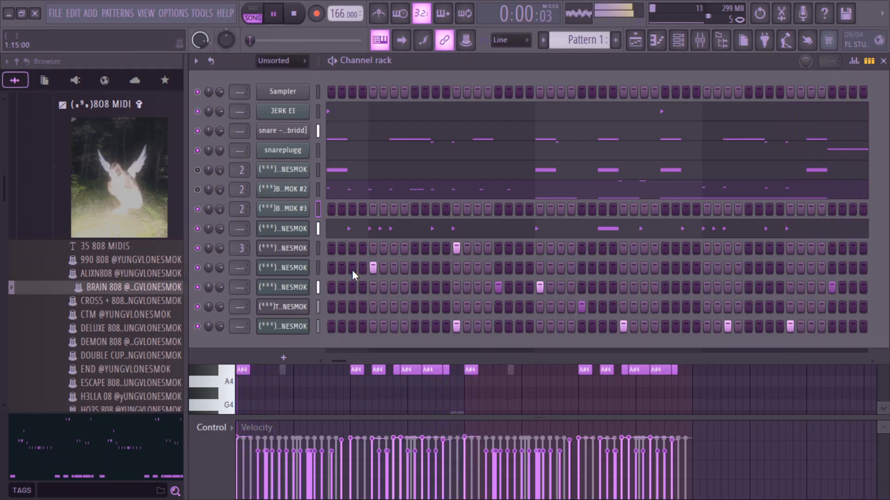
# - Program the (666)BANG #3 channel with hits on steps 1, 7, 13, 14, 15, 17, 19 and 23
pyautogui.click(331, 209)
pyautogui.click(394, 209)
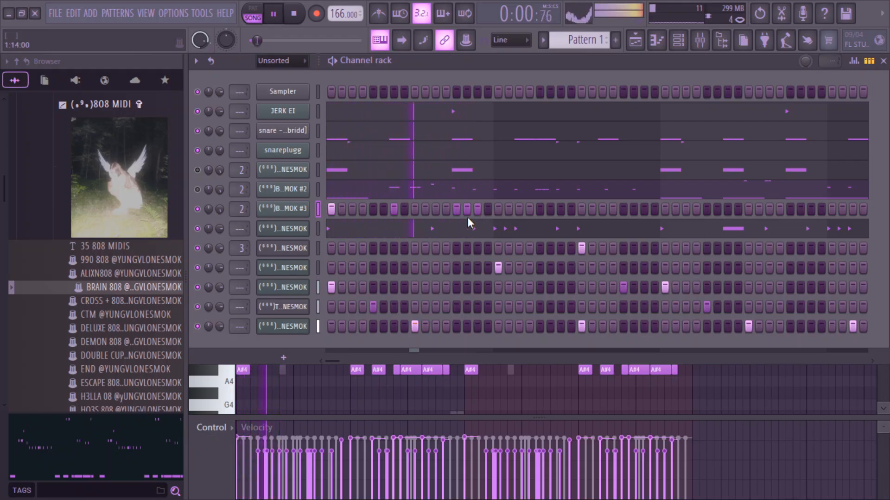
pyautogui.click(467, 210)
pyautogui.press('space')
pyautogui.click(519, 210)
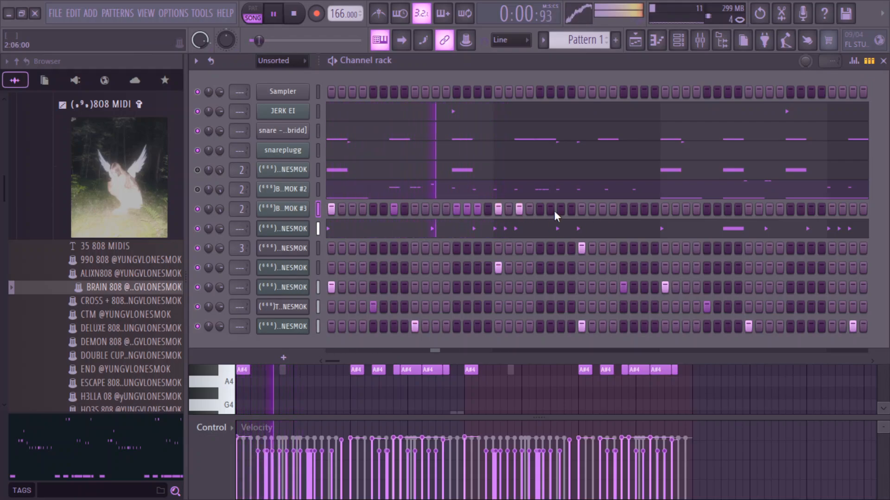
pyautogui.click(560, 209)
# - Open the (666)BANG #3 steps in the piano roll and transpose them down to A#4
pyautogui.rightClick(328, 209)
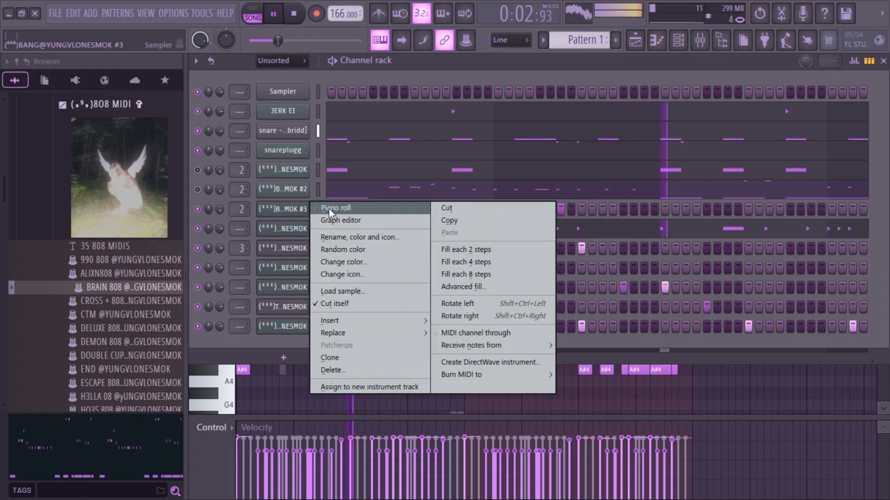
pyautogui.click(329, 207)
pyautogui.press('space')
pyautogui.hotkey('shift', 'Down')
pyautogui.press('space')
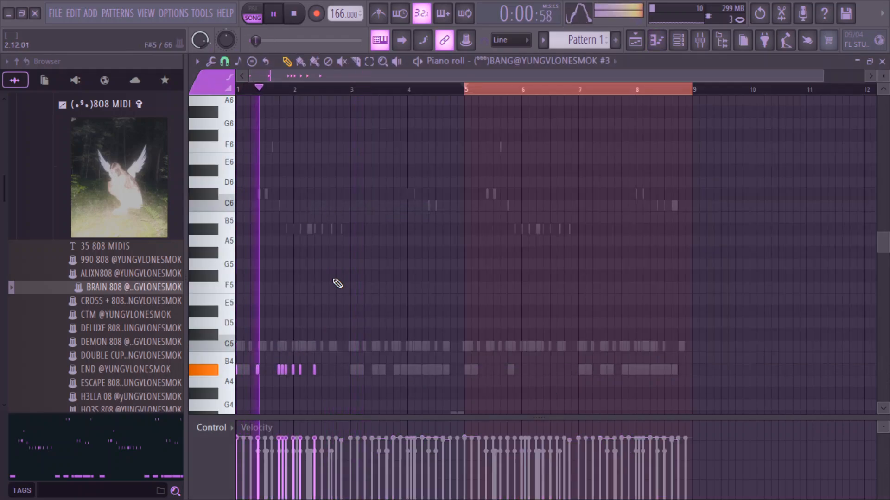
# - Add an A#4 note at the start of bar 3 and an F#4 note further into it, both at about 77% velocity
pyautogui.moveTo(821, 75); pyautogui.dragTo(523, 185)
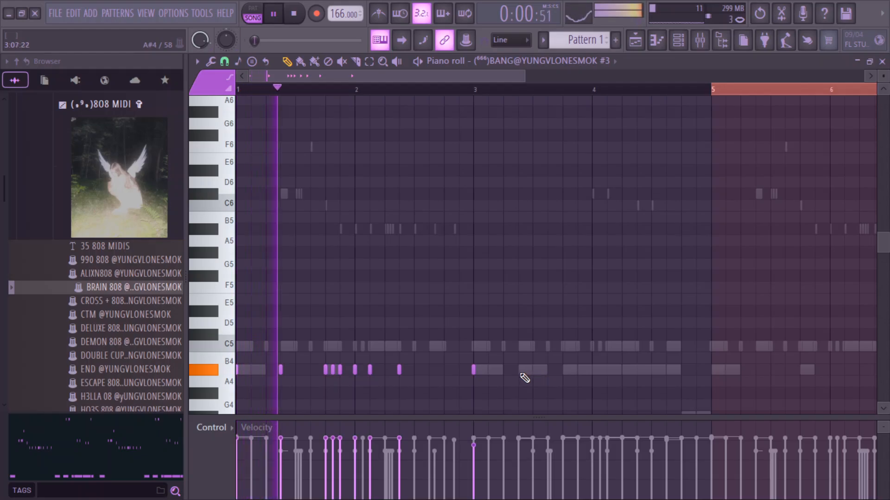
pyautogui.click(519, 370)
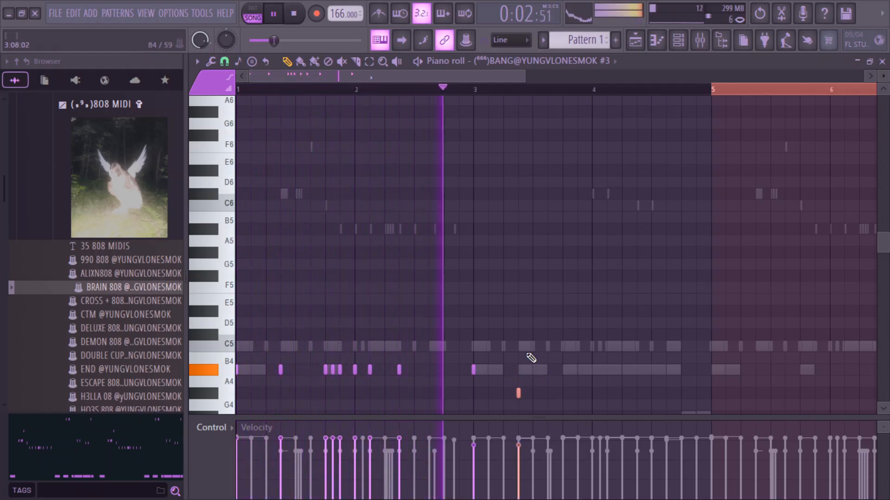
pyautogui.scroll(-1, 531, 357)
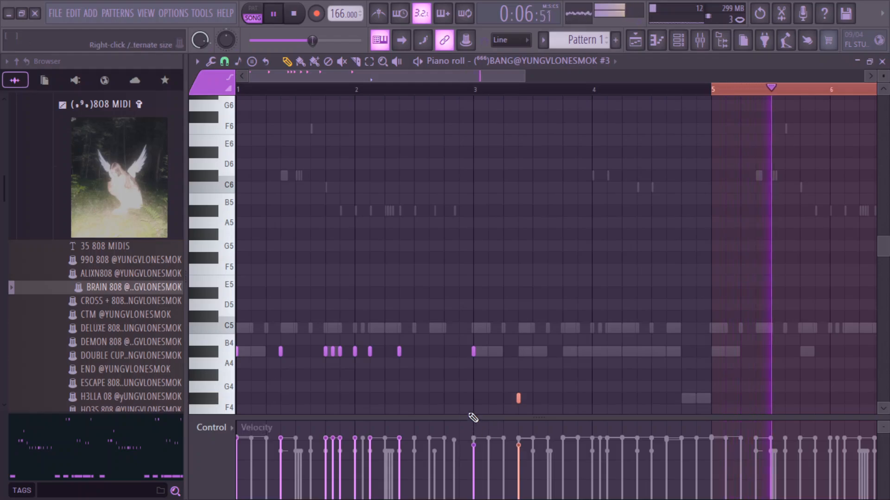
pyautogui.moveTo(459, 340); pyautogui.dragTo(529, 405)
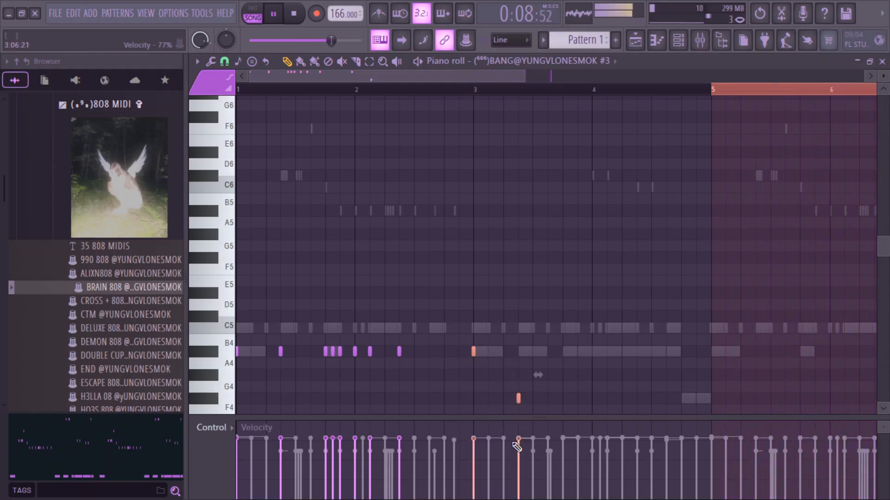
# - Add three A#4 notes in bar 4 and duplicate the four-bar pattern into bars 5 to 8
pyautogui.click(474, 89)
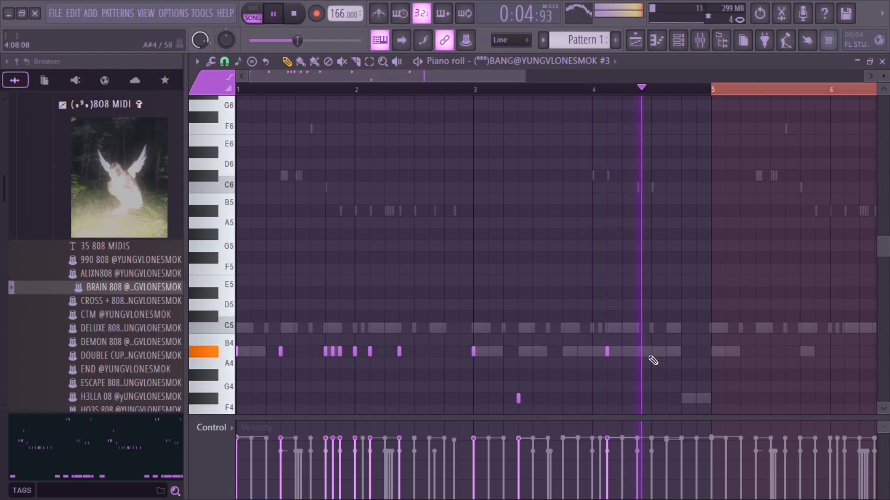
pyautogui.click(623, 351)
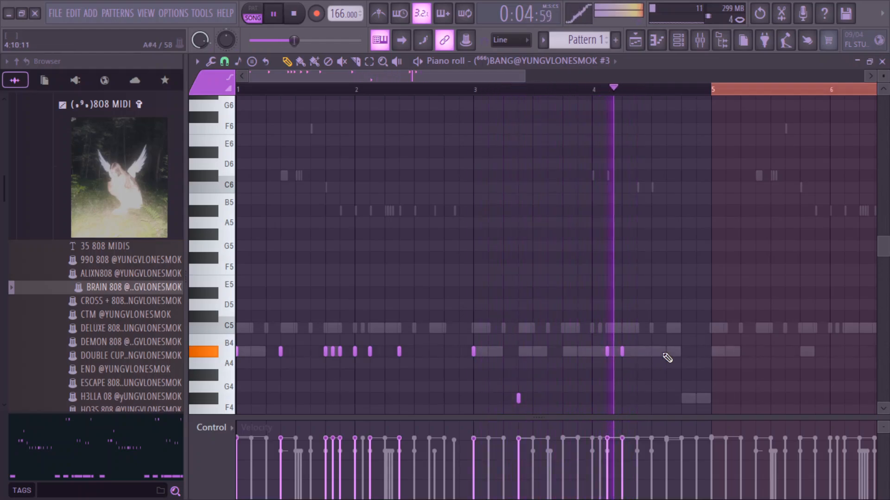
pyautogui.scroll(-3, 685, 98)
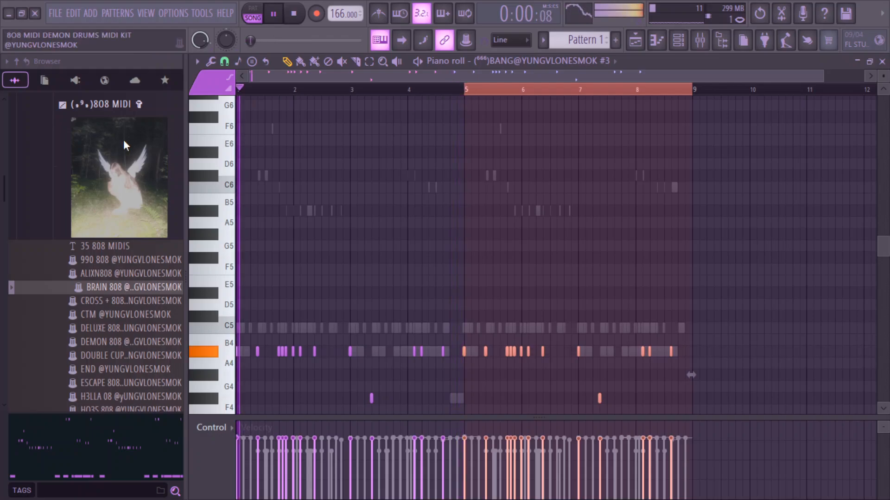
# - Raise the three quick notes at the end of bar 5 an octave to A#5 and add an A#4 note late in bar 6
pyautogui.click(507, 352)
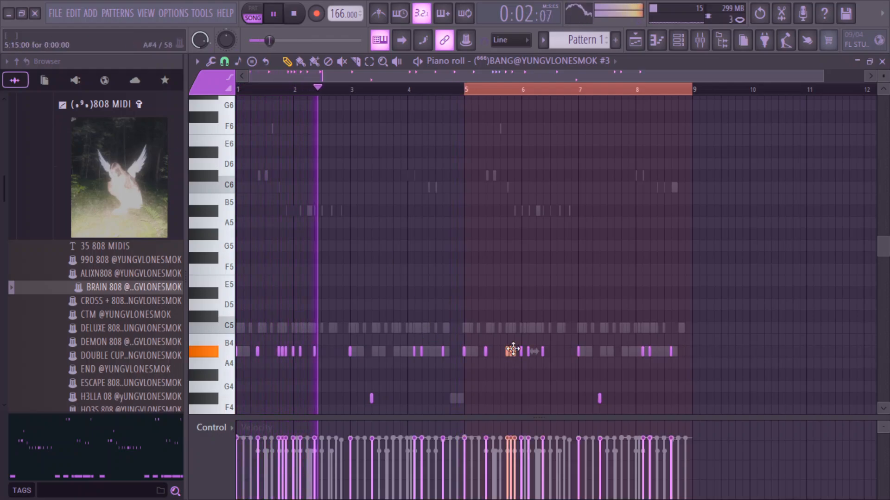
pyautogui.hotkey('ctrl', 'Up')
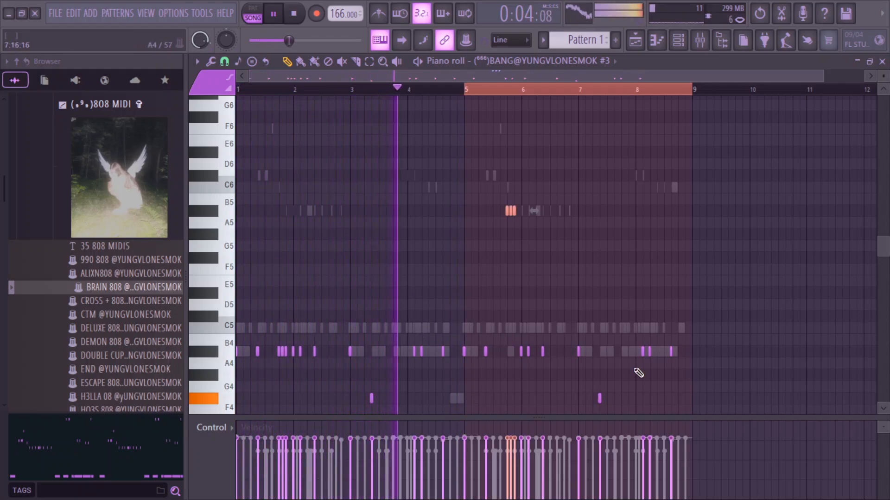
pyautogui.click(563, 353)
pyautogui.moveTo(563, 334); pyautogui.dragTo(572, 369)
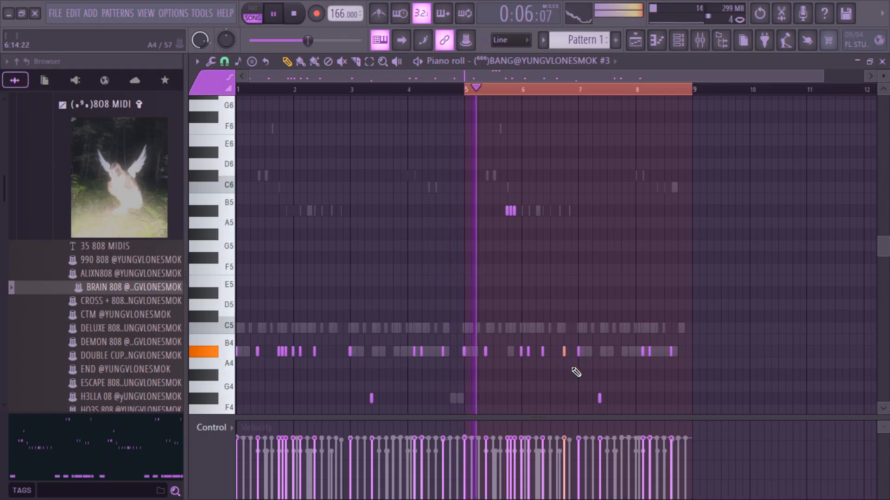
# - Lower the added bar 6 note three octaves to A#1 and move it earlier in the bar
pyautogui.hotkey('ctrl', 'Down')
pyautogui.hotkey('ctrl', 'Down')
pyautogui.hotkey('ctrl', 'Down')
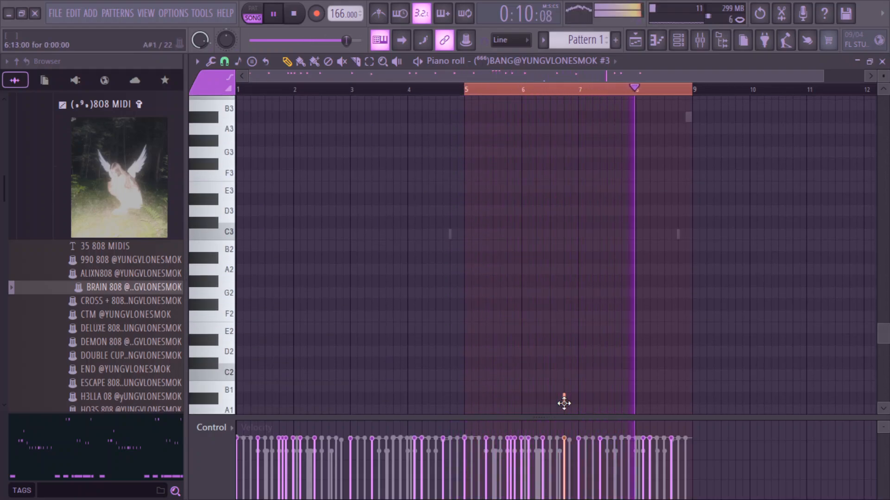
pyautogui.moveTo(564, 399); pyautogui.dragTo(550, 401)
pyautogui.scroll(3, 768, 408)
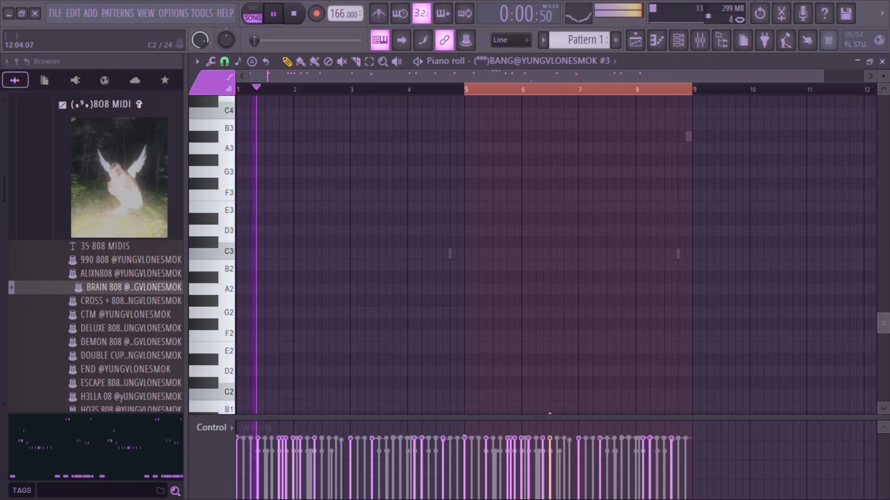
pyautogui.scroll(-6, 871, 319)
pyautogui.scroll(-5, 842, 370)
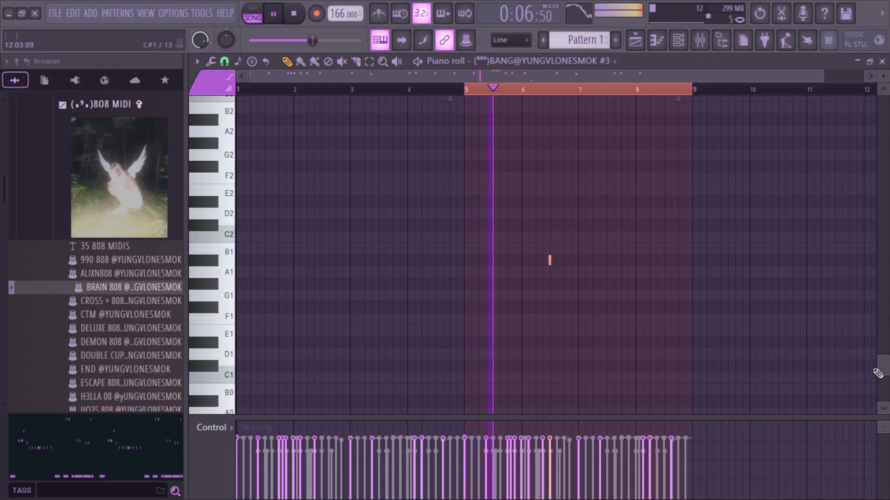
pyautogui.scroll(4, 877, 373)
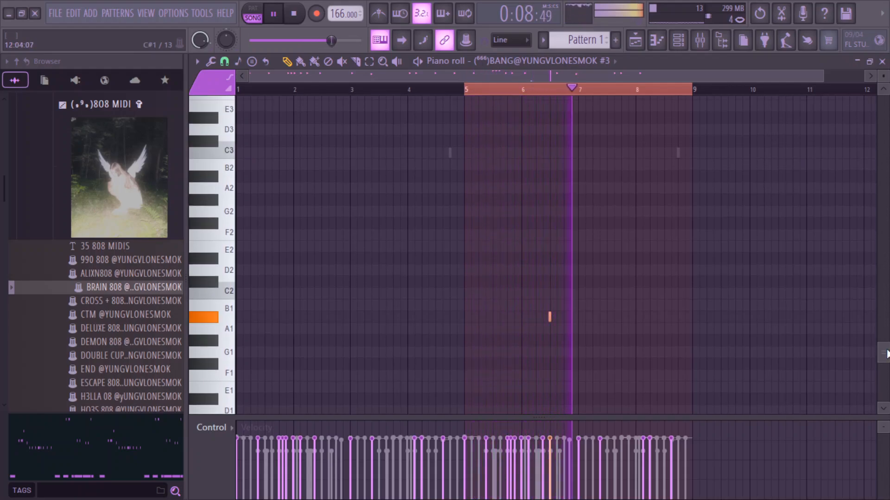
pyautogui.moveTo(886, 354); pyautogui.dragTo(885, 282)
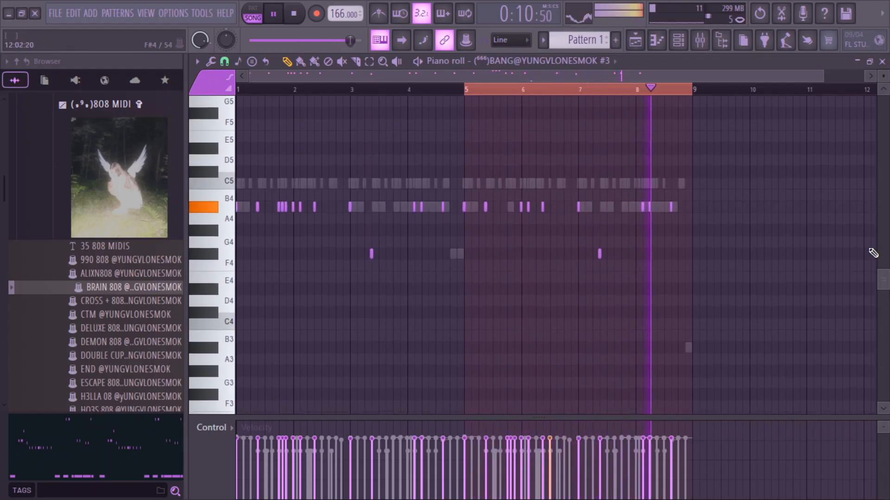
# - Split Pattern 1 by channel in the playlist and place the separate patterns on their own tracks from Track 2 down
pyautogui.click(632, 43)
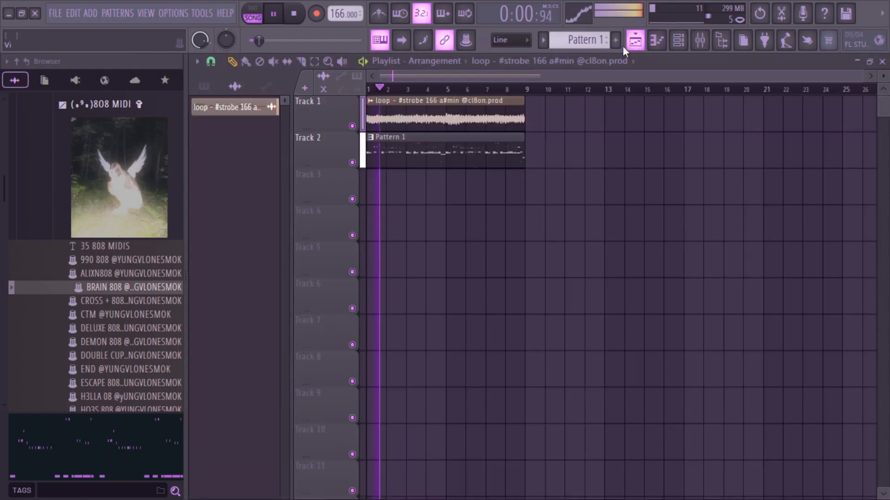
pyautogui.click(204, 86)
pyautogui.rightClick(262, 115)
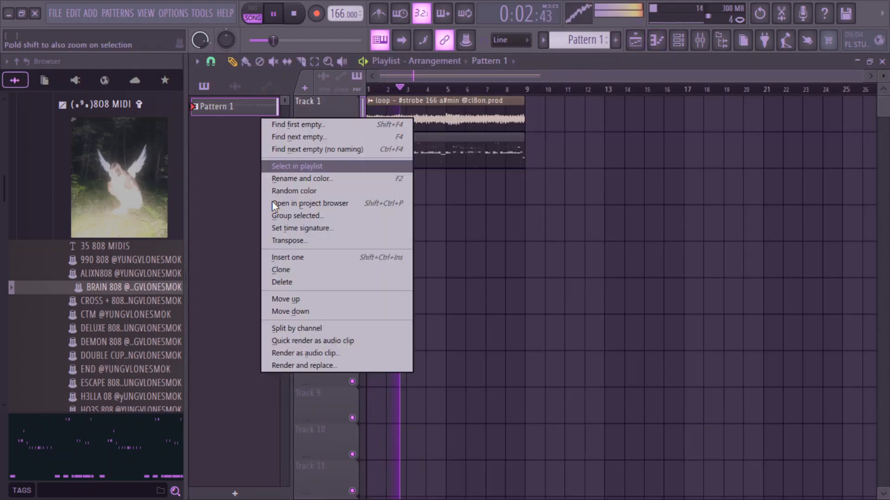
pyautogui.click(311, 332)
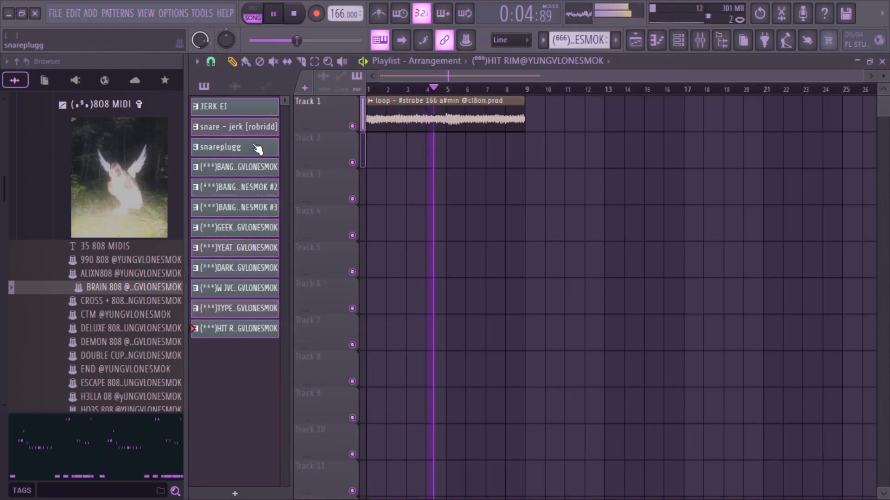
pyautogui.moveTo(257, 148); pyautogui.dragTo(374, 144)
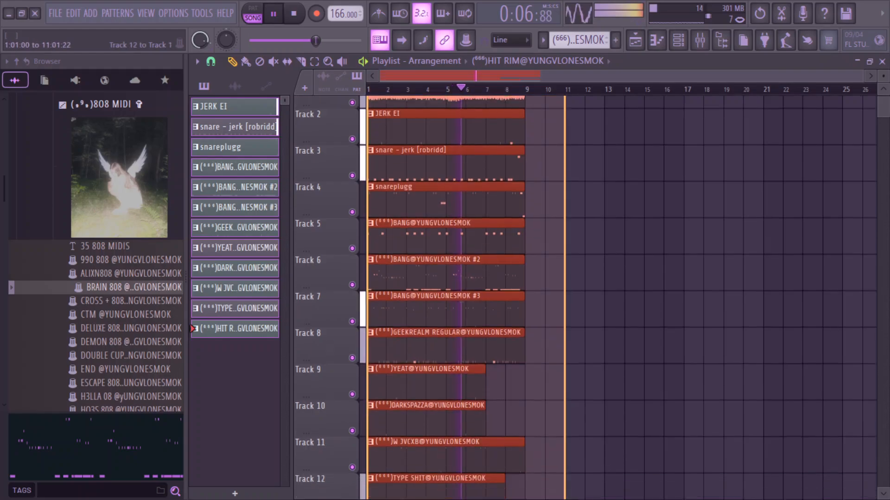
# - Duplicate the selected eight-bar clips on all tracks into bars 9 to 16 and clear the selection
pyautogui.moveTo(352, 499); pyautogui.dragTo(350, 371)
pyautogui.hotkey('ctrl', 'b')
pyautogui.moveTo(666, 381); pyautogui.dragTo(616, 378)
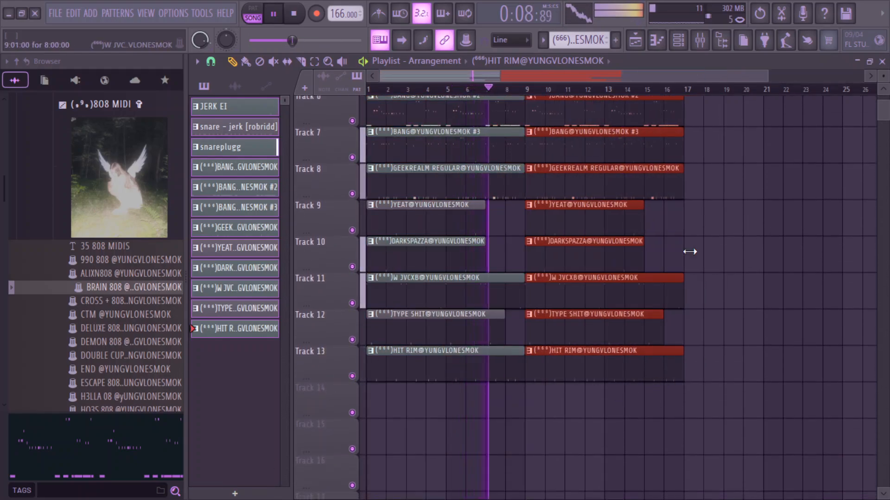
pyautogui.moveTo(767, 77); pyautogui.dragTo(883, 100)
pyautogui.click(873, 100)
pyautogui.rightClick(861, 119)
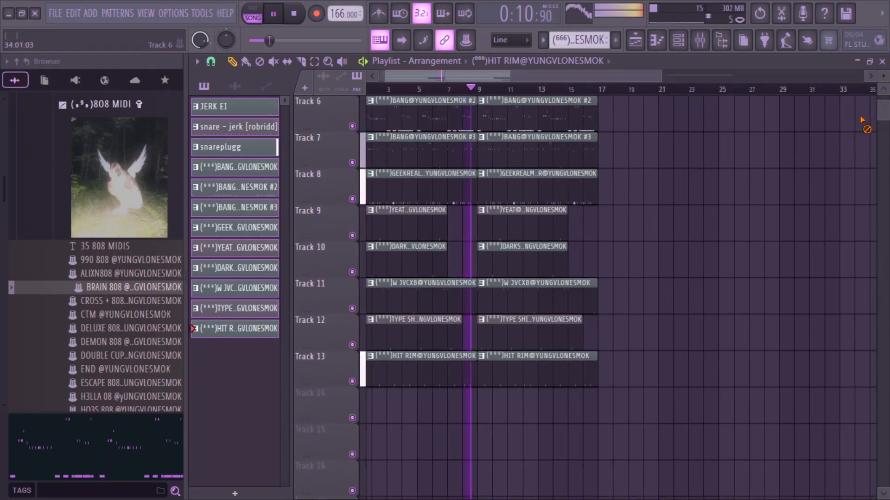
pyautogui.click(833, 187)
pyautogui.click(802, 254)
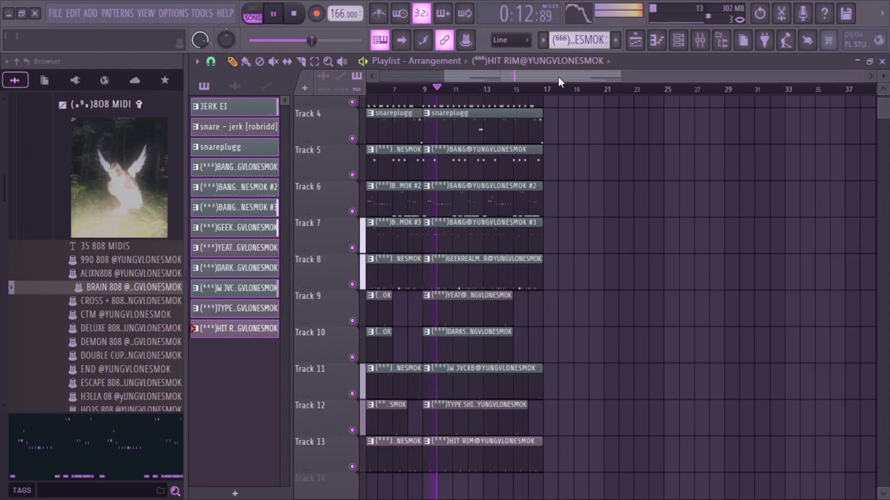
pyautogui.moveTo(558, 78); pyautogui.dragTo(484, 82)
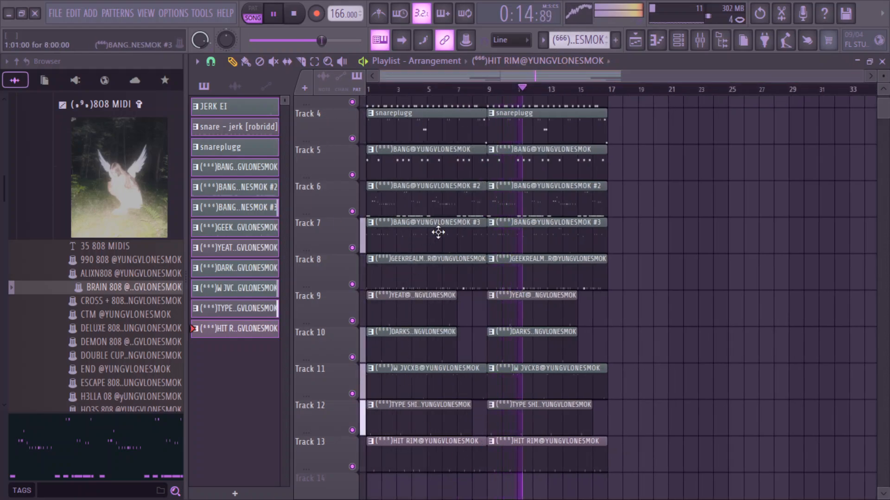
pyautogui.scroll(1, 563, 214)
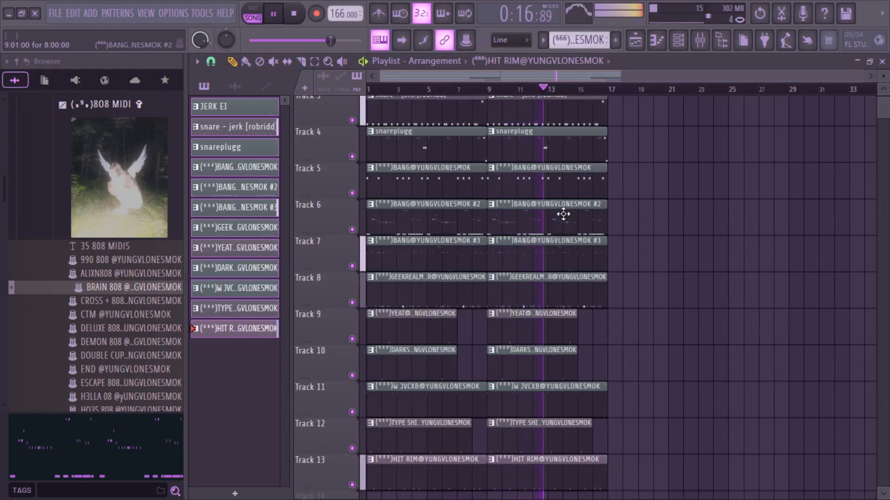
pyautogui.scroll(1, 563, 214)
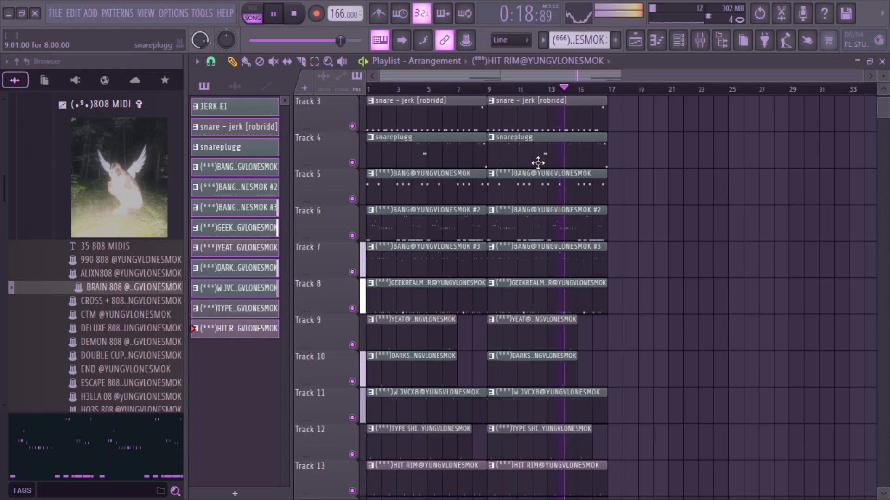
# - Delete the BANG #2 and BANG #3 clips in bars 1 to 8 and move the remaining BANG #3 clip to bar 17
pyautogui.press('space')
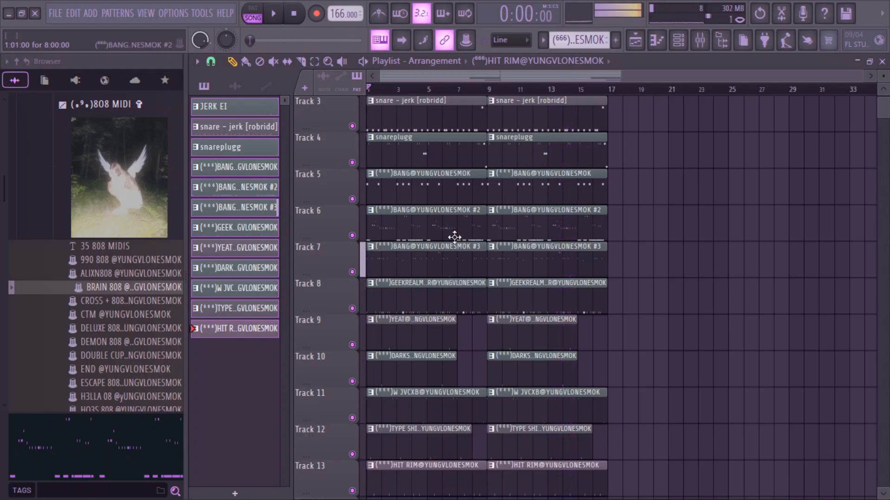
pyautogui.rightClick(454, 238)
pyautogui.rightClick(467, 254)
pyautogui.moveTo(544, 264); pyautogui.dragTo(635, 263)
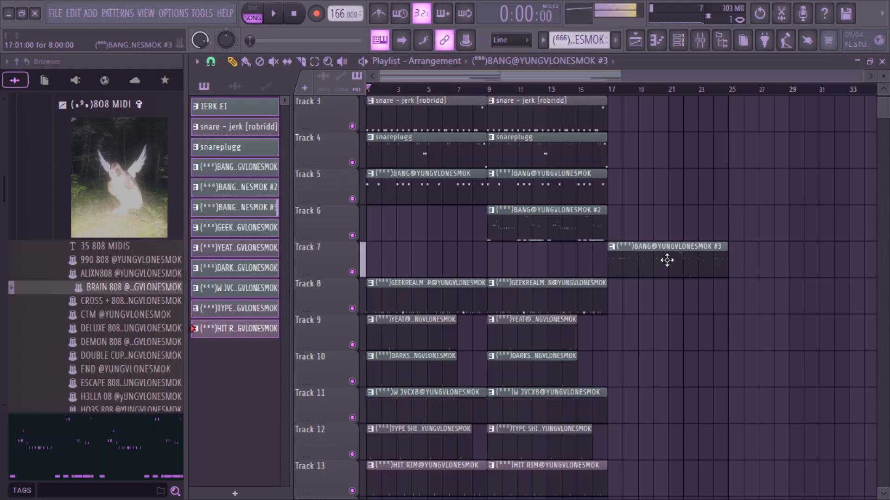
# - Unmute the BANG and BANG #2 channels in the channel rack and return to the playlist
pyautogui.click(662, 262)
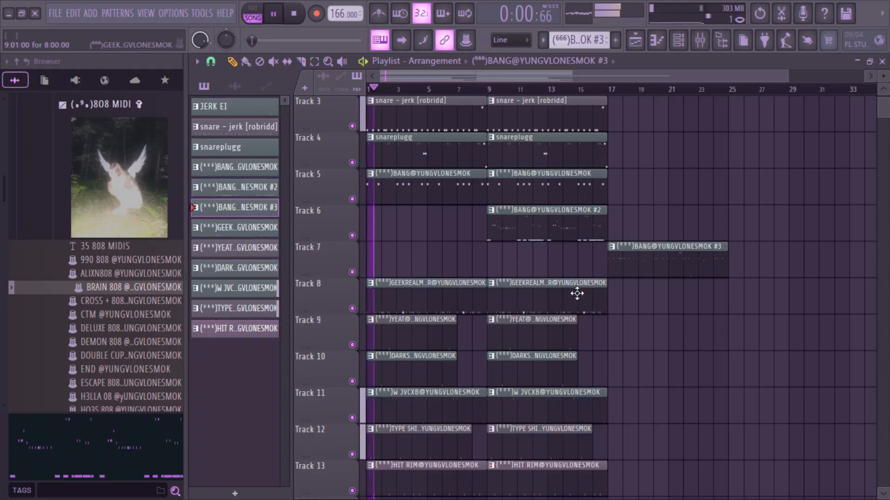
pyautogui.click(678, 42)
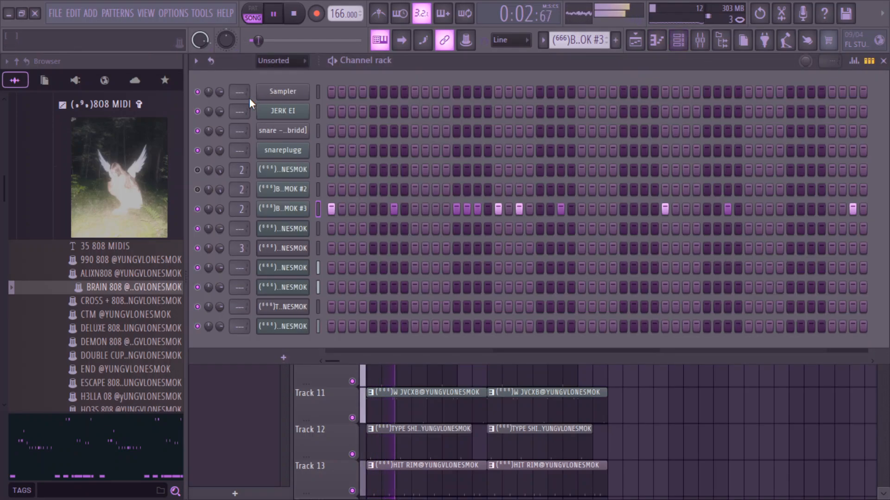
pyautogui.click(638, 42)
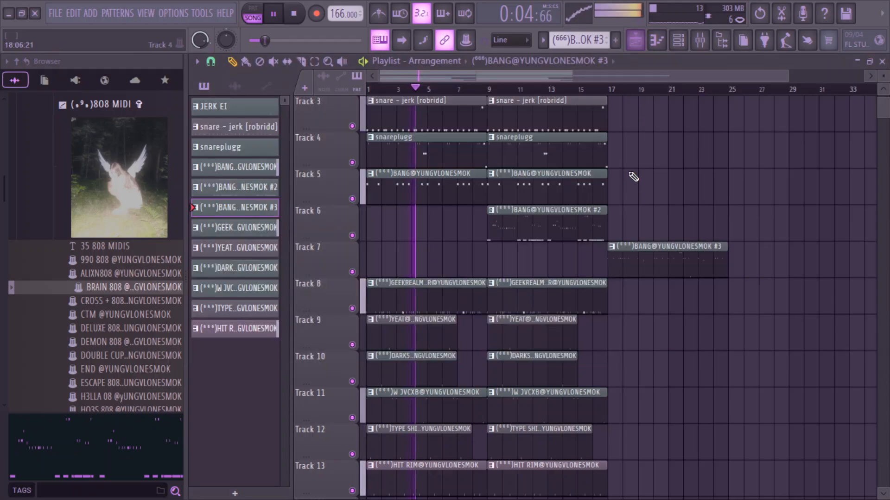
# - Duplicate the 16-bar clips on Tracks 1 to 5 and Tracks 8 to 13 into bars 17 to 32
pyautogui.scroll(-3, 632, 199)
pyautogui.moveTo(599, 495); pyautogui.dragTo(631, 218)
pyautogui.scroll(2, 680, 201)
pyautogui.moveTo(628, 167); pyautogui.dragTo(340, 82)
pyautogui.moveTo(477, 138); pyautogui.dragTo(669, 143)
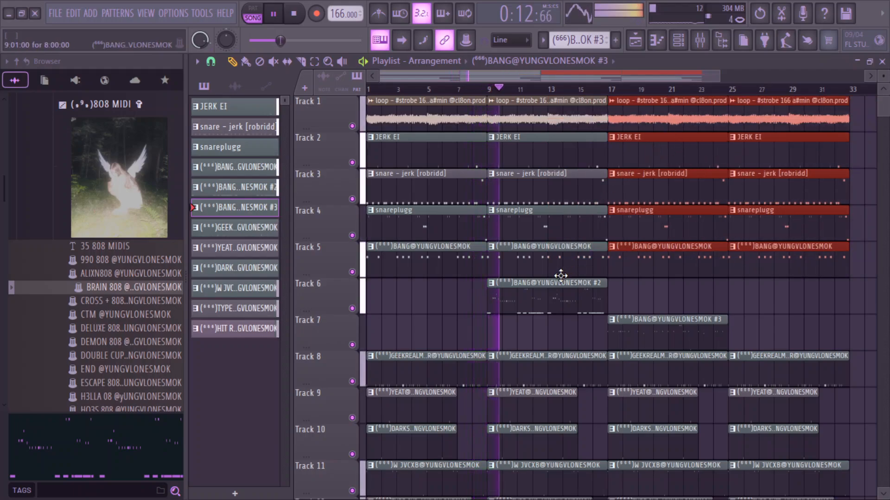
# - Delete the three BANG clips on Track 5 from bar 9 onward and play the arrangement from bar 9
pyautogui.press('space')
pyautogui.rightClick(502, 252)
pyautogui.rightClick(648, 260)
pyautogui.rightClick(760, 267)
pyautogui.press('space')
pyautogui.click(493, 90)
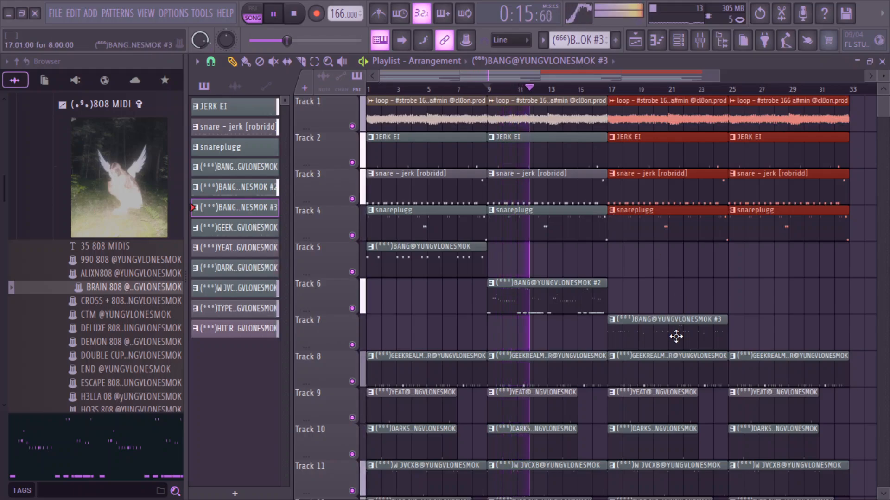
# - Pan the last three A#5 notes in bars 2 and 6 of BANG #2 alternately left and right by about 50%
pyautogui.doubleClick(548, 308)
pyautogui.moveTo(518, 78); pyautogui.dragTo(413, 79)
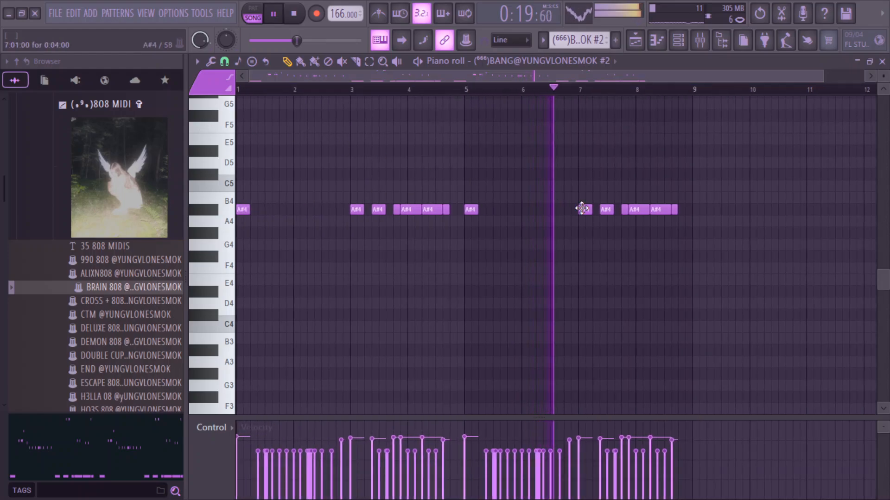
pyautogui.scroll(6, 587, 215)
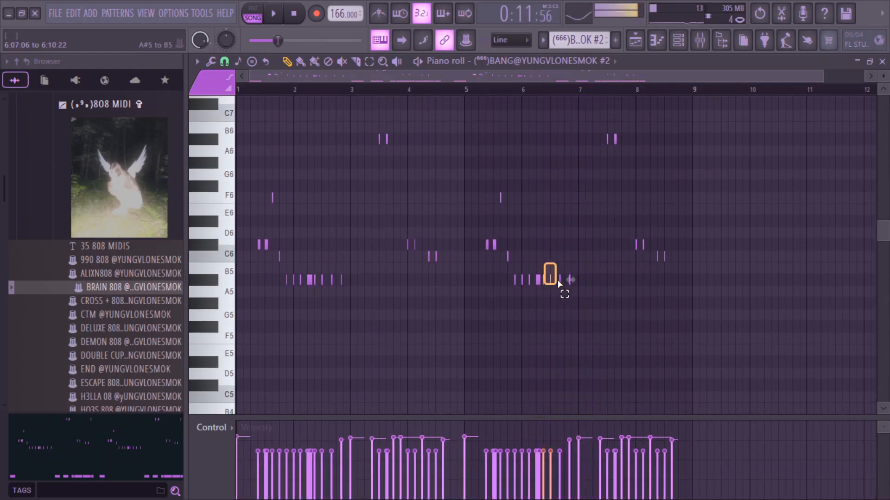
pyautogui.click(207, 431)
pyautogui.click(227, 402)
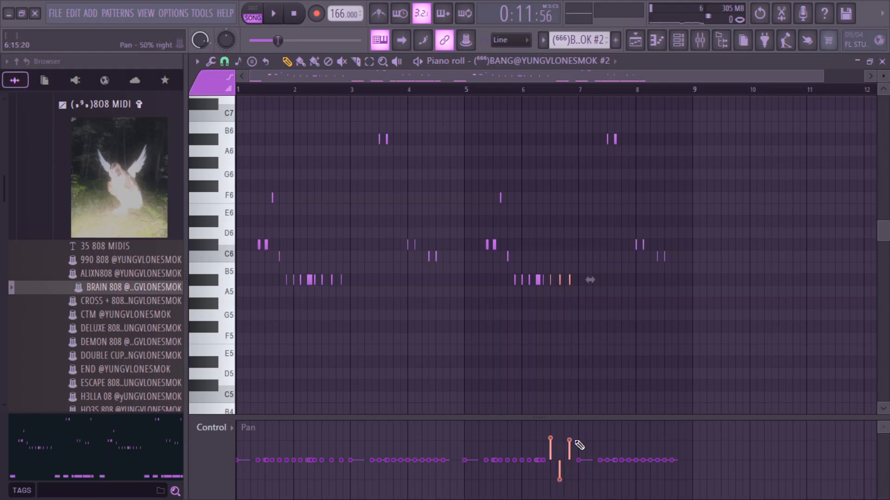
pyautogui.press('space')
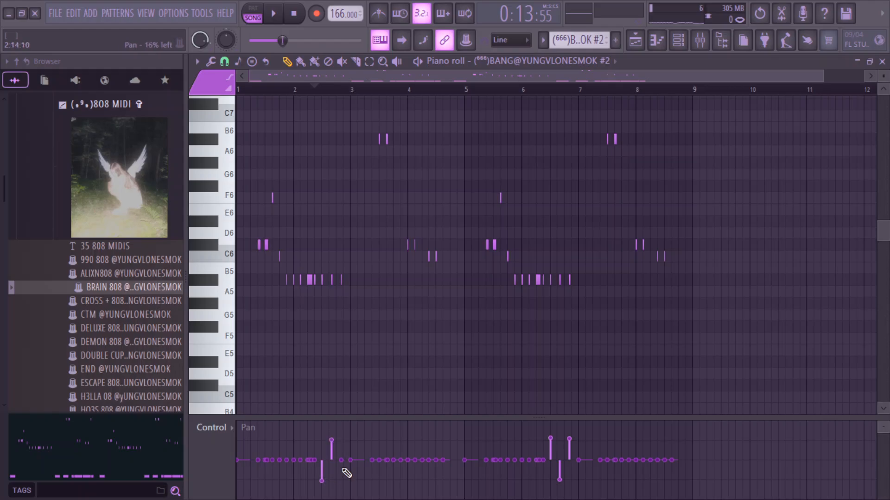
pyautogui.press('space')
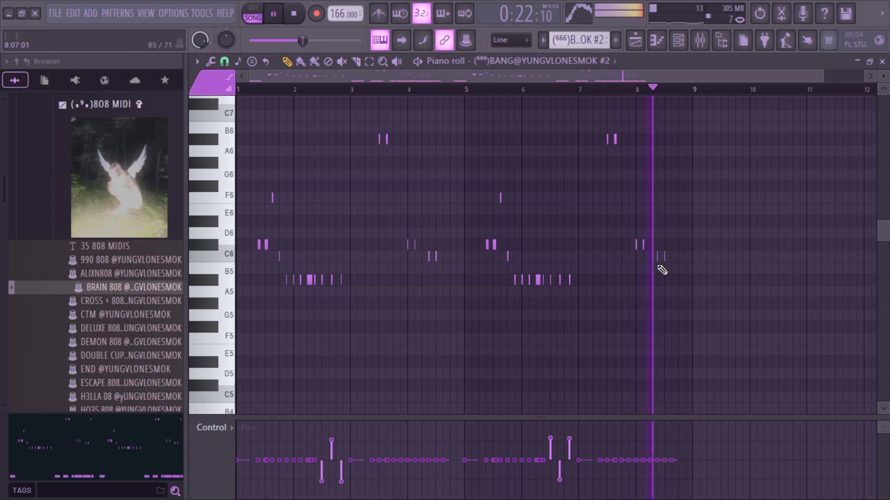
# - Play the arrangement from about bar 16 and inspect the BANG 808's mixer insert
pyautogui.click(634, 44)
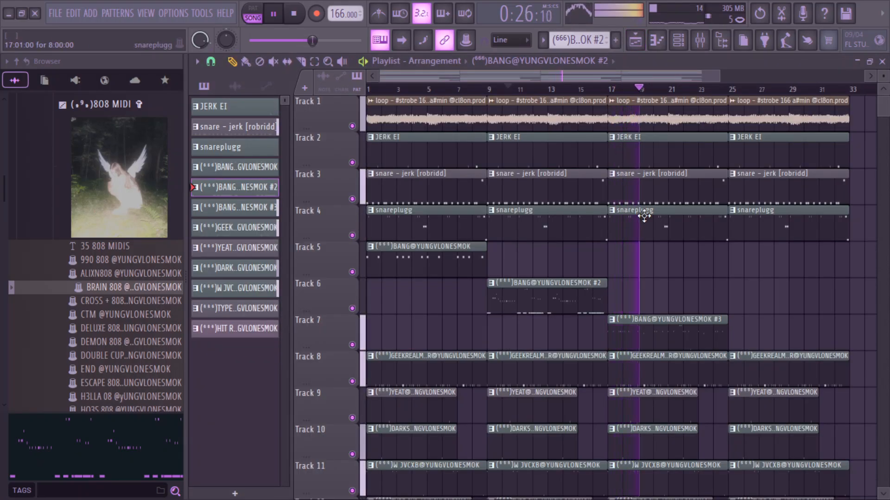
pyautogui.click(597, 88)
pyautogui.click(701, 42)
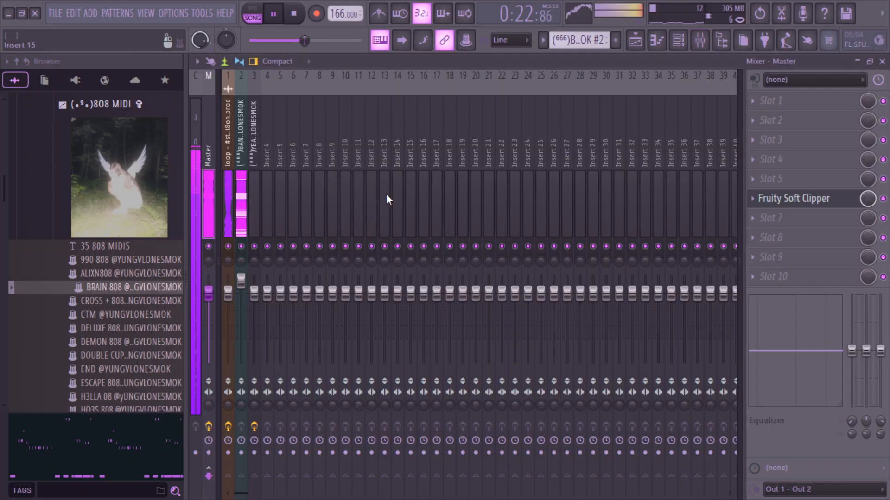
pyautogui.click(241, 218)
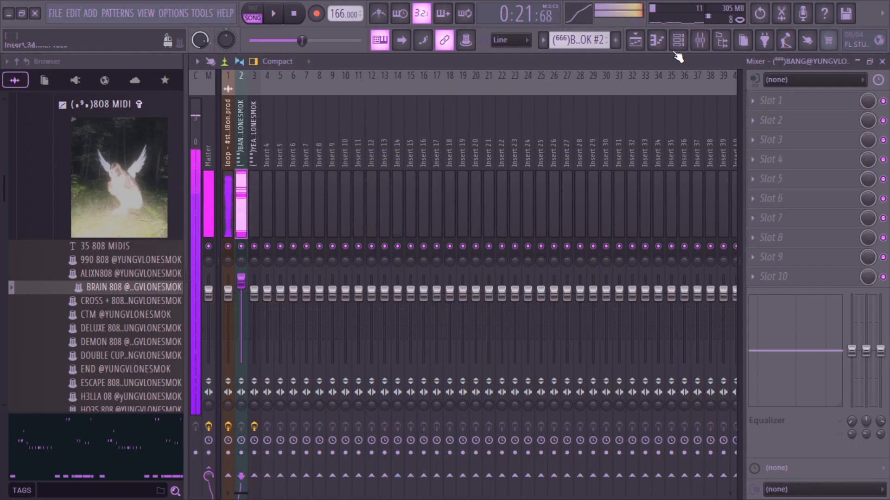
# - Open the BANG #3 pattern's notes in the piano roll and show their velocities in the control lane
pyautogui.click(657, 41)
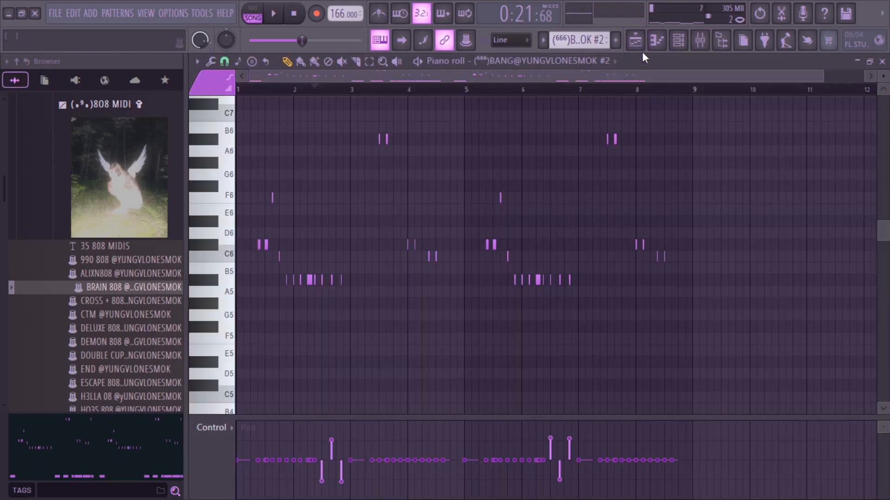
pyautogui.click(635, 41)
pyautogui.doubleClick(636, 341)
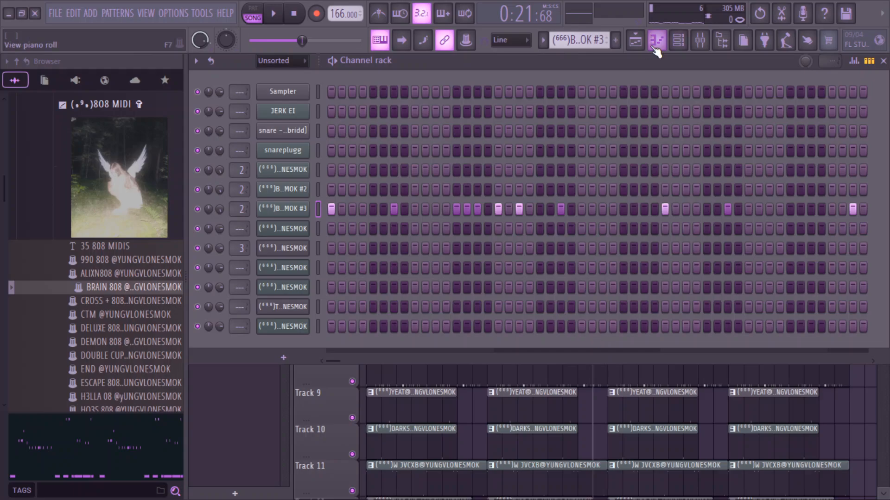
pyautogui.click(655, 42)
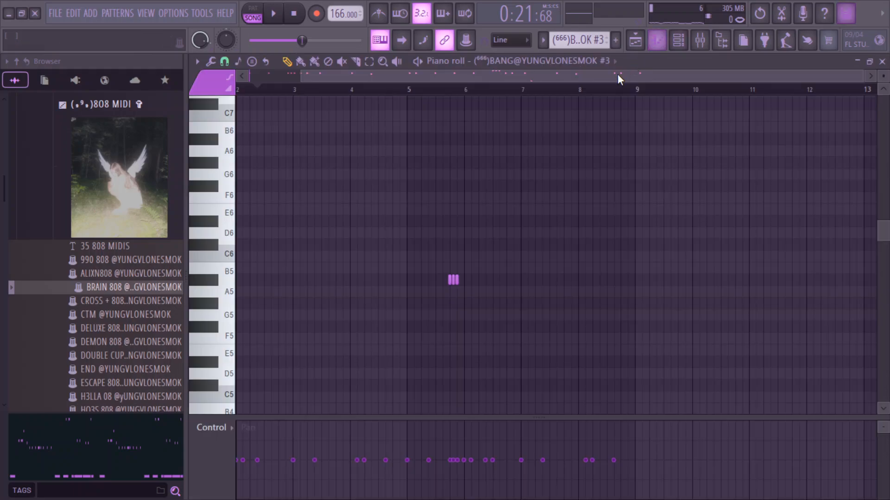
pyautogui.click(210, 428)
pyautogui.click(235, 418)
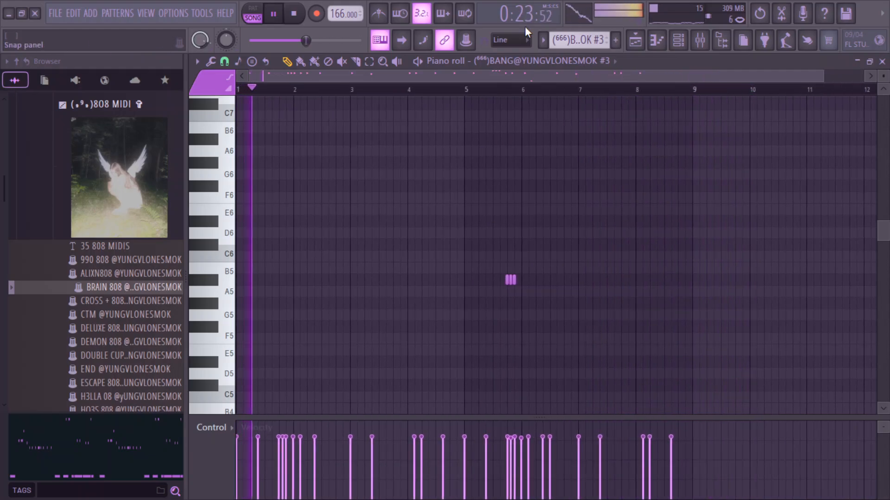
# - Return to the playlist and play the arrangement from bar 1
pyautogui.click(635, 40)
pyautogui.click(384, 99)
pyautogui.click(369, 89)
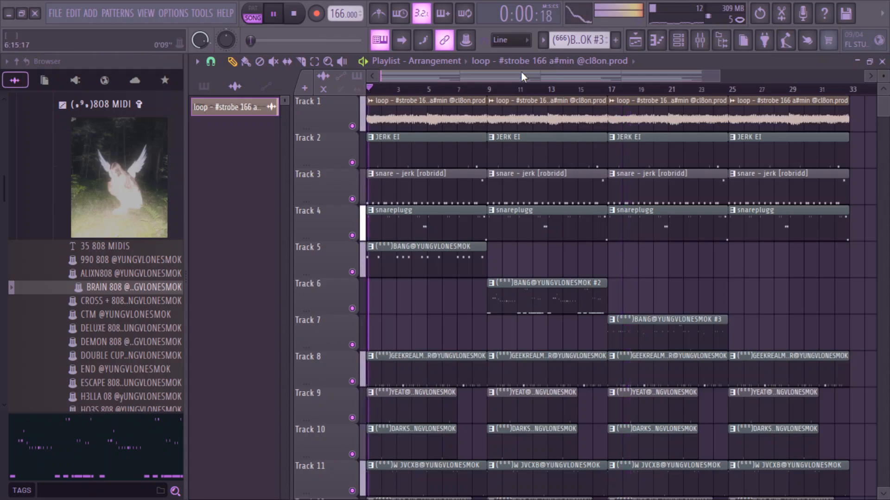
pyautogui.click(700, 42)
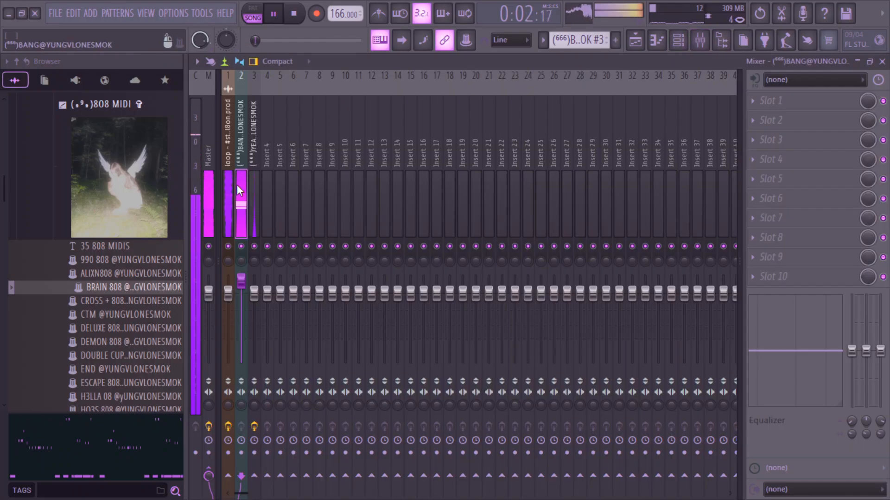
pyautogui.click(779, 256)
pyautogui.press('Escape')
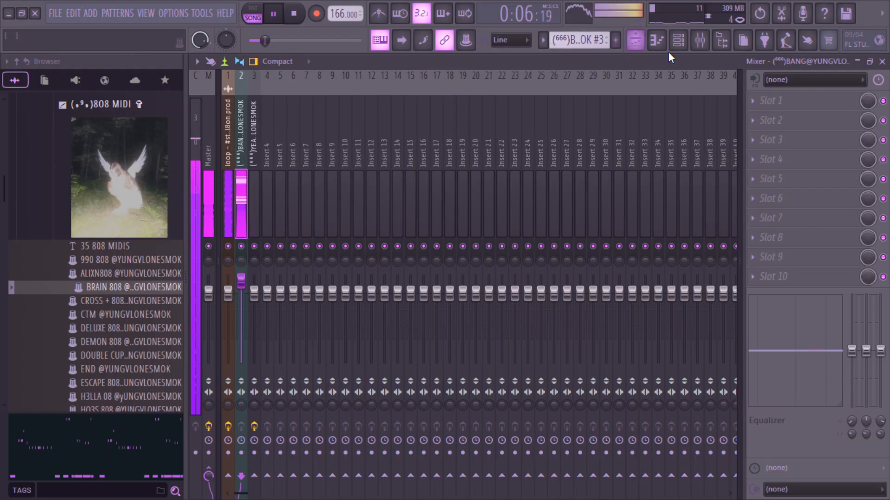
# - Show the Unsorted channels and examine the miscellaneous settings of the BANG #3 and BANG #2 channels
pyautogui.click(676, 43)
pyautogui.click(289, 66)
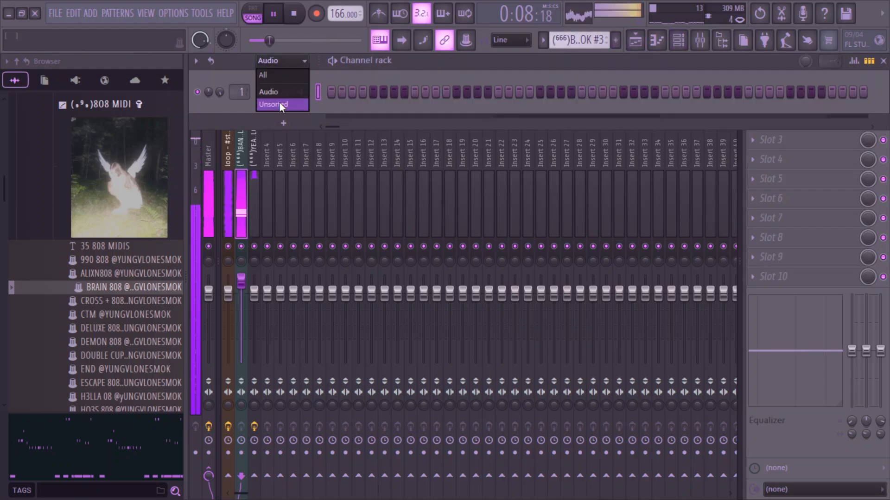
pyautogui.click(280, 106)
pyautogui.click(287, 211)
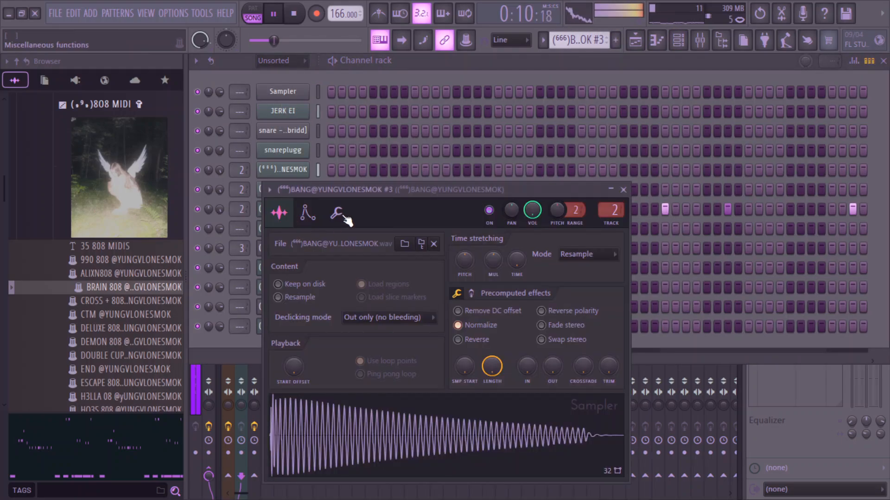
pyautogui.click(342, 214)
pyautogui.moveTo(334, 191); pyautogui.dragTo(368, 248)
pyautogui.click(287, 190)
pyautogui.click(319, 195)
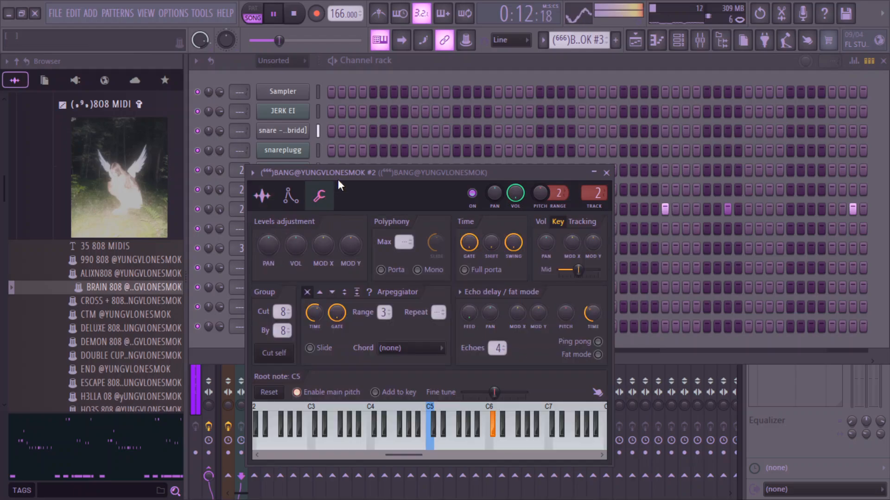
pyautogui.moveTo(338, 175); pyautogui.dragTo(412, 222)
# - Compare the Cut and By groups of the three BANG channels and return to the playlist
pyautogui.click(291, 210)
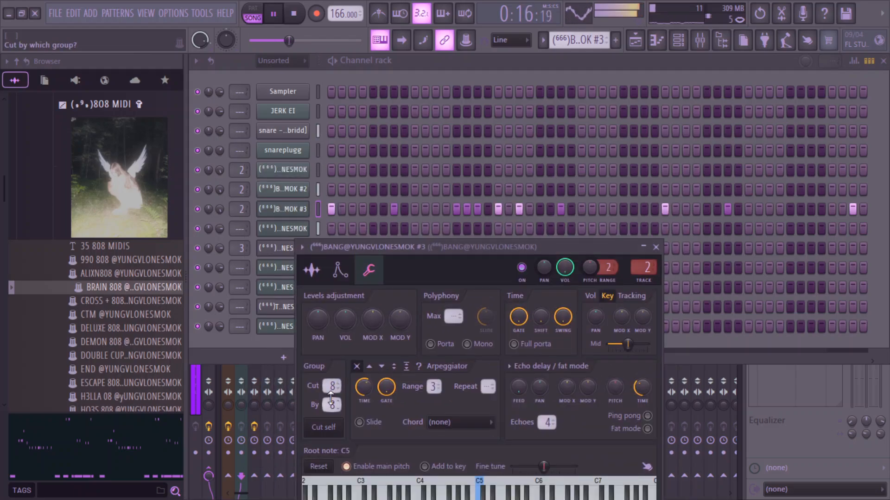
pyautogui.click(298, 190)
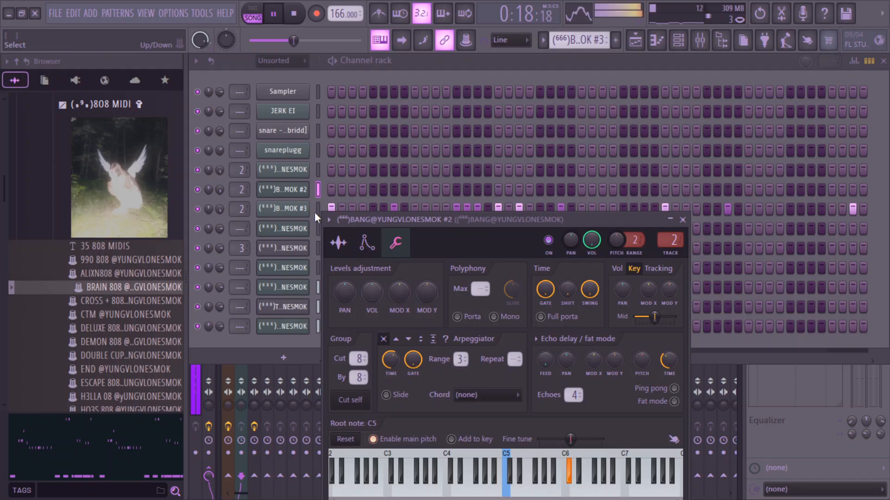
pyautogui.click(297, 176)
pyautogui.click(308, 188)
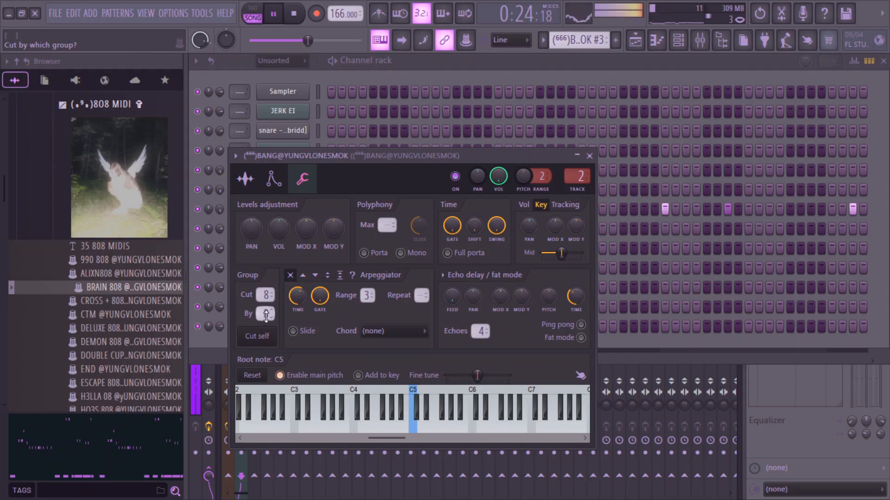
pyautogui.click(635, 41)
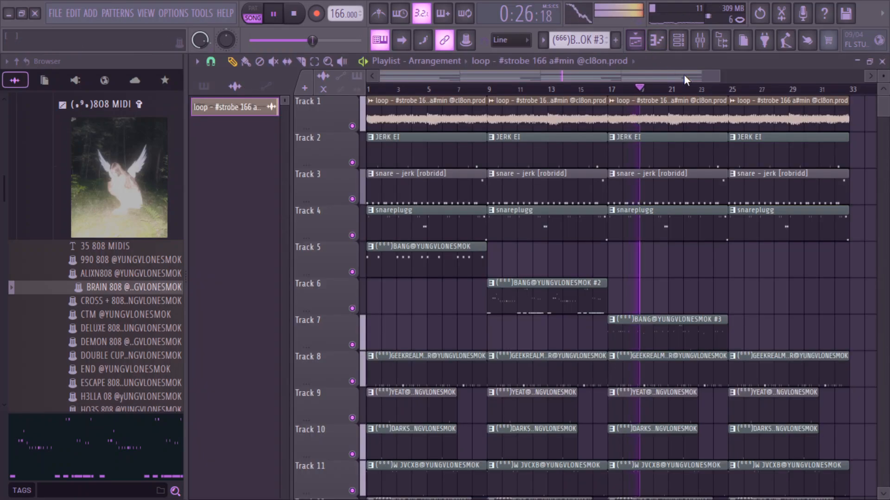
# - Check the track levels in the mixer and return to the playlist
pyautogui.moveTo(719, 77); pyautogui.dragTo(886, 79)
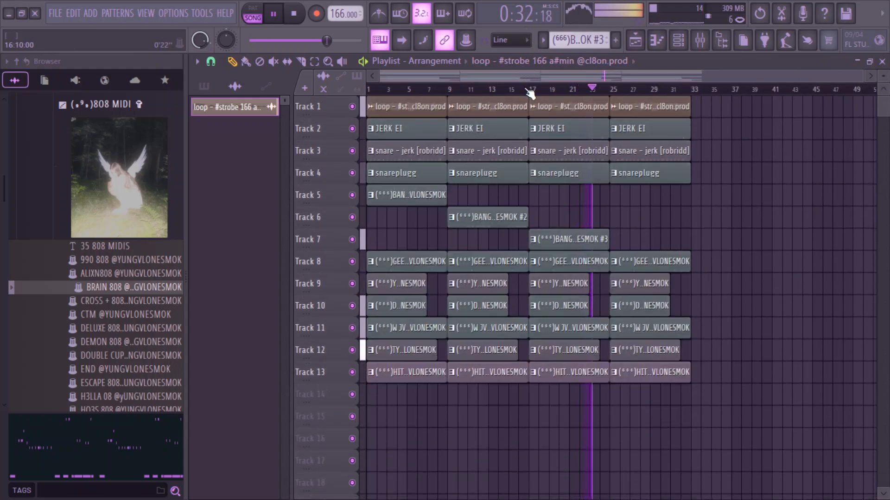
pyautogui.click(657, 40)
pyautogui.click(699, 40)
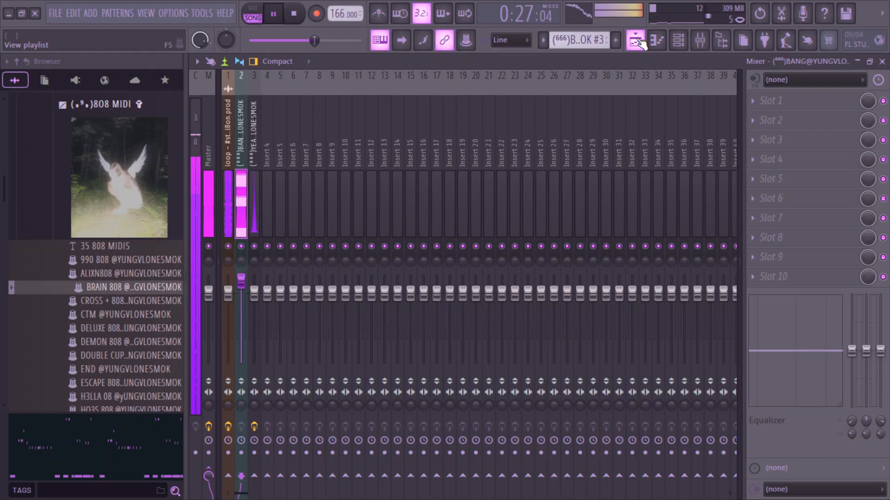
pyautogui.click(636, 40)
# - Duplicate the whole 32-bar arrangement to start at bar 41 and add a loop clip at bar 33 on Track 1
pyautogui.moveTo(719, 357); pyautogui.dragTo(353, 75)
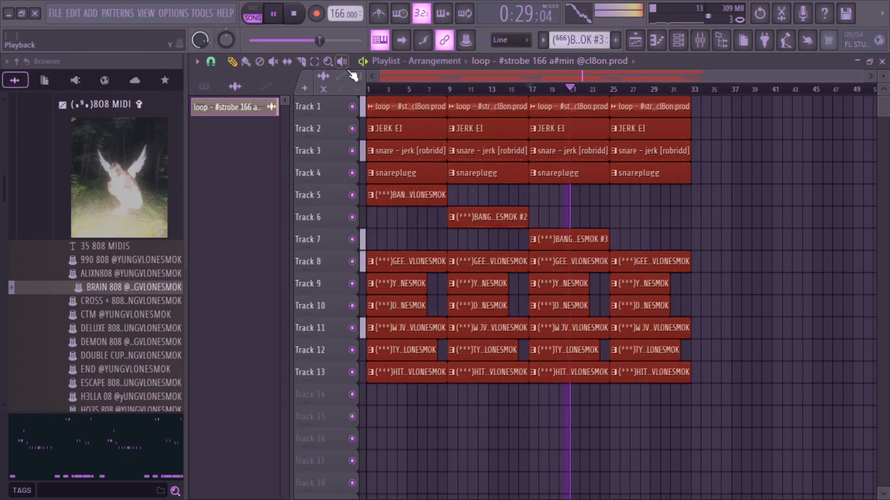
pyautogui.moveTo(390, 106); pyautogui.dragTo(700, 113)
pyautogui.click(787, 232)
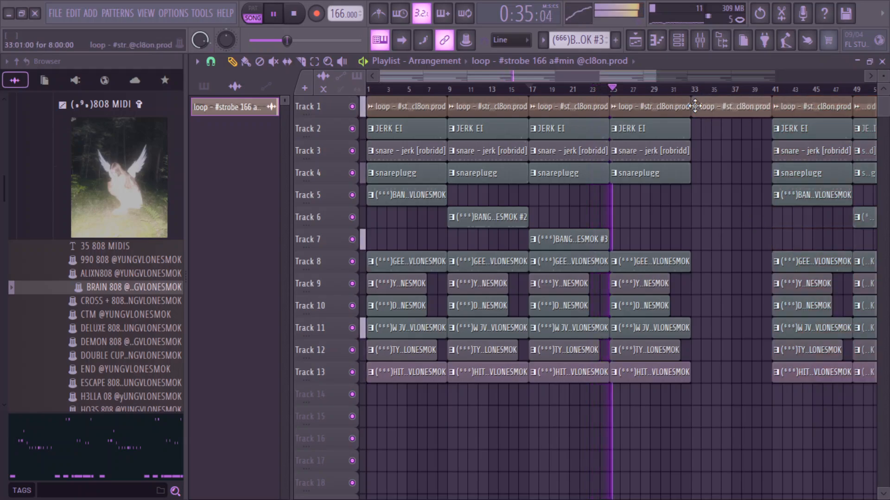
# - Stop playback, copy the BANG clip to bar 25 on Track 5, and place BANG #3 at bar 1 on Track 7
pyautogui.press('space')
pyautogui.click(554, 249)
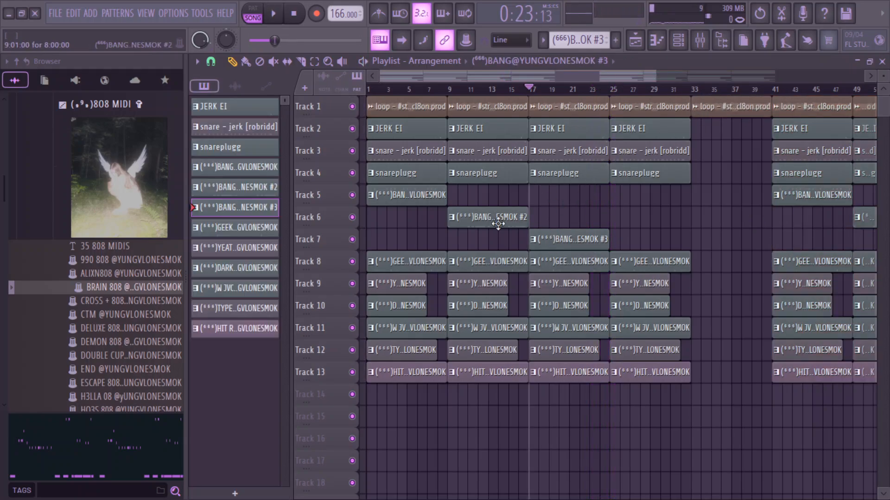
pyautogui.moveTo(420, 200); pyautogui.dragTo(647, 225)
pyautogui.moveTo(661, 199); pyautogui.dragTo(655, 190)
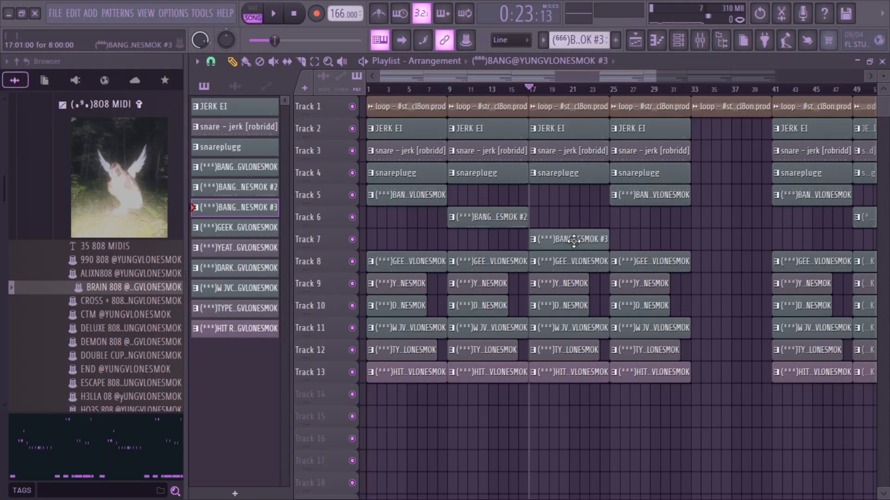
pyautogui.click(372, 240)
# - Solo Track 7 and trim its first BANG #3 clip to three bars starting at bar 2
pyautogui.moveTo(655, 77); pyautogui.dragTo(482, 77)
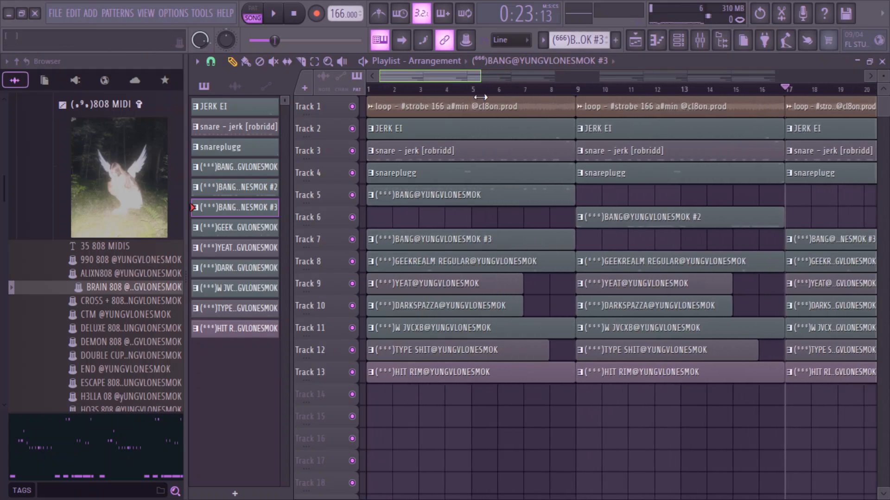
pyautogui.moveTo(886, 78); pyautogui.dragTo(883, 88)
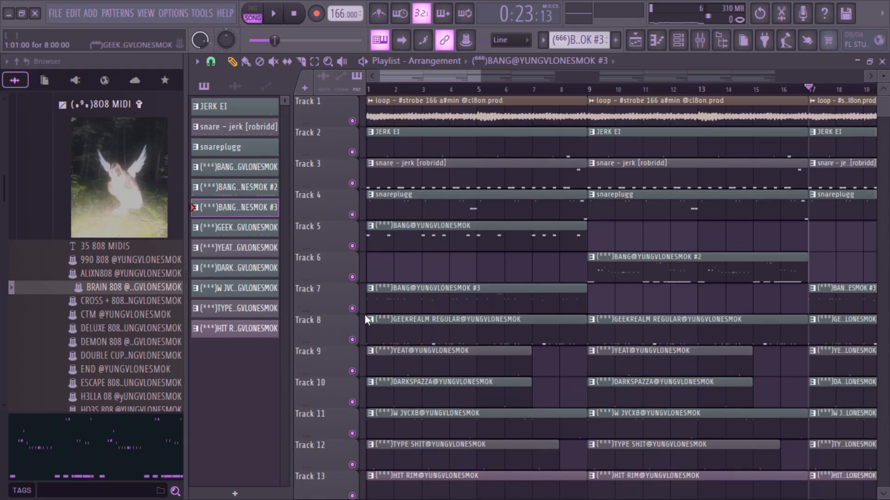
pyautogui.rightClick(353, 309)
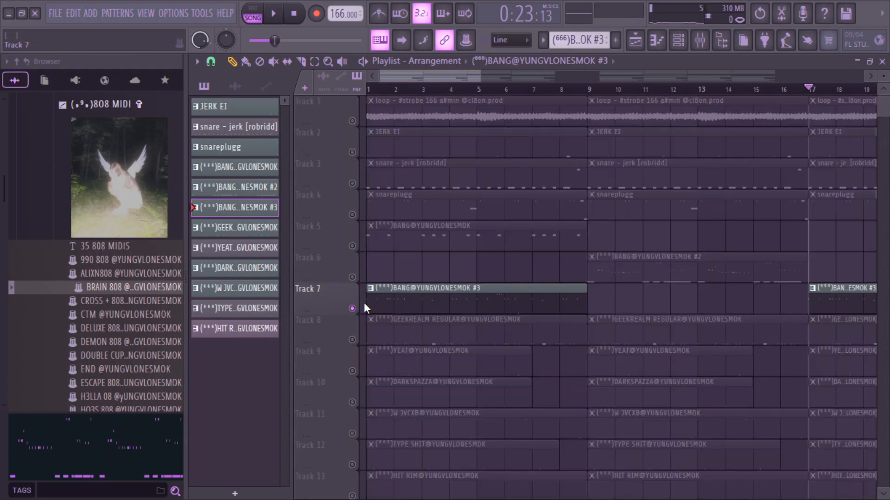
pyautogui.moveTo(373, 308); pyautogui.dragTo(445, 314)
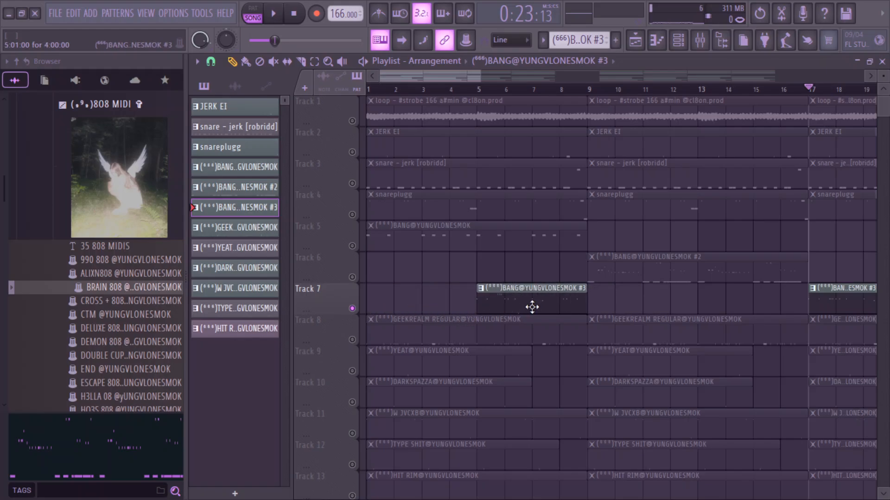
pyautogui.moveTo(532, 307); pyautogui.dragTo(352, 306)
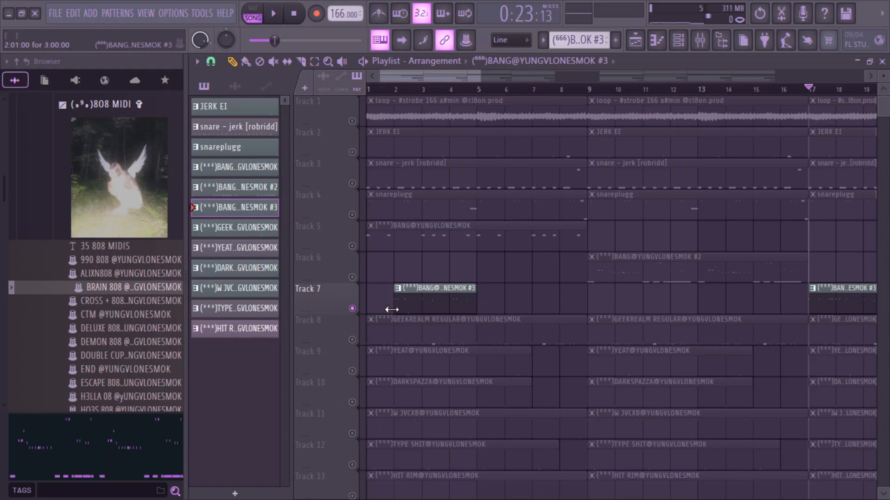
# - Start the first Track 5 BANG clip at bar 5 and play all tracks together from bar 1
pyautogui.press('space')
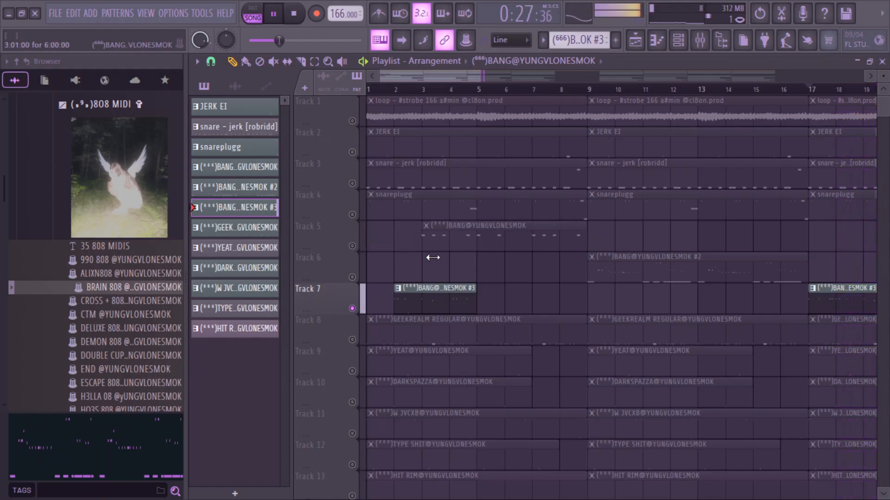
pyautogui.rightClick(353, 122)
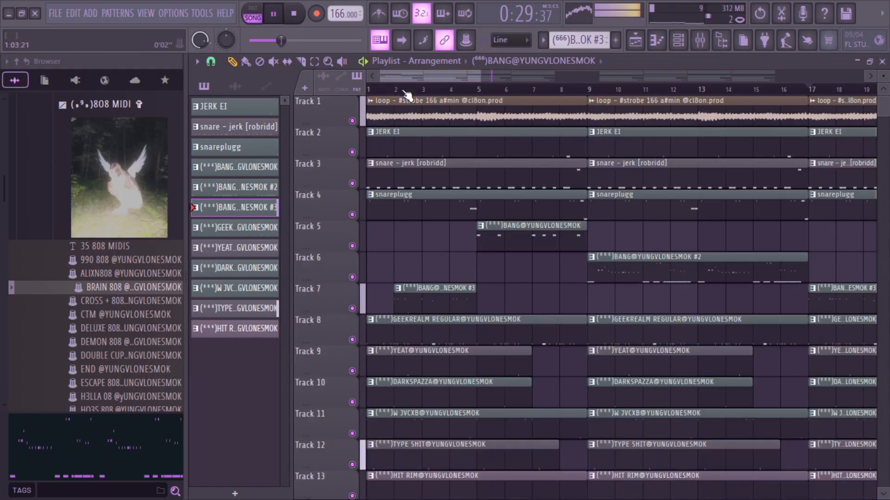
pyautogui.click(369, 90)
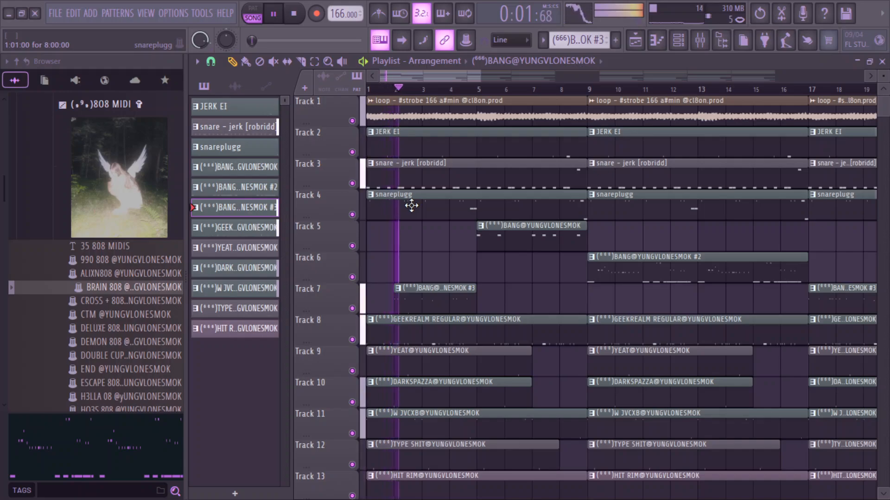
pyautogui.press('space')
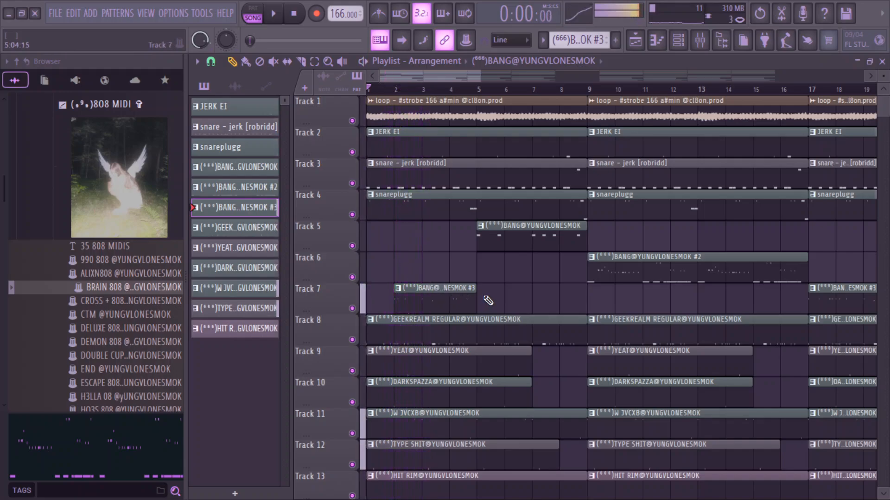
# - Make the first BANG #3 clip fill bars 1 and 2, and start the Track 5 BANG clip at bar 3
pyautogui.moveTo(475, 297); pyautogui.dragTo(315, 320)
pyautogui.press('space')
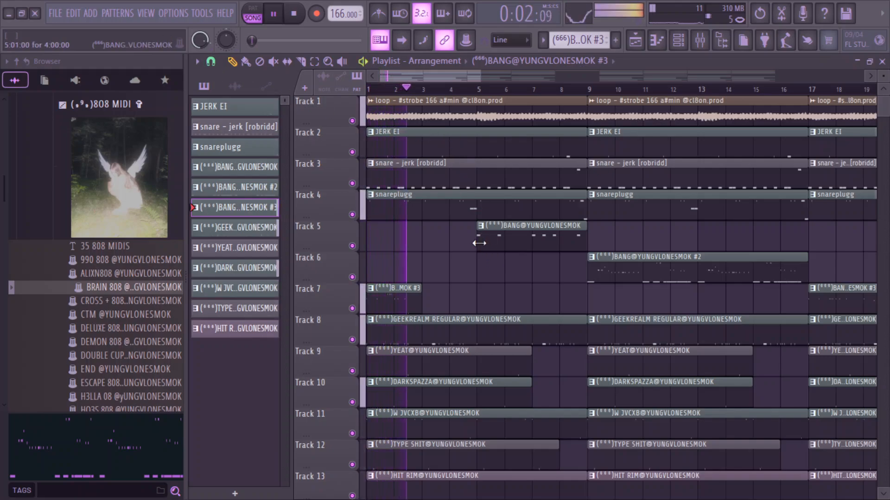
pyautogui.moveTo(478, 236); pyautogui.dragTo(423, 237)
pyautogui.press('space')
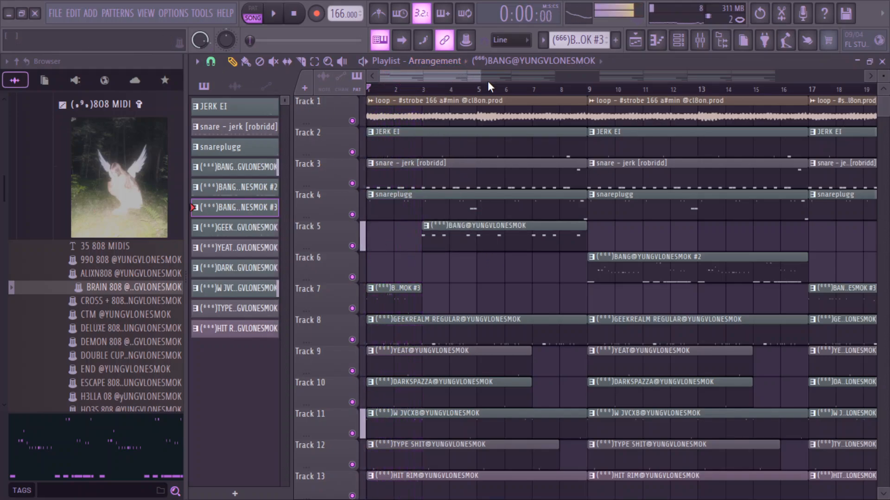
# - Copy the BANG #2 clip to bar 1 on Track 6 and shorten the copy to two bars
pyautogui.moveTo(478, 79); pyautogui.dragTo(596, 78)
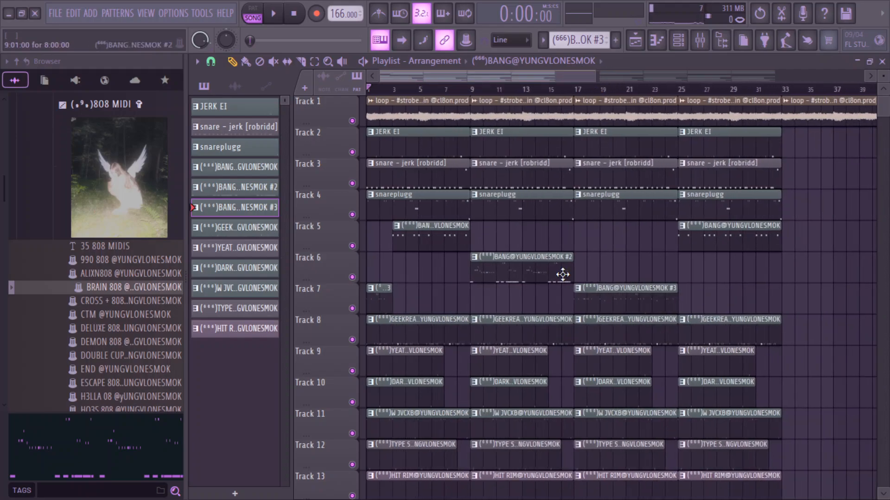
pyautogui.keyDown('shift'); pyautogui.moveTo(487, 274); pyautogui.dragTo(248, 286); pyautogui.keyUp('shift')
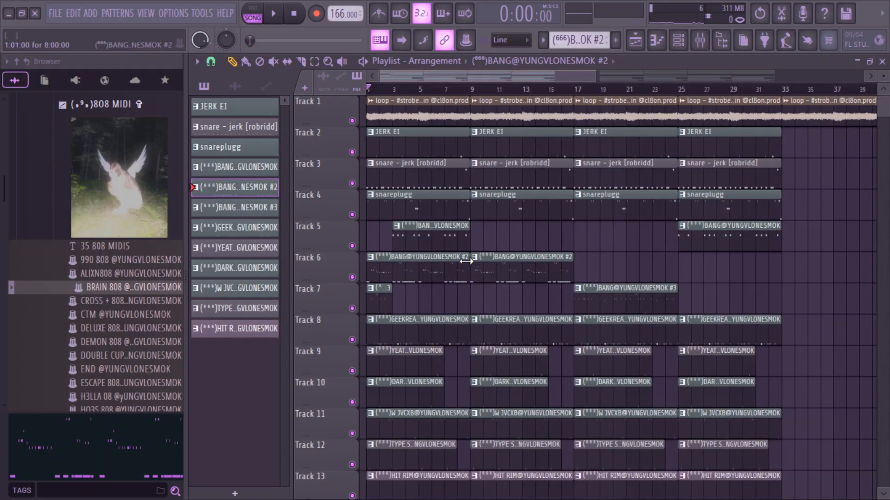
pyautogui.moveTo(466, 261); pyautogui.dragTo(398, 282)
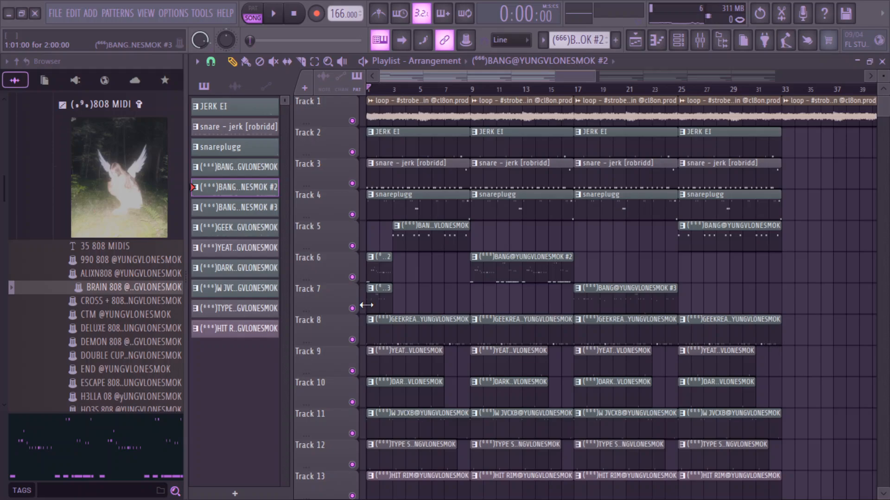
# - Start the first BANG #3 clip at bar 2, shorten BANG #2 to bar 1 only, and play the opening
pyautogui.moveTo(593, 78); pyautogui.dragTo(422, 83)
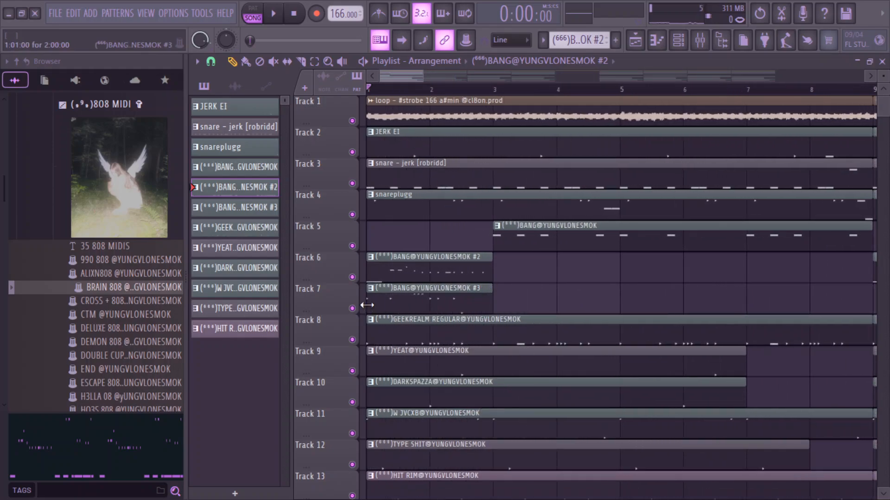
pyautogui.moveTo(368, 306); pyautogui.dragTo(404, 306)
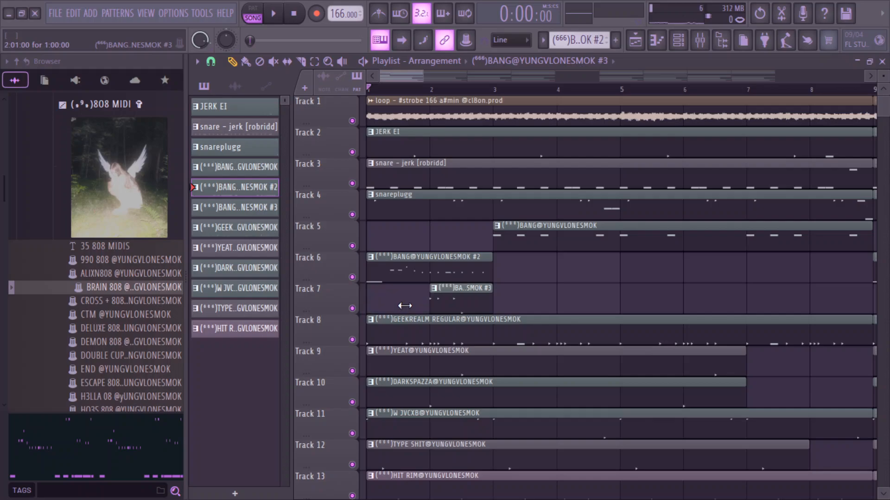
pyautogui.moveTo(487, 276); pyautogui.dragTo(430, 275)
pyautogui.press('space')
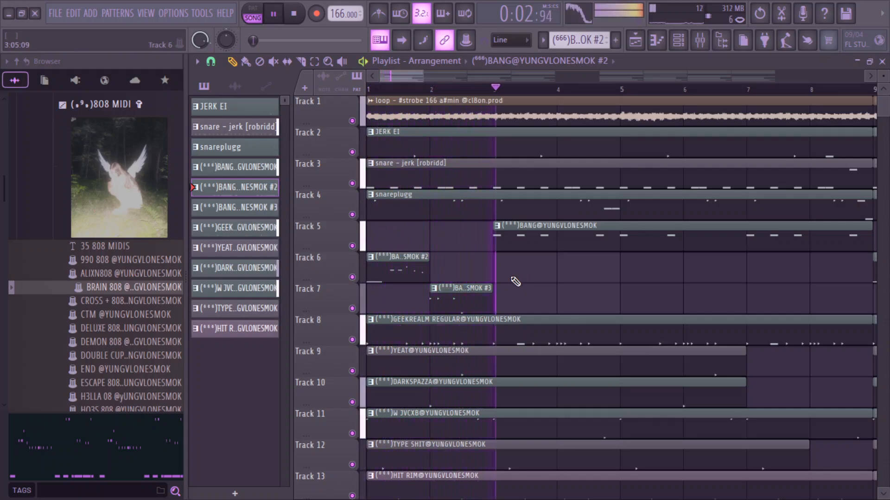
pyautogui.press('space')
# - Set the playlist snap to Beat and shift the changeover from BANG #2 to BANG #3 to the middle of bar 2
pyautogui.click(211, 61)
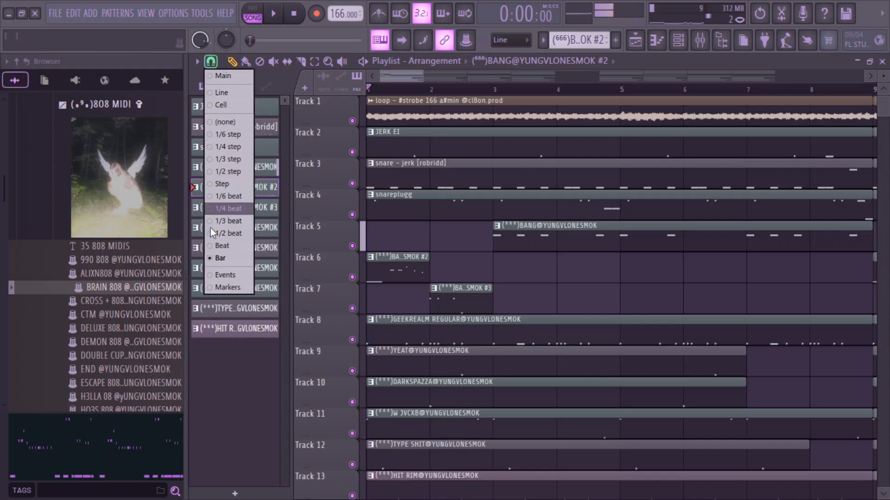
pyautogui.click(218, 245)
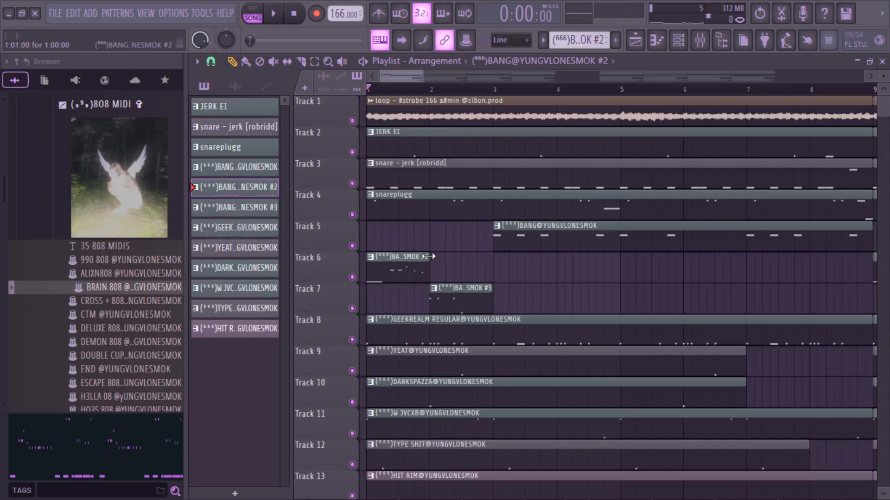
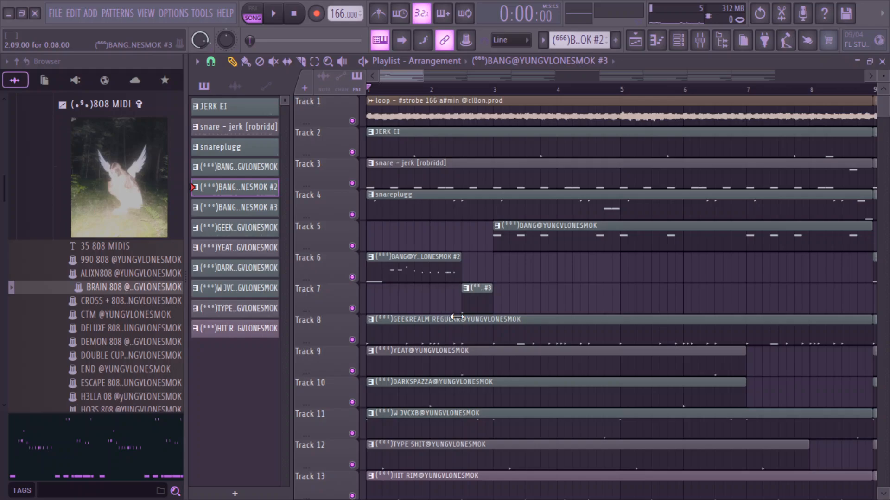
pyautogui.press('space')
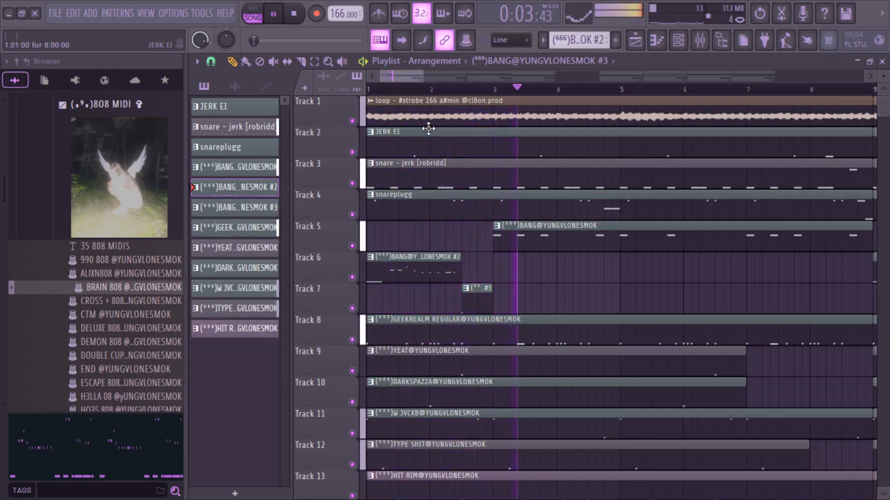
pyautogui.press('space')
# - Slice the clips on Tracks 8 to 13 at bar 3 and remove their first two bars
pyautogui.scroll(-2, 496, 280)
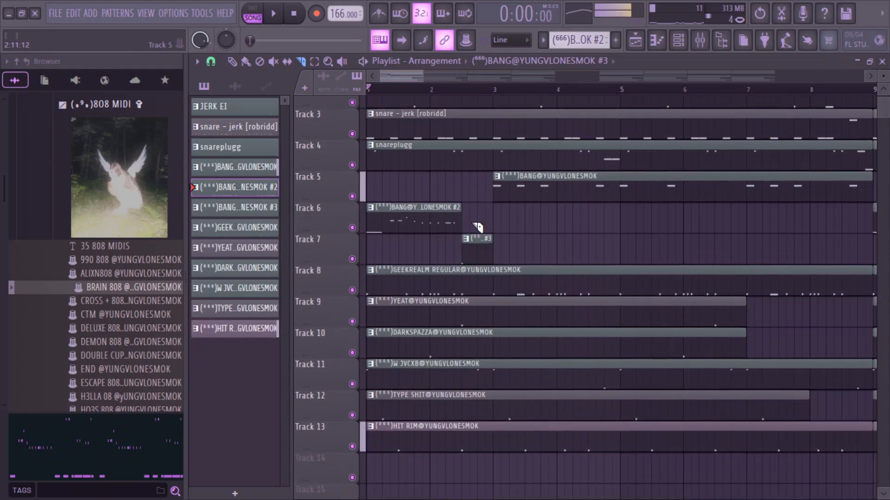
pyautogui.moveTo(494, 457); pyautogui.dragTo(503, 480)
pyautogui.press('space')
pyautogui.scroll(1, 513, 438)
pyautogui.scroll(9, 520, 431)
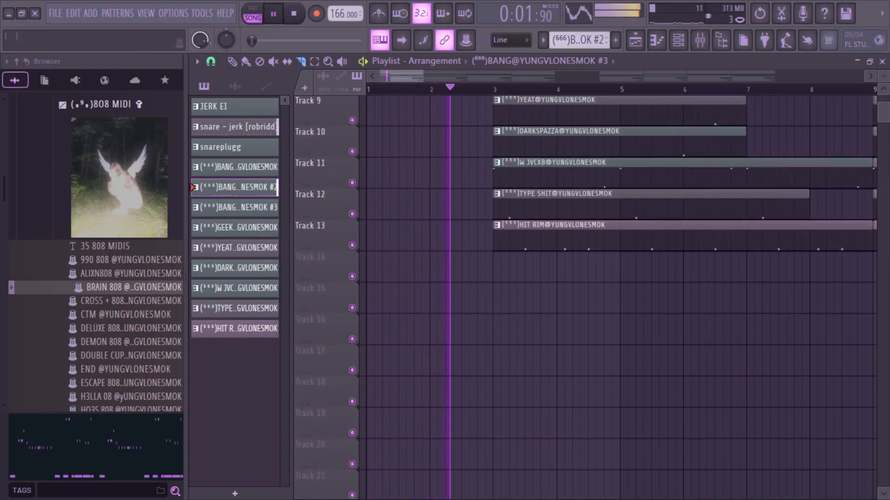
pyautogui.press('space')
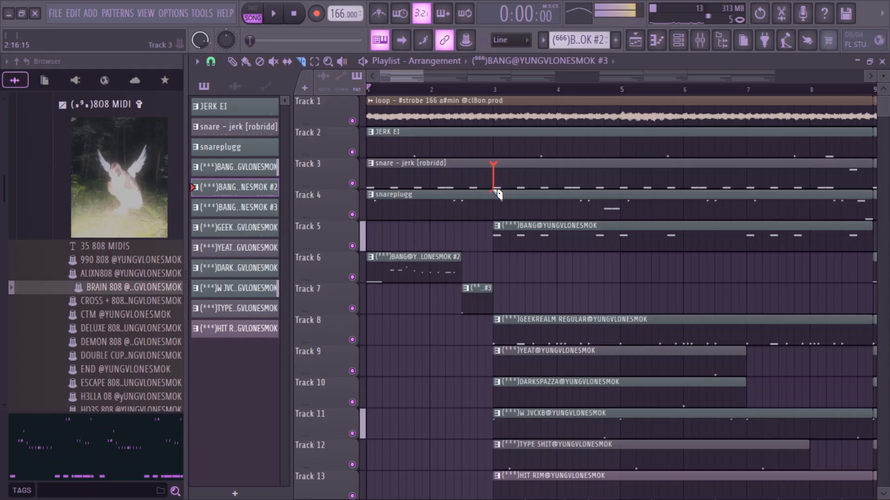
# - Slice off the clip openings so BANG #2 starts one beat into bar 1, JERK EI mid-bar 2, snareplugg just before bar 3, and the snare at bar 3
pyautogui.moveTo(494, 190); pyautogui.dragTo(494, 190)
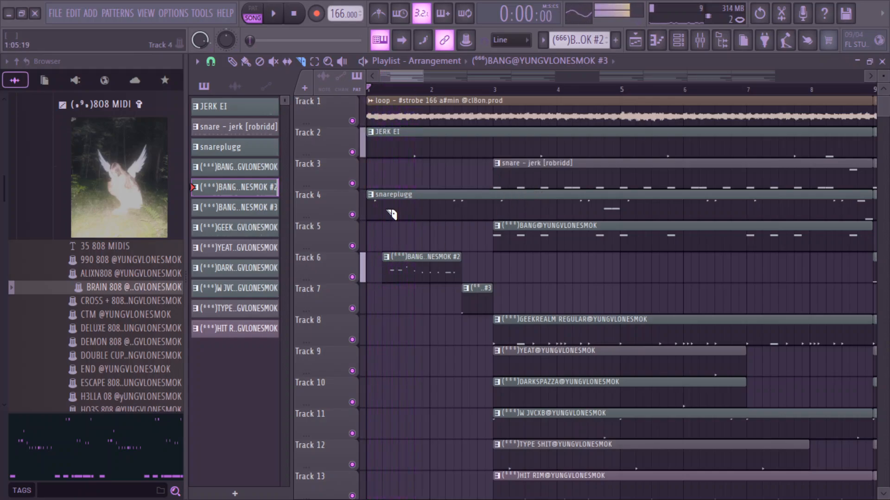
pyautogui.moveTo(408, 245); pyautogui.dragTo(409, 244)
pyautogui.press('space')
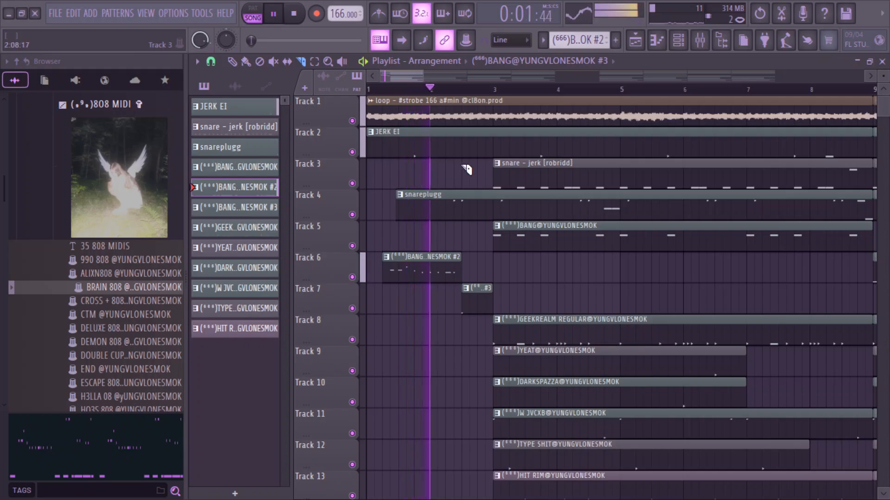
pyautogui.moveTo(462, 139); pyautogui.dragTo(462, 139)
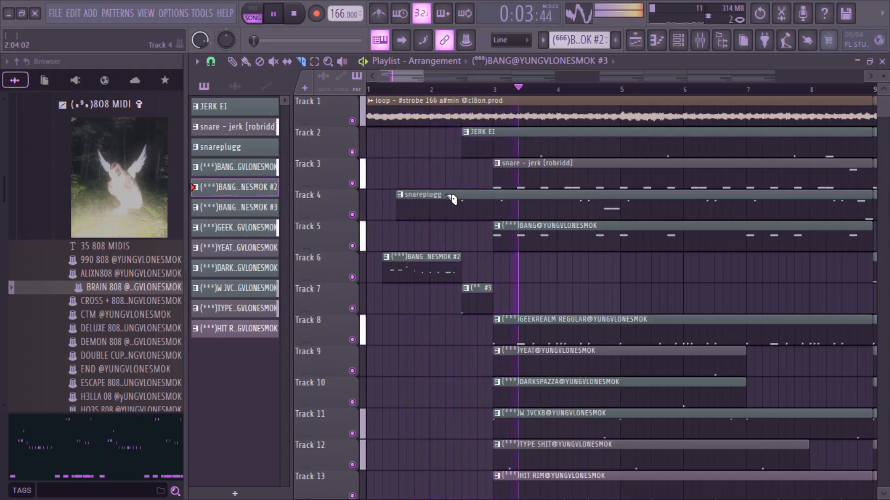
pyautogui.moveTo(483, 188); pyautogui.dragTo(491, 243)
pyautogui.moveTo(454, 321); pyautogui.dragTo(480, 297)
pyautogui.press('Delete')
pyautogui.hotkey('ctrl', 'z')
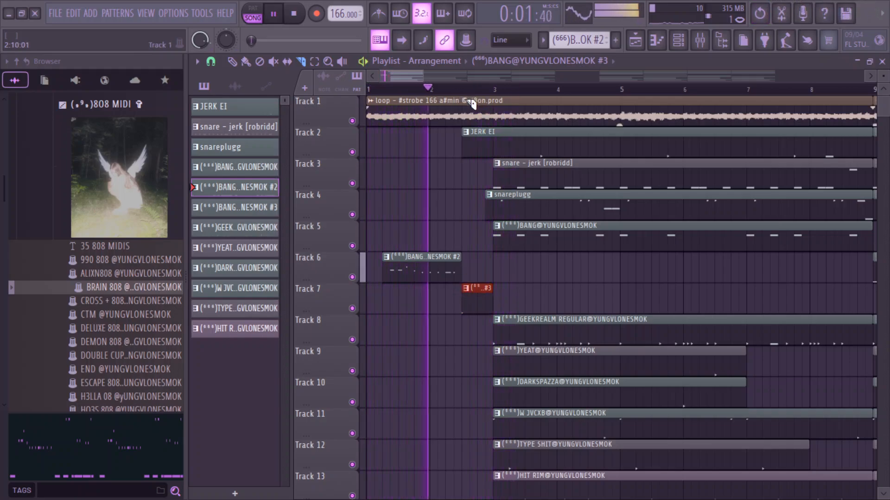
# - Slice the Track 1 loop at the middle of bar 2 and at bar 3, and replay the intro
pyautogui.moveTo(466, 102)
pyautogui.mouseDown()
pyautogui.moveTo(465, 124)
pyautogui.moveTo(497, 123)
pyautogui.moveTo(445, 138)
pyautogui.mouseUp()
pyautogui.press('space')
pyautogui.press('space')
pyautogui.click(233, 62)
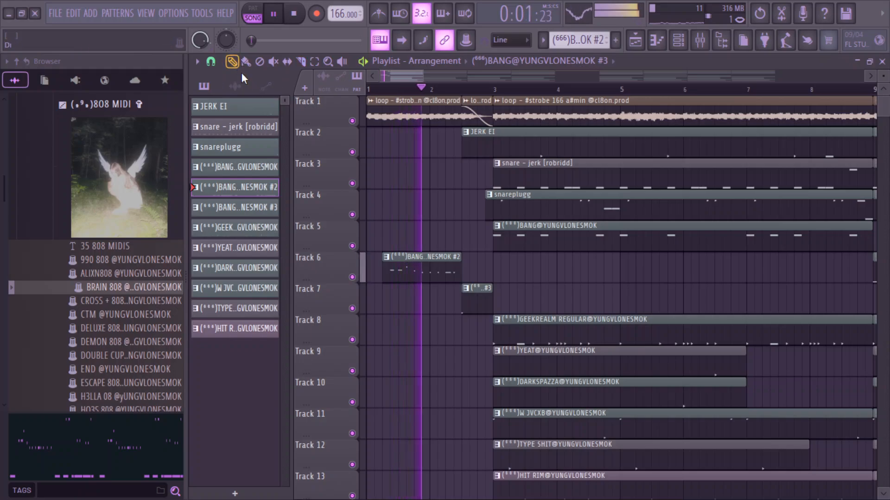
# - Extend the opening BANG #2 clip on Track 6 back to the start of bar 1 and replay the intro
pyautogui.moveTo(398, 259); pyautogui.dragTo(351, 264)
pyautogui.press('space')
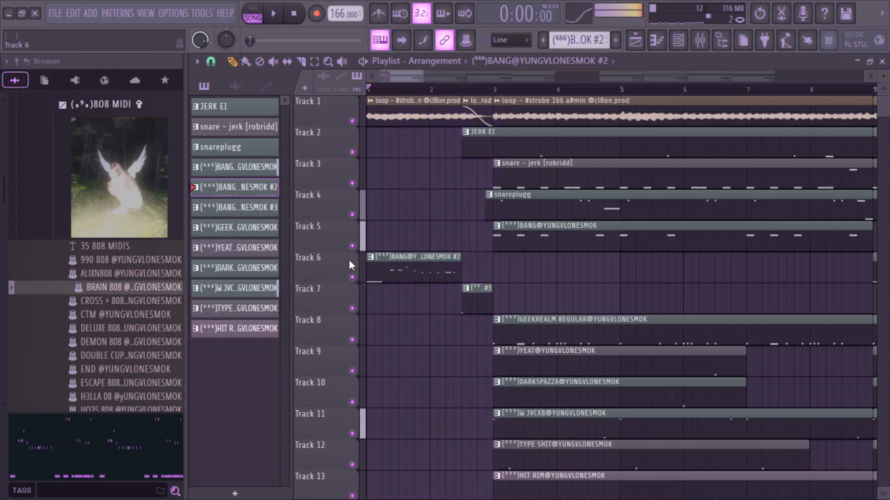
pyautogui.press('space')
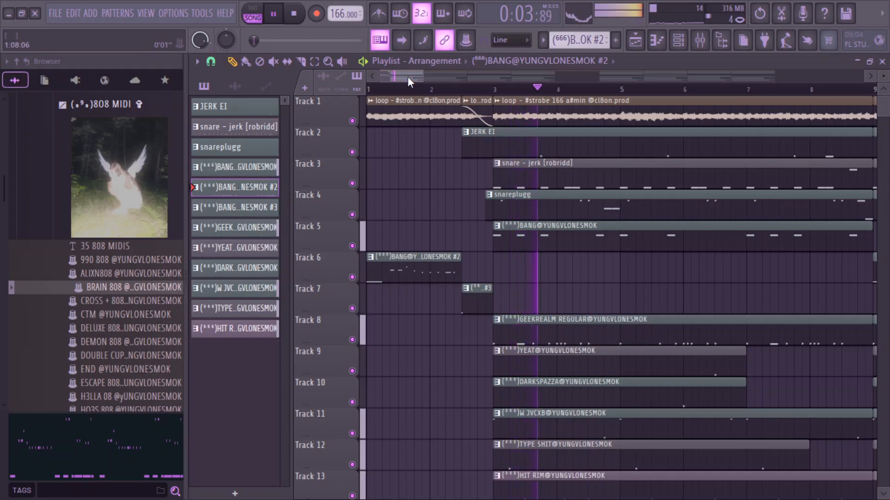
# - Set the playlist snap to Bar and extend the final loop clip on Track 1 to bar 77
pyautogui.scroll(-8, 408, 77)
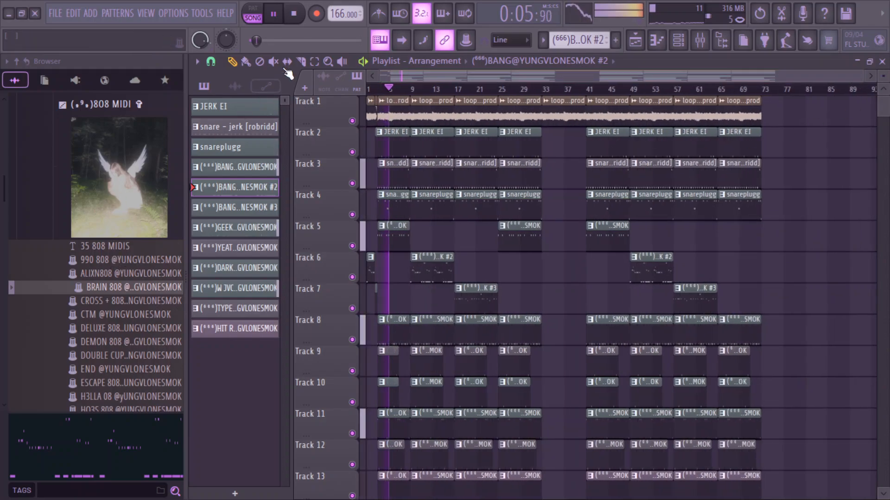
pyautogui.click(210, 61)
pyautogui.click(245, 258)
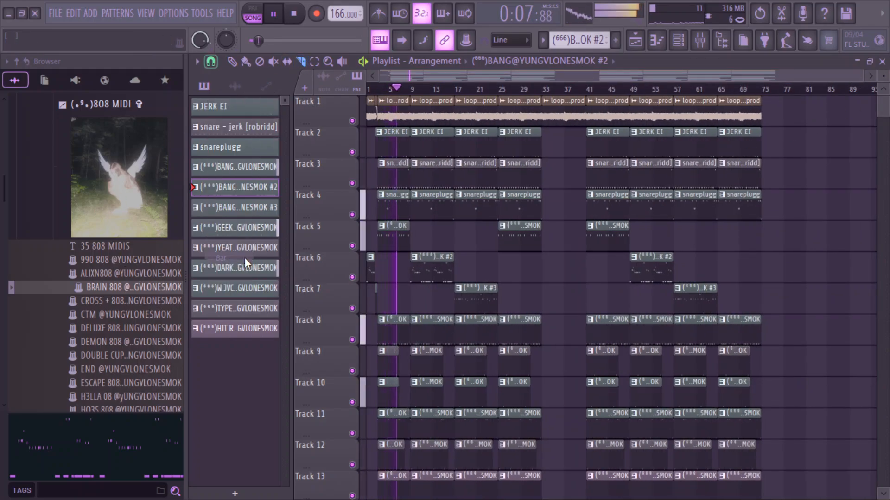
pyautogui.moveTo(883, 76)
pyautogui.mouseDown()
pyautogui.moveTo(884, 93)
pyautogui.moveTo(883, 83)
pyautogui.mouseUp()
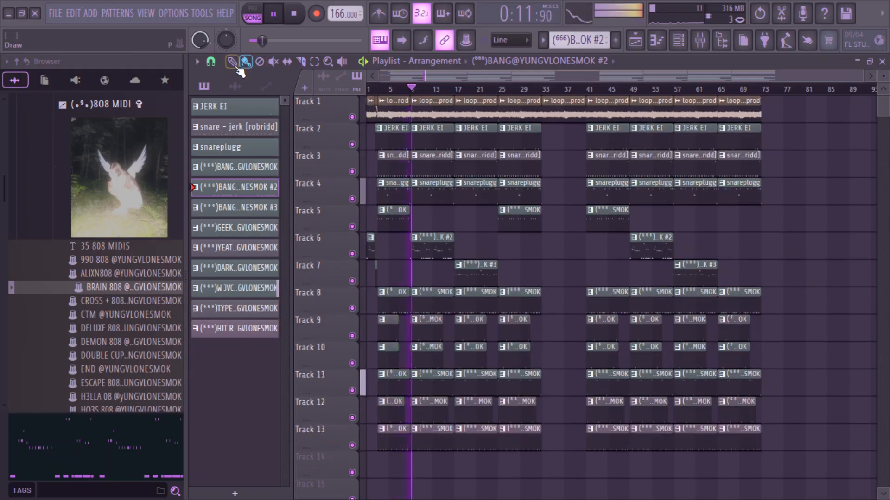
pyautogui.moveTo(761, 118); pyautogui.dragTo(783, 144)
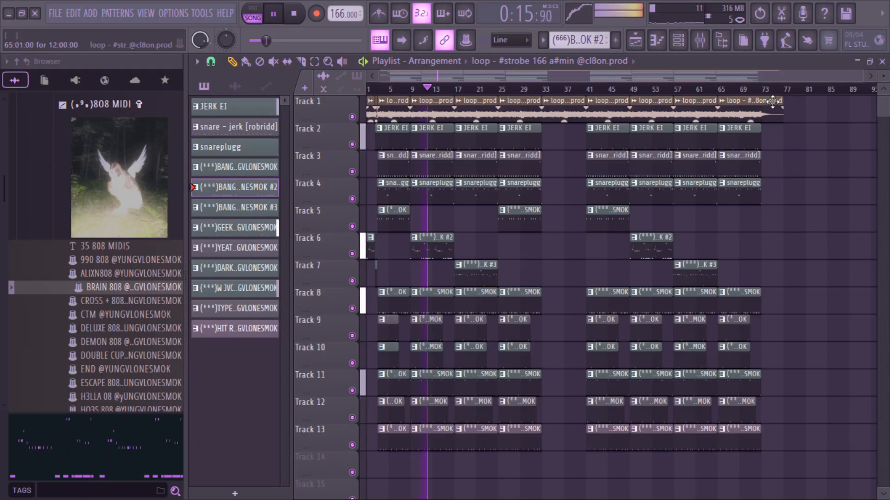
# - Create an automation clip for the mix level of Fruity Parametric EQ 2 on the loop's mixer track
pyautogui.moveTo(864, 80); pyautogui.dragTo(721, 71)
pyautogui.click(700, 46)
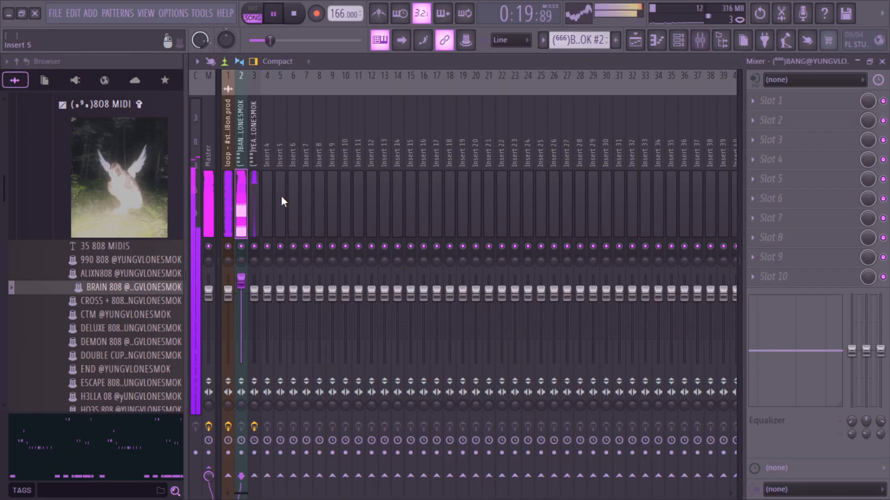
pyautogui.click(226, 209)
pyautogui.rightClick(868, 218)
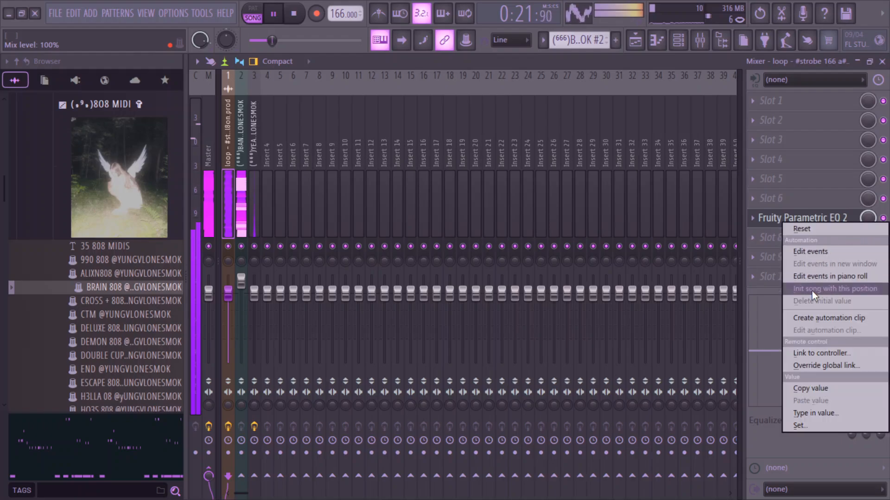
pyautogui.click(792, 318)
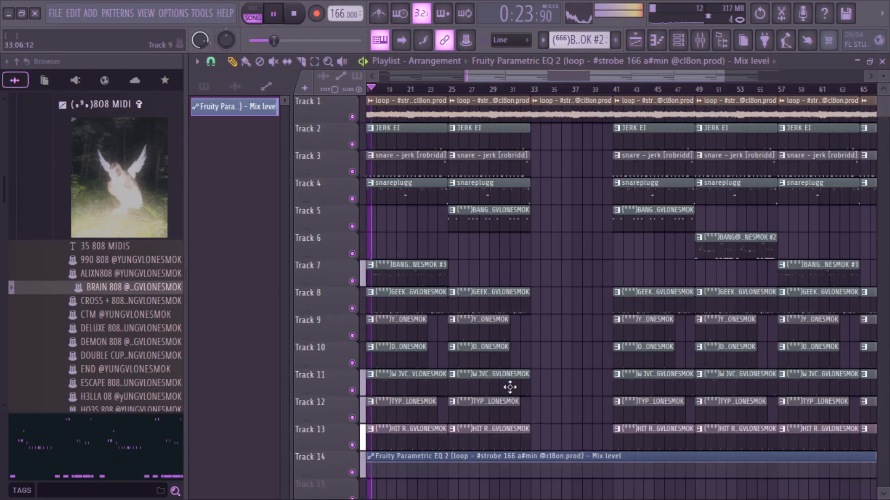
# - Shape the EQ mix level automation to curve down to minimum from bar 33 and jump back up at bar 41
pyautogui.rightClick(532, 462)
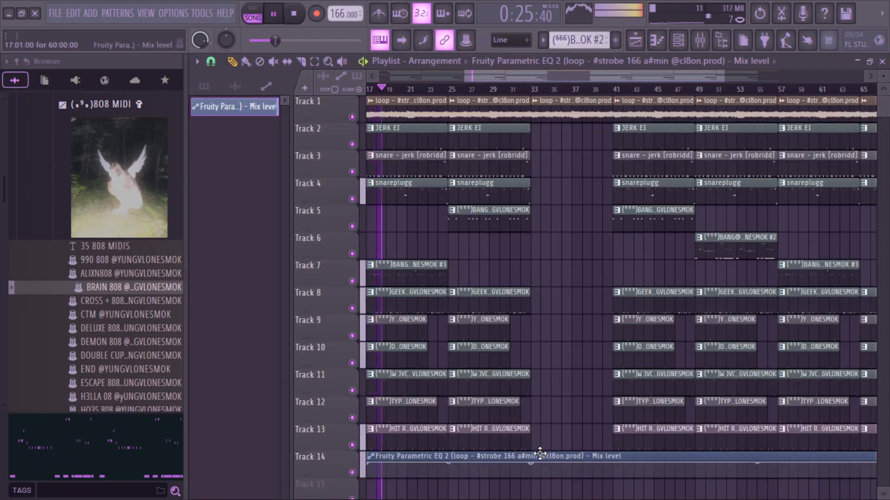
pyautogui.rightClick(604, 463)
pyautogui.moveTo(611, 457)
pyautogui.mouseDown()
pyautogui.moveTo(622, 479)
pyautogui.moveTo(616, 470)
pyautogui.moveTo(616, 484)
pyautogui.moveTo(616, 457)
pyautogui.moveTo(606, 453)
pyautogui.mouseUp()
pyautogui.rightClick(615, 473)
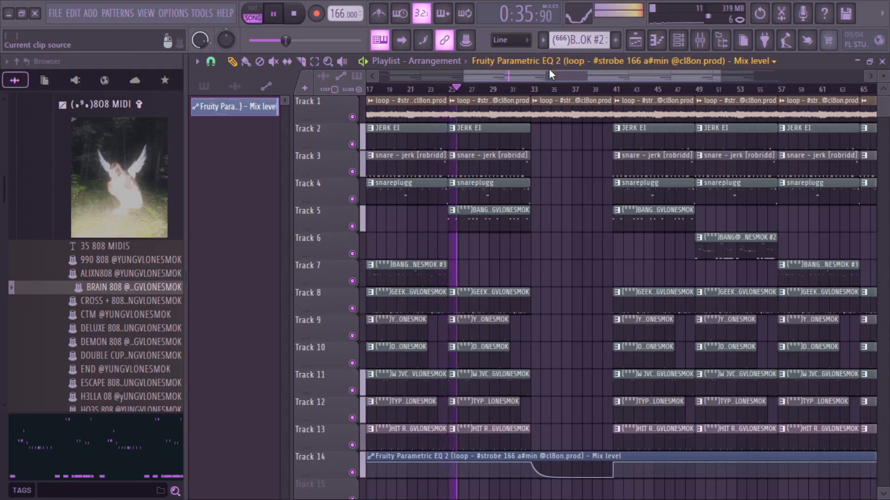
# - Add a curved drop to minimum from bar 73 in the EQ mix automation and trim the clip to the loop's end
pyautogui.moveTo(550, 74); pyautogui.dragTo(746, 142)
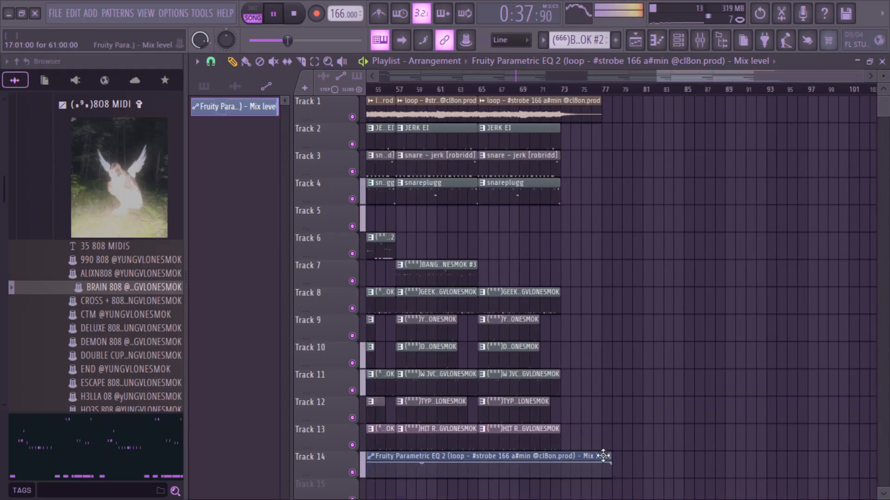
pyautogui.moveTo(611, 464); pyautogui.dragTo(620, 491)
pyautogui.rightClick(564, 474)
pyautogui.moveTo(565, 474); pyautogui.dragTo(567, 449)
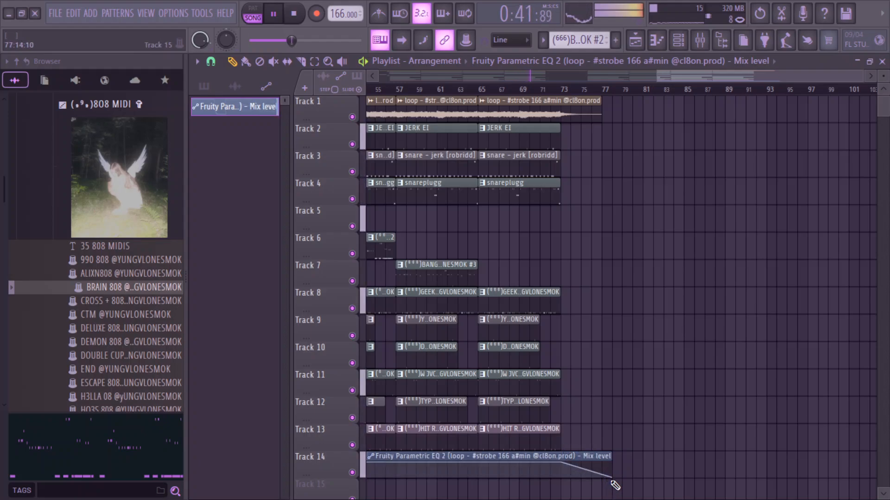
pyautogui.moveTo(610, 479); pyautogui.dragTo(581, 477)
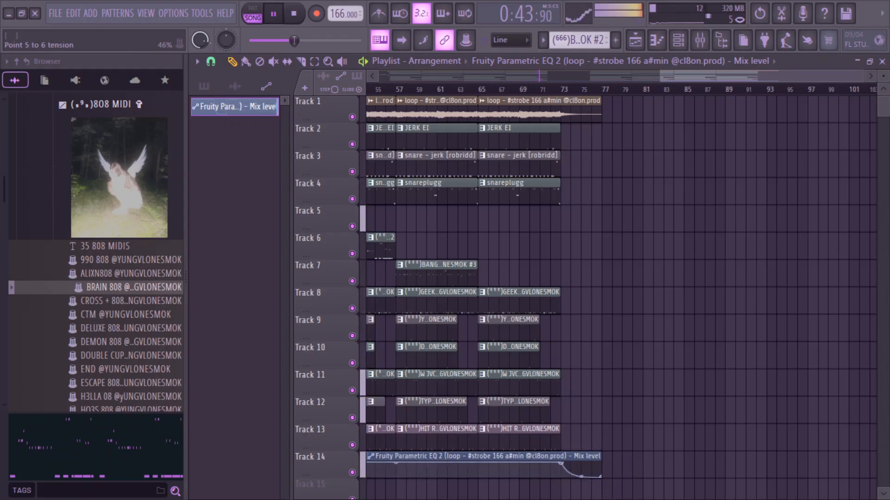
pyautogui.moveTo(716, 77); pyautogui.dragTo(651, 234)
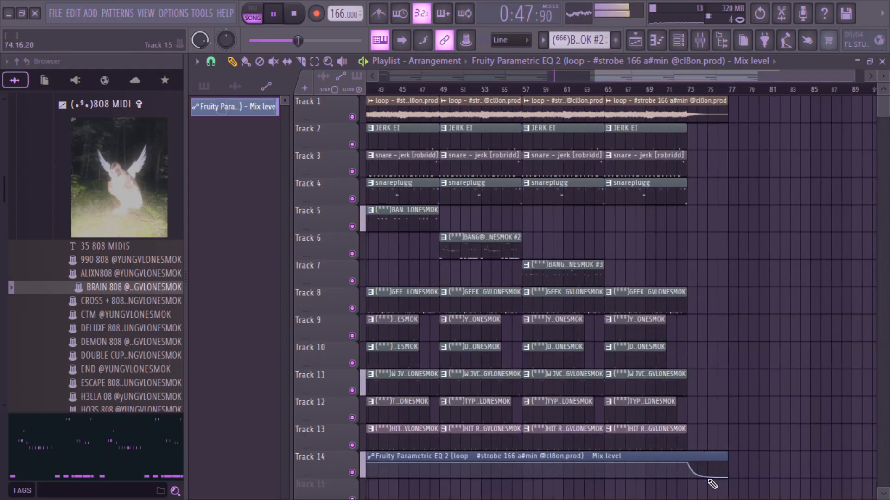
# - Switch to OBS Studio to check the running recording, and minimize it again
pyautogui.press('super')
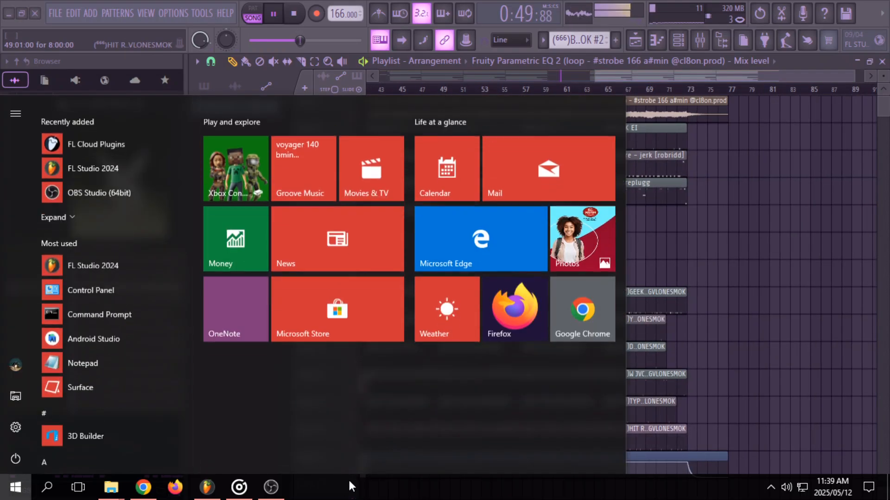
pyautogui.click(273, 488)
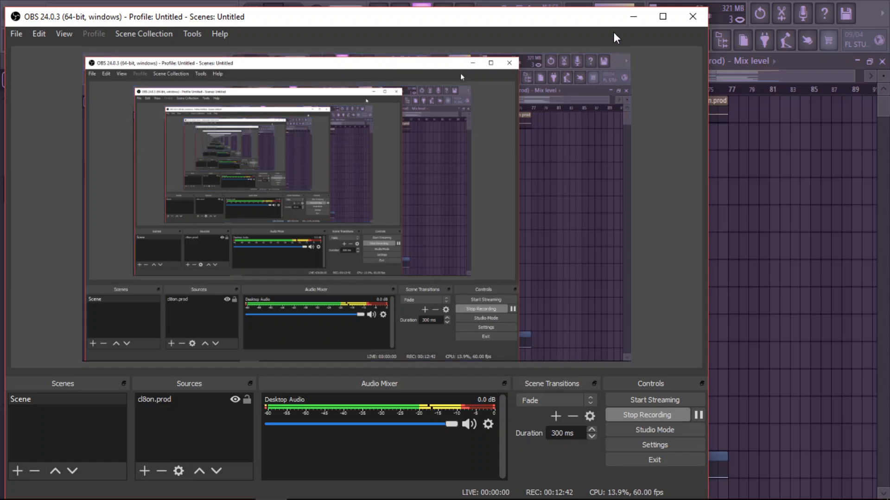
pyautogui.press('super')
pyautogui.click(634, 17)
pyautogui.click(634, 16)
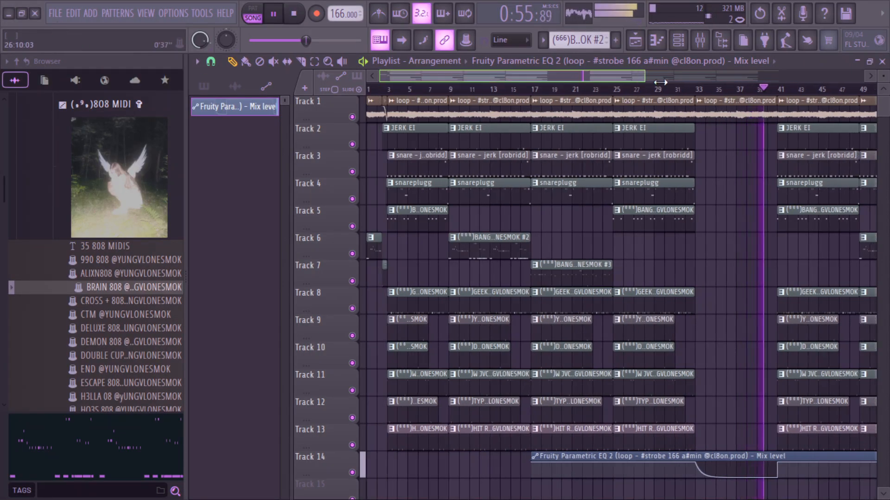
# - Look over the whole arrangement and browse the drum kit from the 808 MIDI folder to the OH and SNARE RIM folders
pyautogui.moveTo(660, 82); pyautogui.dragTo(783, 75)
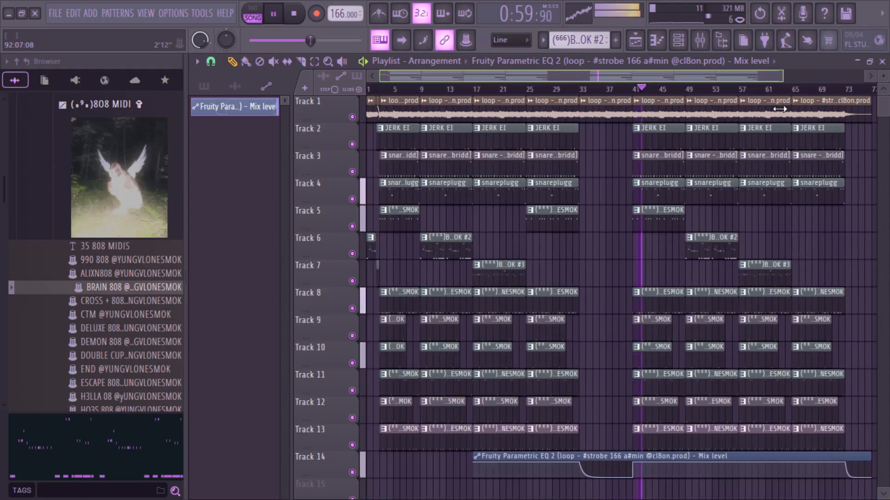
pyautogui.moveTo(779, 109); pyautogui.dragTo(775, 111)
pyautogui.click(134, 191)
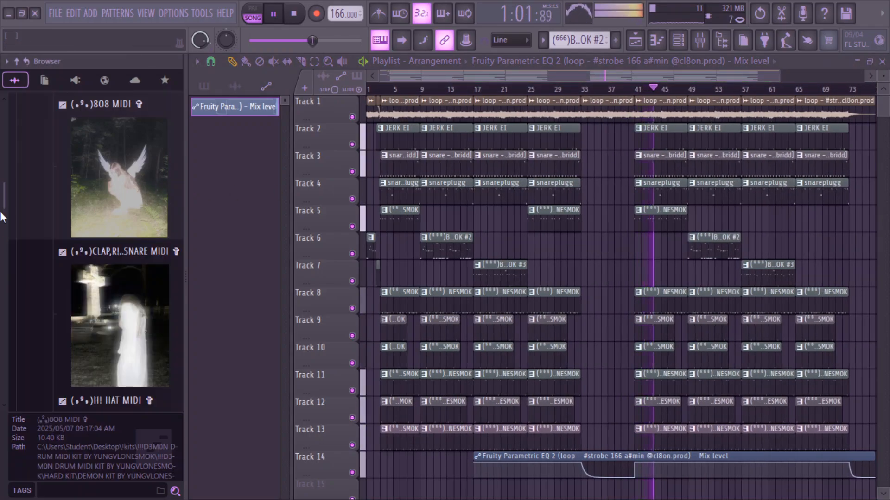
pyautogui.moveTo(2, 205); pyautogui.dragTo(5, 266)
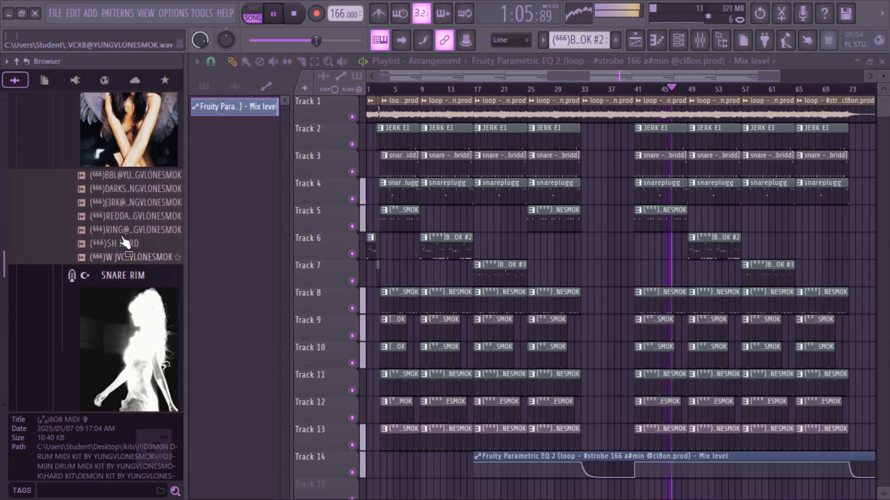
# - Open the channel rack and filter it to the Unsorted channels
pyautogui.click(699, 40)
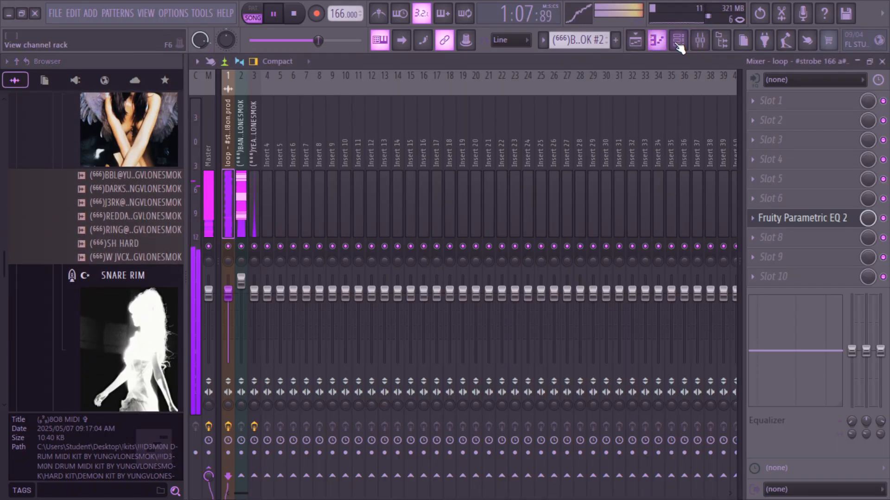
pyautogui.click(678, 42)
pyautogui.click(278, 60)
pyautogui.click(259, 118)
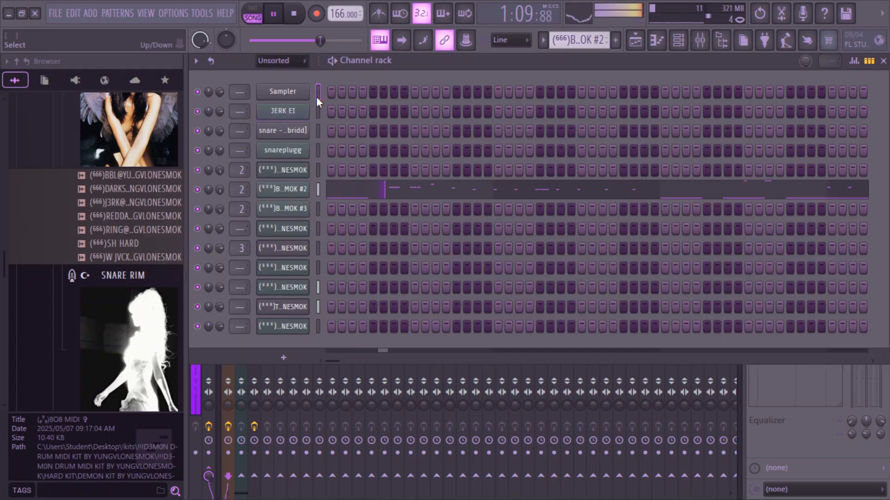
# - Select JERK EI, both snares and the remaining unrouted percussion channels, and route them to mixer tracks 4 to 11
pyautogui.moveTo(317, 150); pyautogui.dragTo(319, 131)
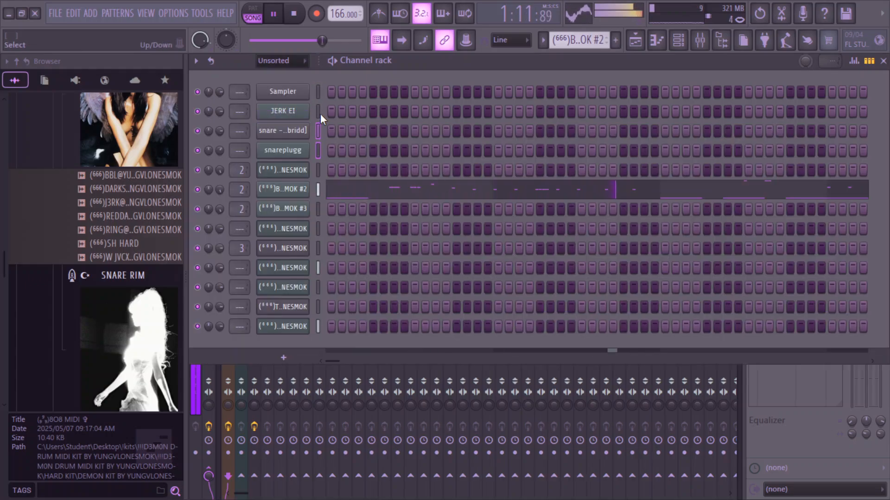
pyautogui.keyDown('ctrl'); pyautogui.click(318, 228); pyautogui.keyUp('ctrl')
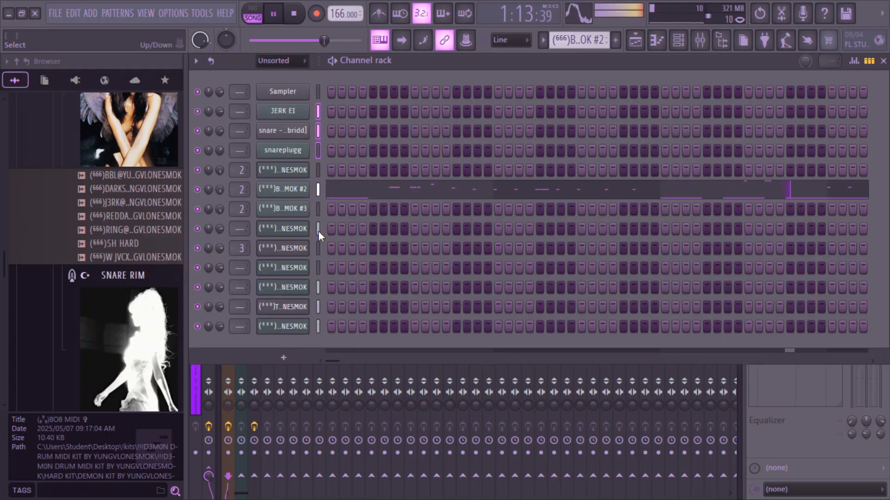
pyautogui.keyDown('ctrl'); pyautogui.click(317, 268); pyautogui.keyUp('ctrl')
pyautogui.keyDown('ctrl'); pyautogui.click(319, 287); pyautogui.keyUp('ctrl')
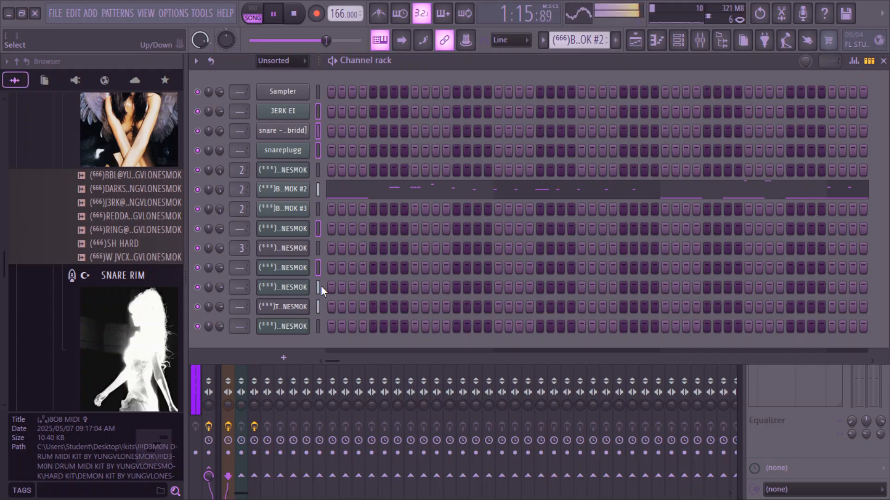
pyautogui.keyDown('ctrl'); pyautogui.click(318, 307); pyautogui.keyUp('ctrl')
pyautogui.keyDown('ctrl'); pyautogui.click(318, 324); pyautogui.keyUp('ctrl')
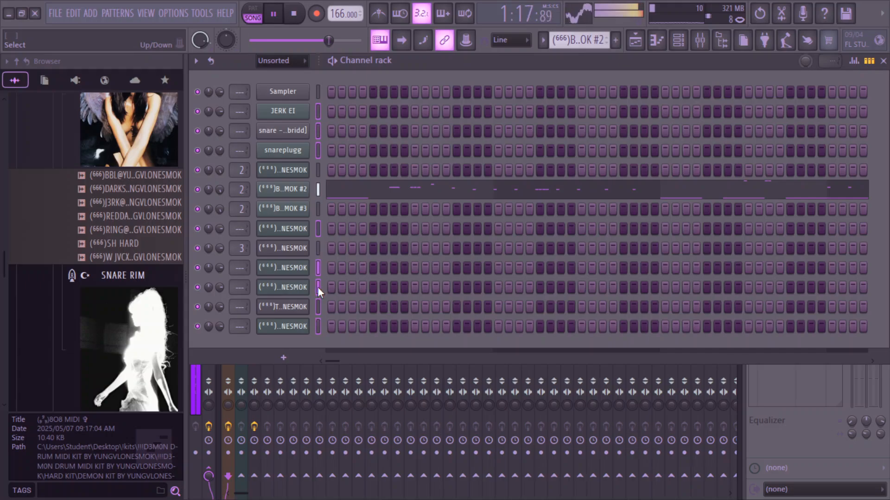
pyautogui.hotkey('ctrl', 'l')
pyautogui.press('F9')
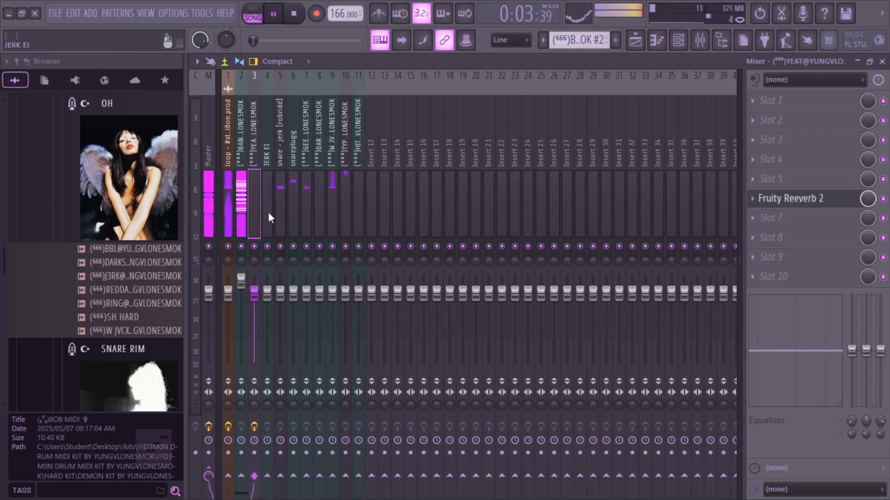
# - Raise the mixer volumes of the jerk snare, snareplugg and GEEKREALM tracks, and bring W JVCXB to about 119%
pyautogui.click(280, 222)
pyautogui.moveTo(280, 293); pyautogui.dragTo(306, 277)
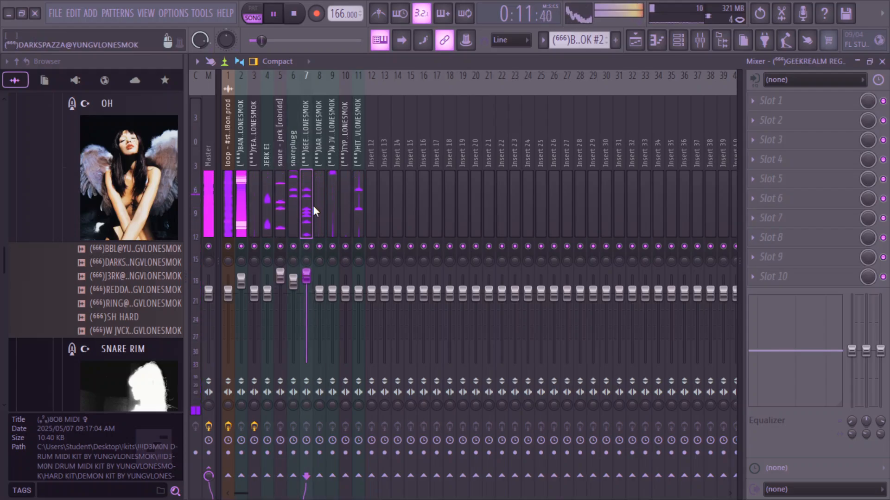
pyautogui.click(319, 218)
pyautogui.click(332, 231)
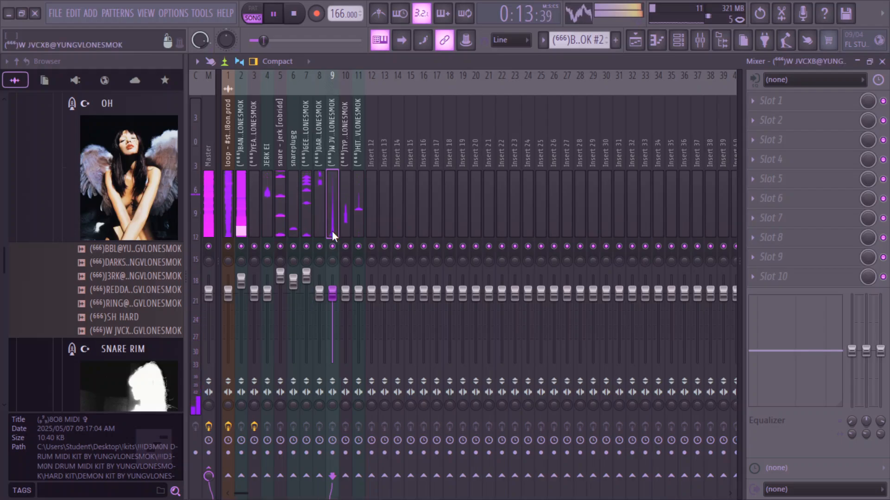
pyautogui.scroll(1, 339, 292)
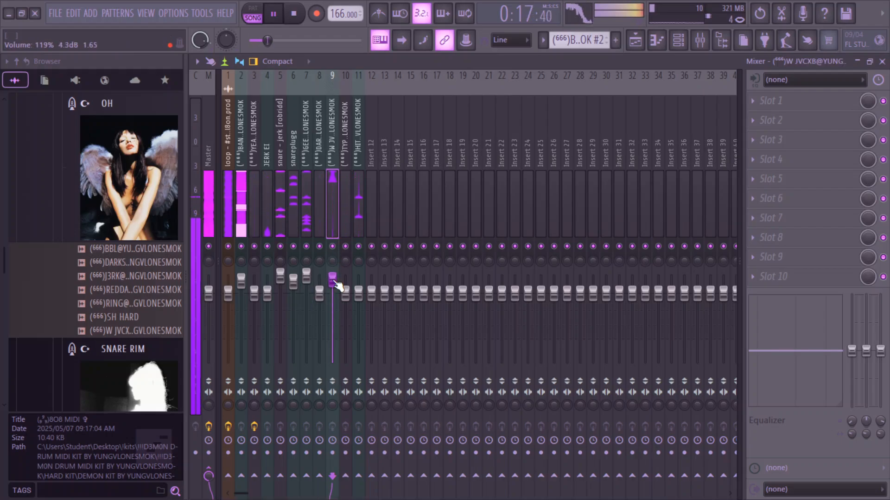
pyautogui.click(349, 213)
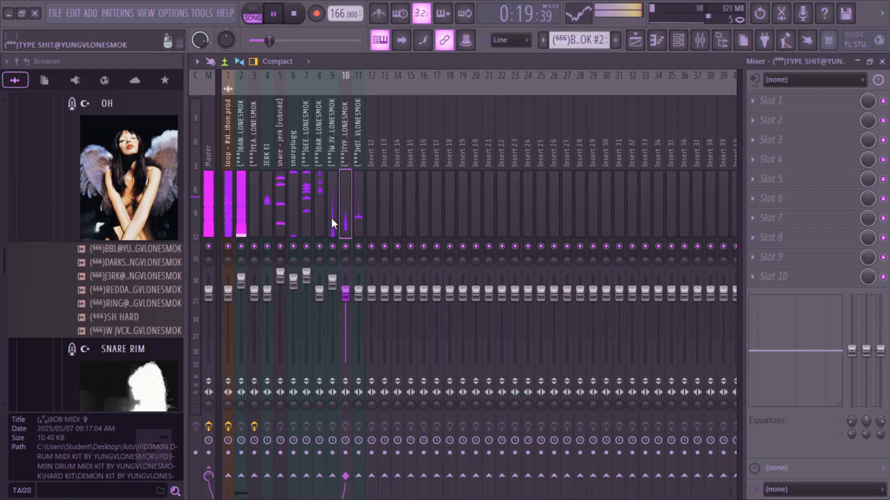
# - Load Fruity Reeverb 2 into slot 5 of the JERK EI mixer track and return to the playlist
pyautogui.click(267, 218)
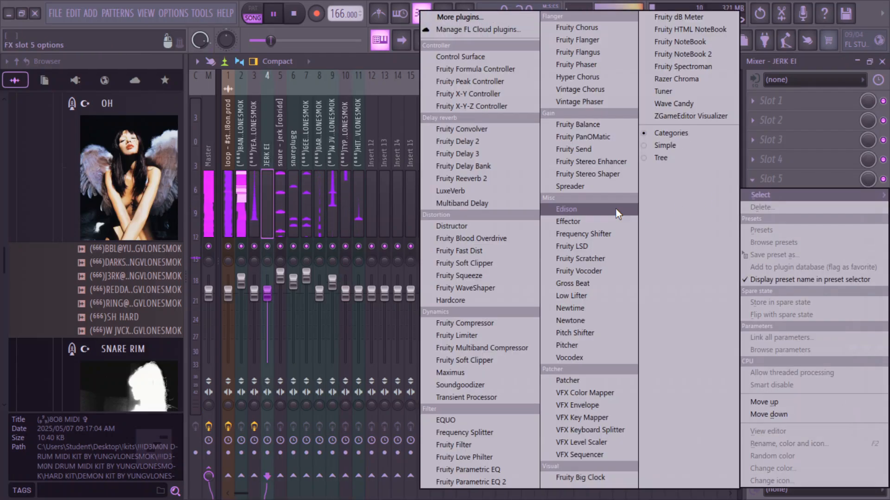
pyautogui.click(496, 176)
pyautogui.click(656, 40)
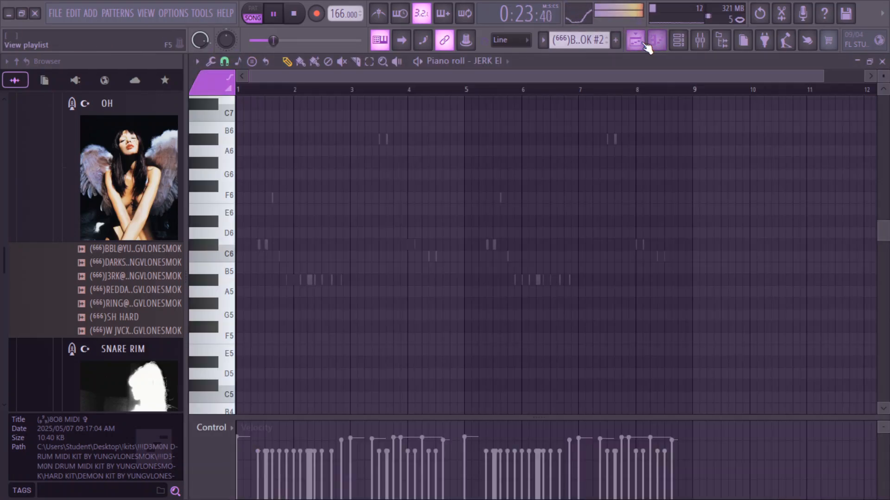
pyautogui.click(635, 39)
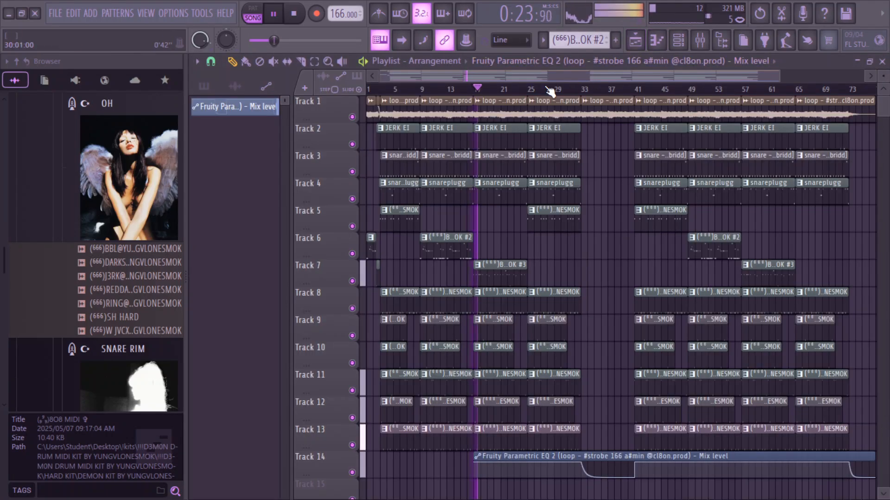
# - Play the song from bar 3 and delete the JERK EI clips at bars 9, 25, 49 and 65 on Track 2
pyautogui.click(381, 89)
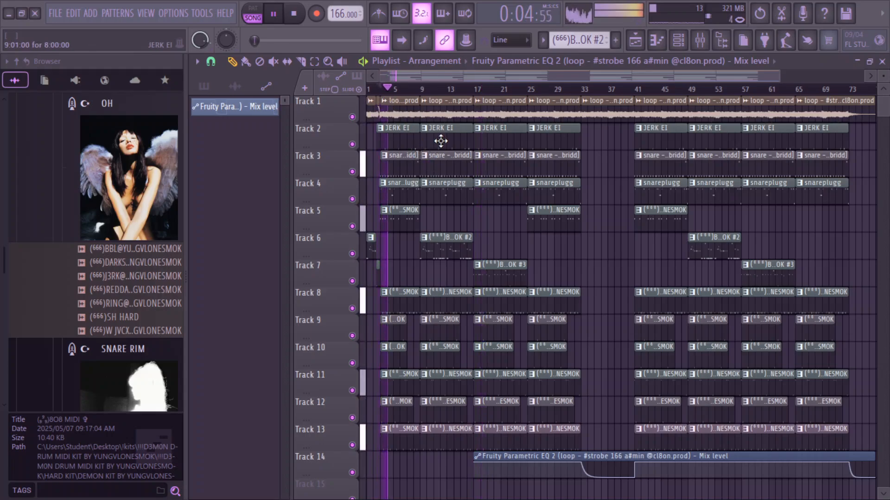
pyautogui.rightClick(454, 147)
pyautogui.rightClick(551, 139)
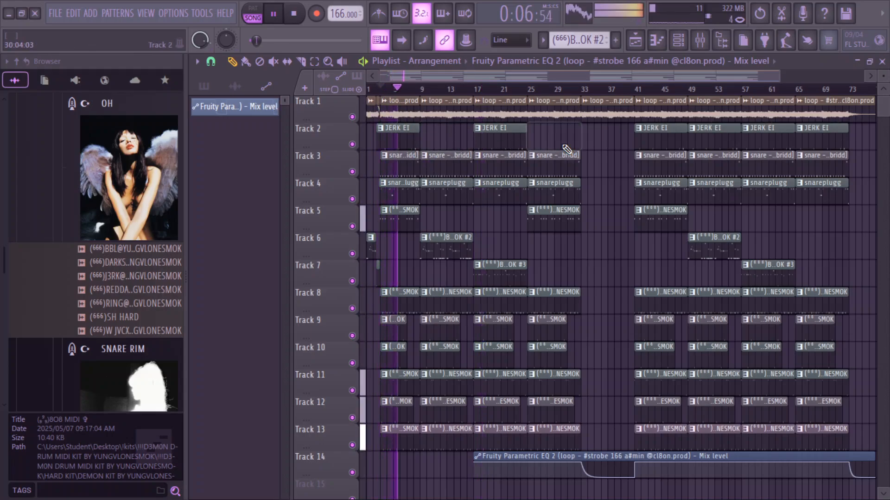
pyautogui.rightClick(715, 139)
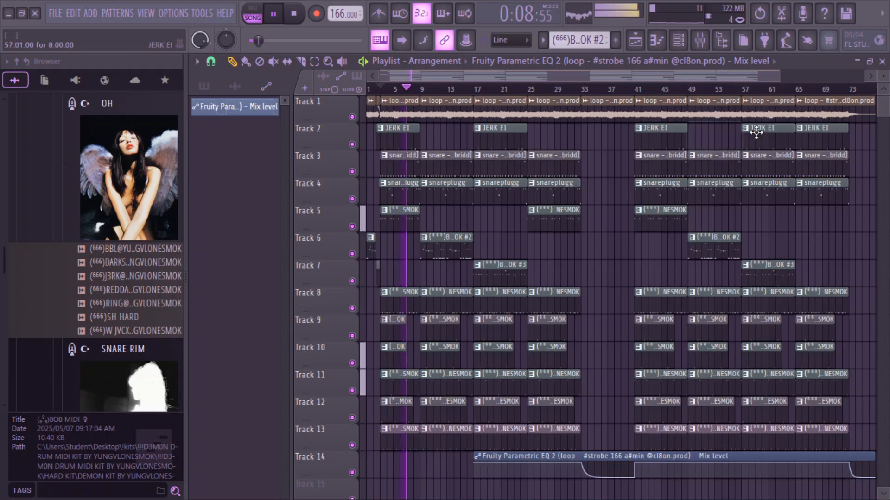
pyautogui.rightClick(811, 135)
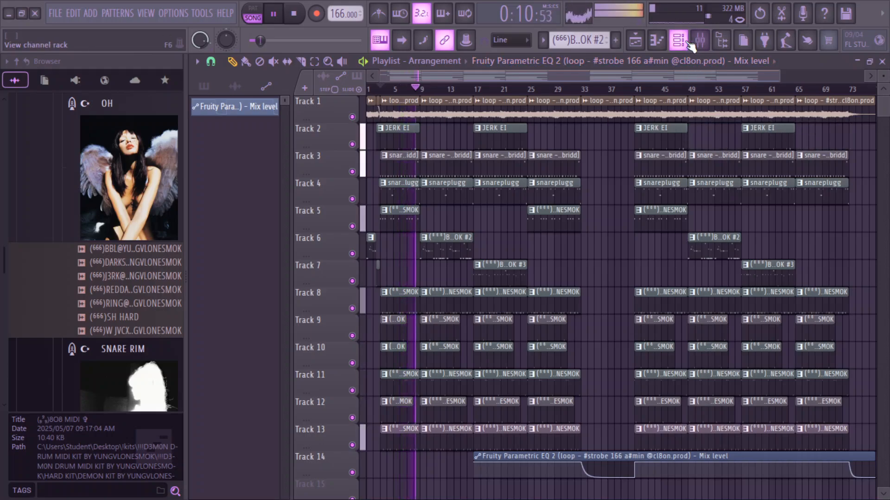
# - Raise the DARKSPAZZA mixer track's volume to about 123%
pyautogui.click(721, 41)
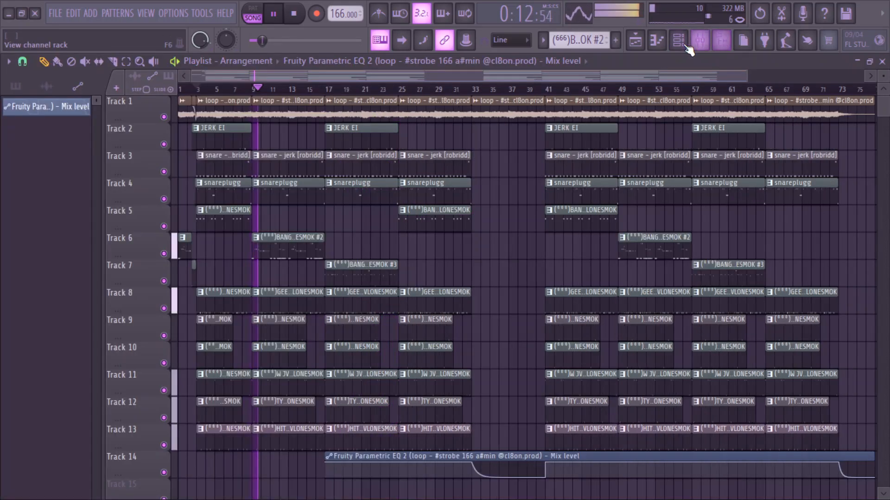
pyautogui.click(721, 40)
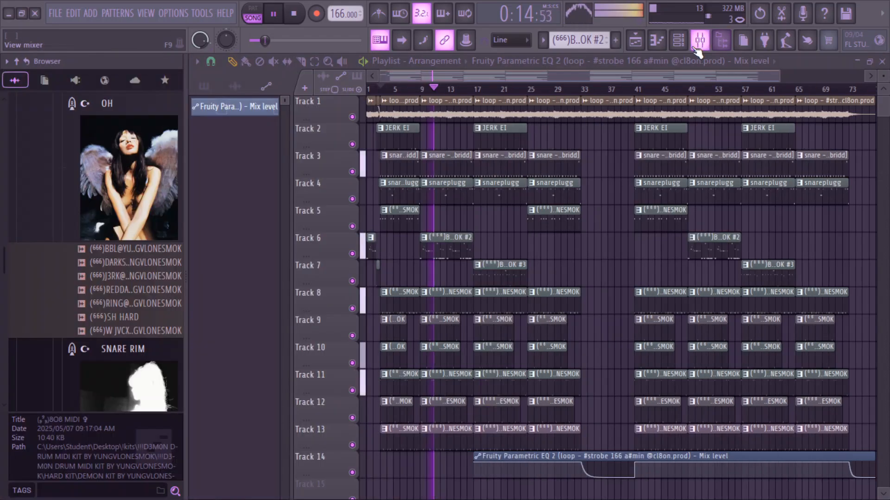
pyautogui.click(679, 42)
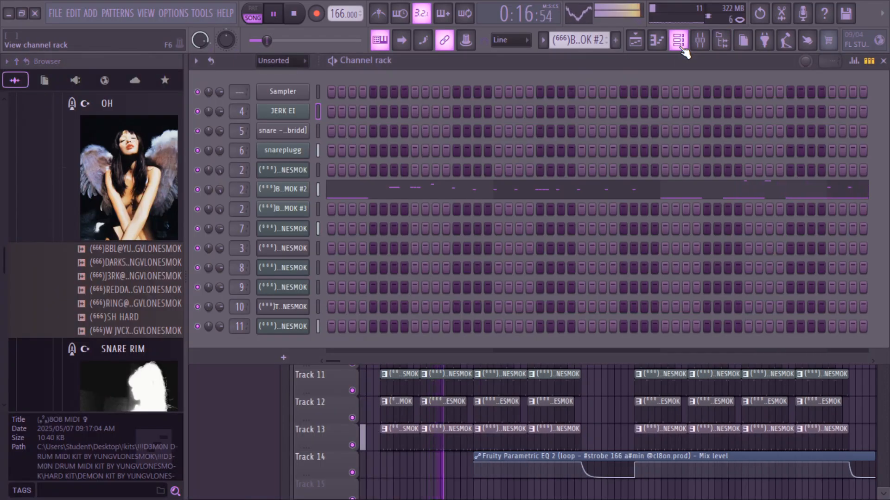
pyautogui.click(715, 41)
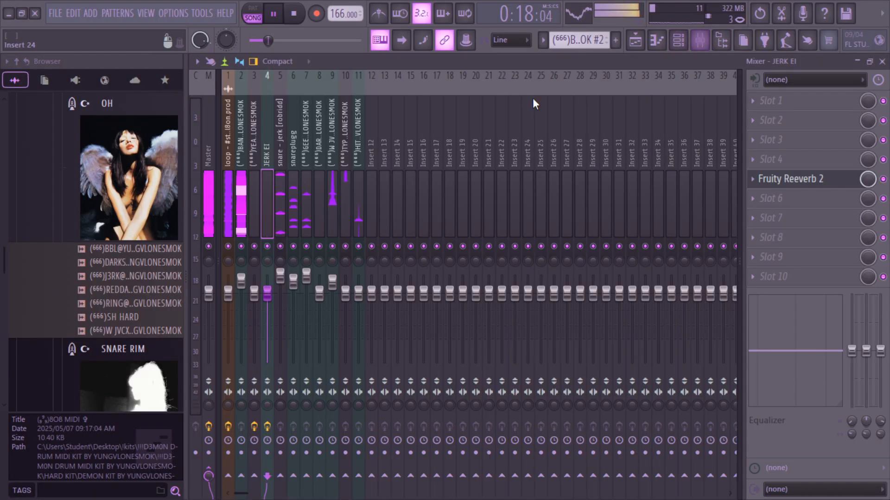
pyautogui.click(307, 209)
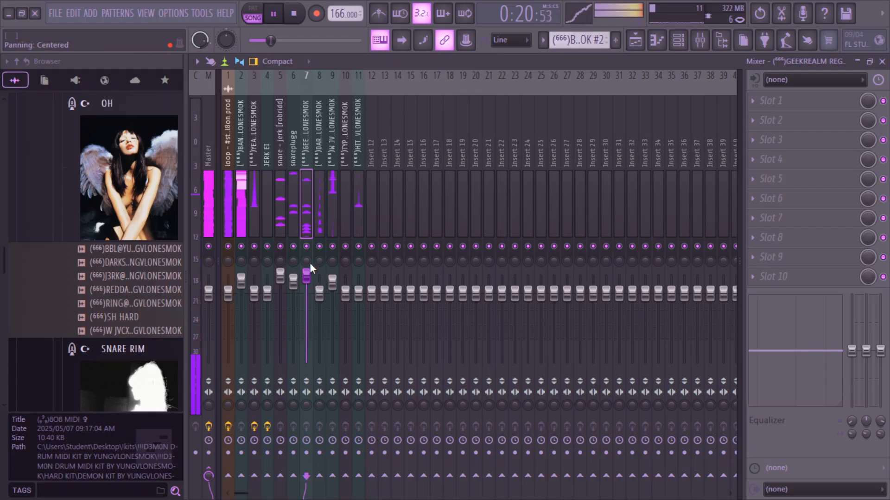
pyautogui.click(322, 219)
pyautogui.moveTo(325, 299); pyautogui.dragTo(322, 290)
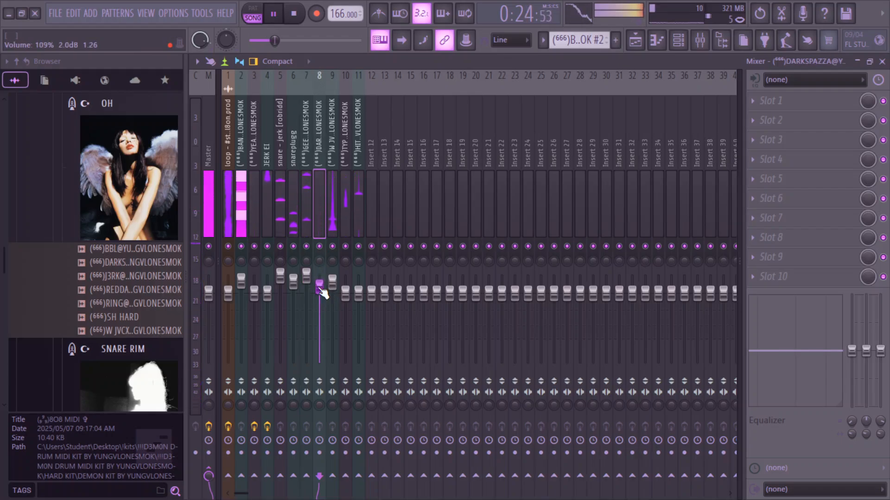
pyautogui.moveTo(323, 293); pyautogui.dragTo(324, 283)
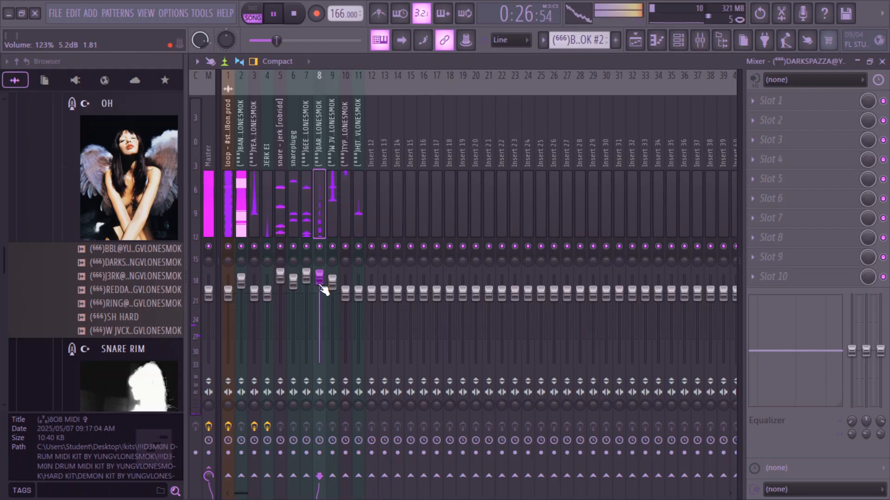
# - Hide the browser and close the mixer and piano roll windows so that the playlist is in view
pyautogui.click(635, 40)
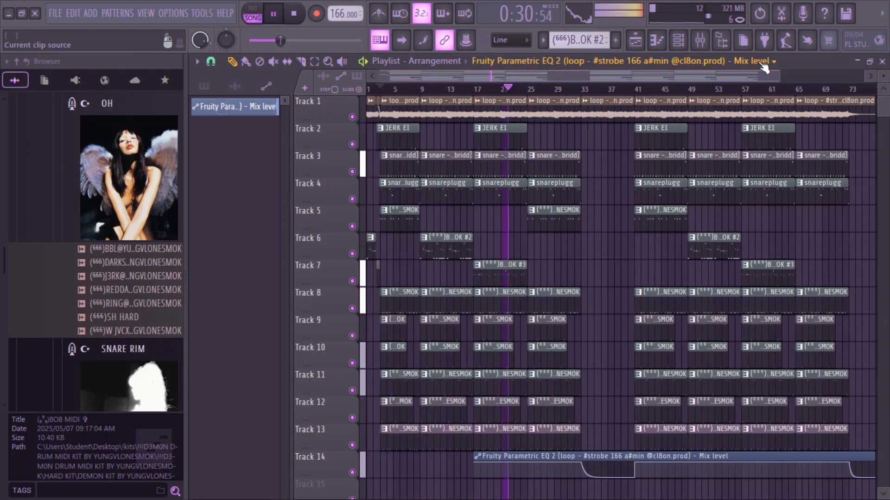
pyautogui.click(721, 41)
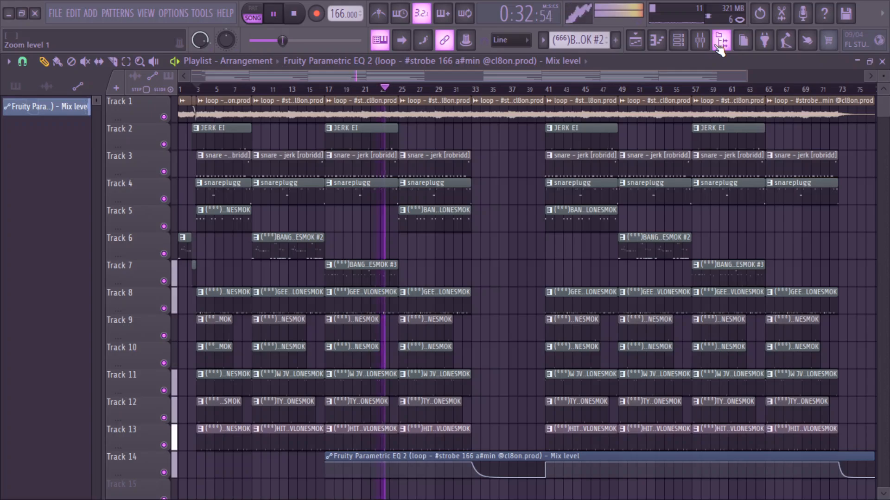
pyautogui.doubleClick(679, 60)
pyautogui.click(884, 63)
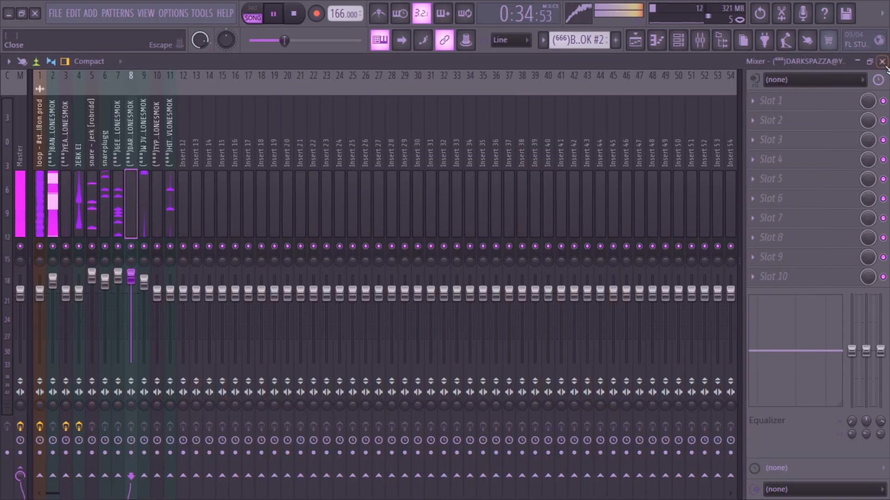
pyautogui.click(884, 63)
pyautogui.click(885, 63)
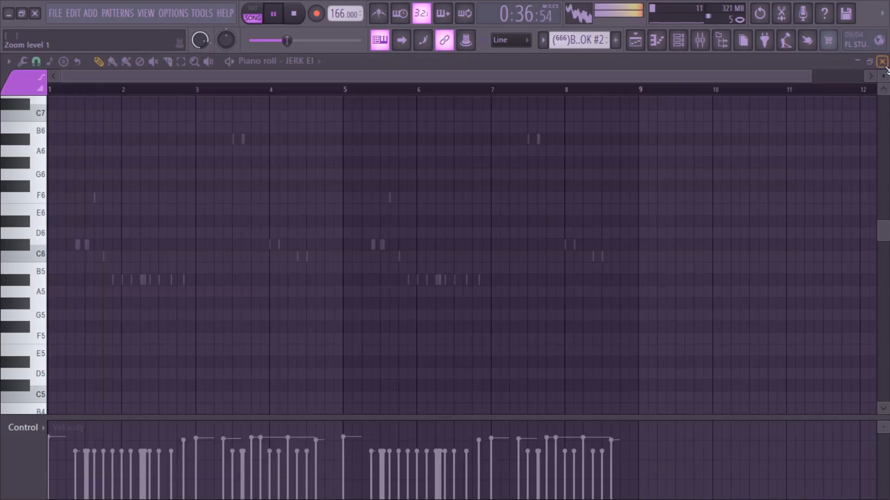
# - Close the leftover channel settings windows, including HIT RIM, BANG, DARKSPAZZA and the loop
pyautogui.click(55, 122)
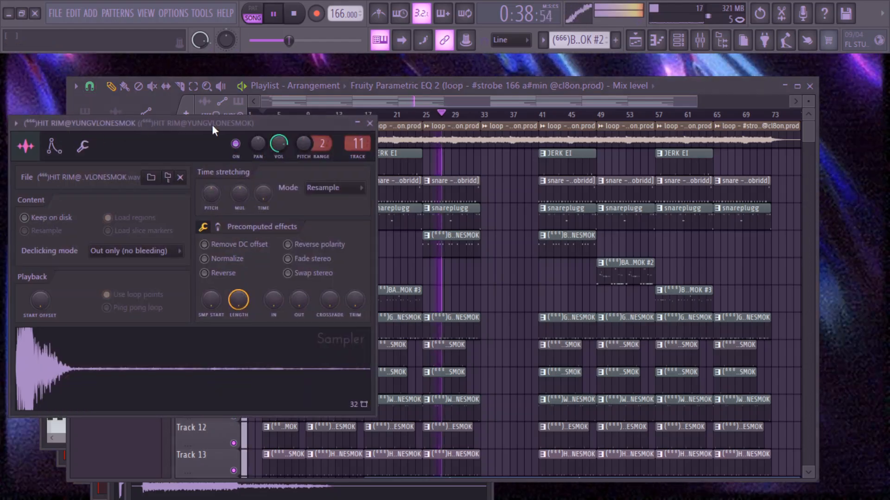
pyautogui.click(366, 122)
pyautogui.click(56, 155)
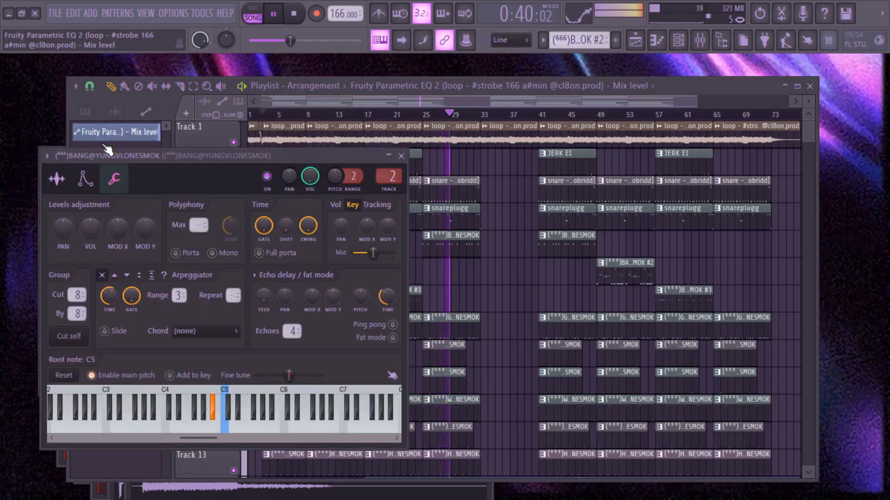
pyautogui.click(401, 157)
pyautogui.click(56, 155)
pyautogui.click(494, 156)
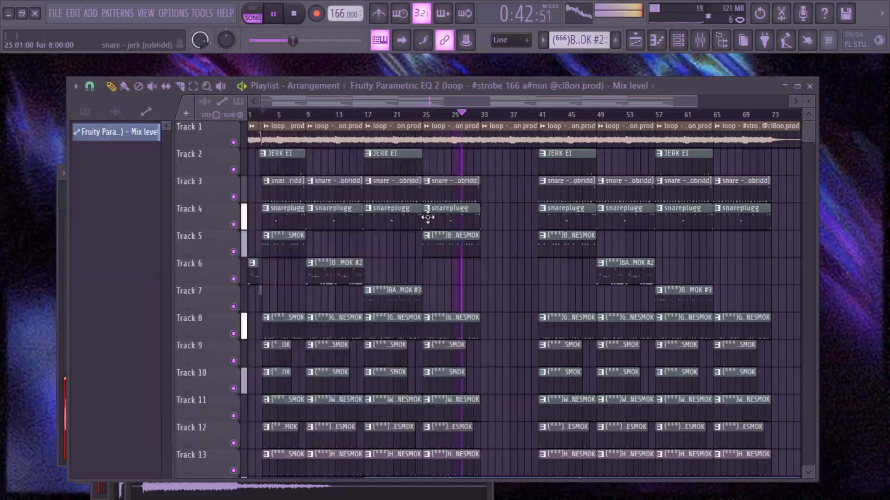
pyautogui.click(429, 492)
pyautogui.click(487, 241)
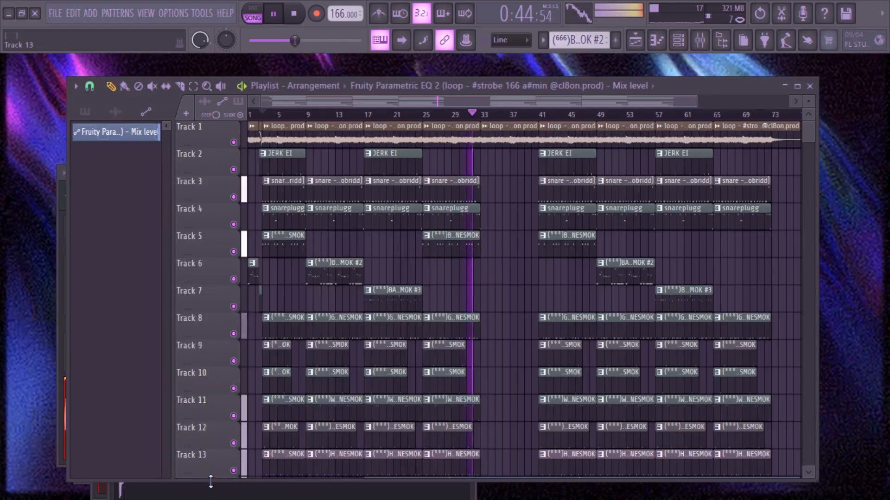
pyautogui.click(211, 489)
pyautogui.click(471, 224)
pyautogui.click(267, 490)
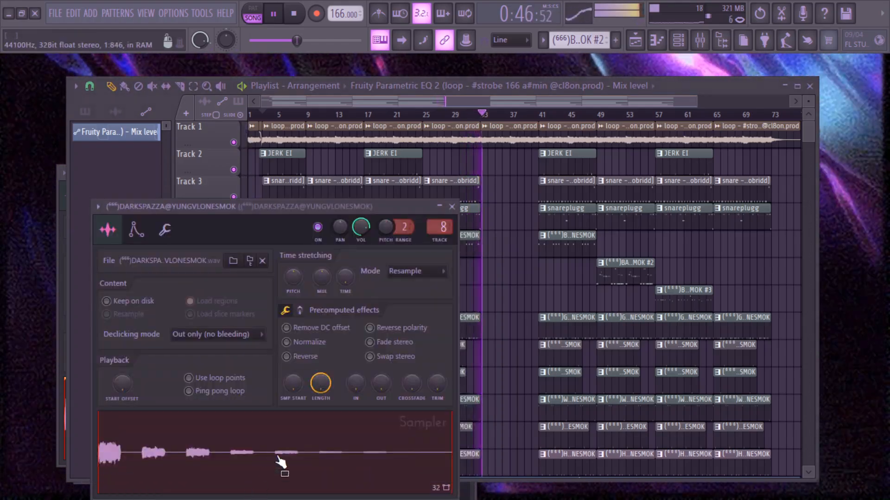
pyautogui.click(453, 207)
pyautogui.click(318, 491)
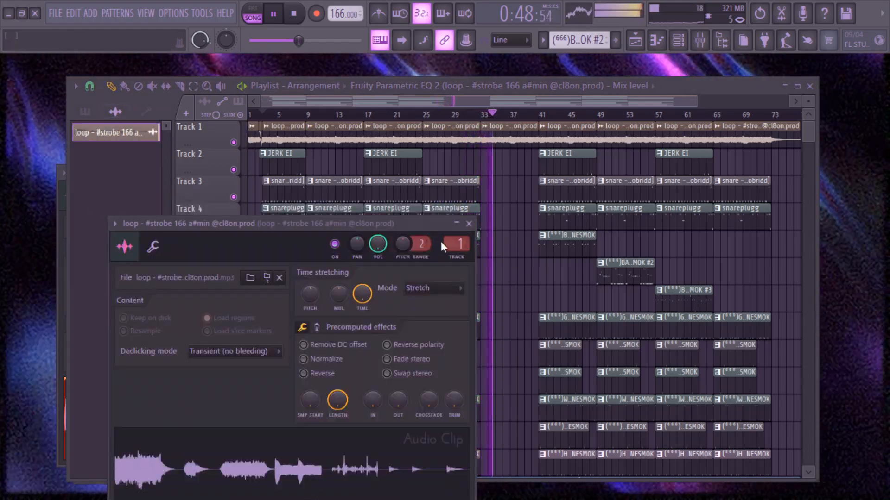
pyautogui.click(469, 224)
# - Stop playback and close the remaining GEEKREALM and YEAT channel settings windows
pyautogui.press('space')
pyautogui.press('space')
pyautogui.press('space')
pyautogui.click(61, 403)
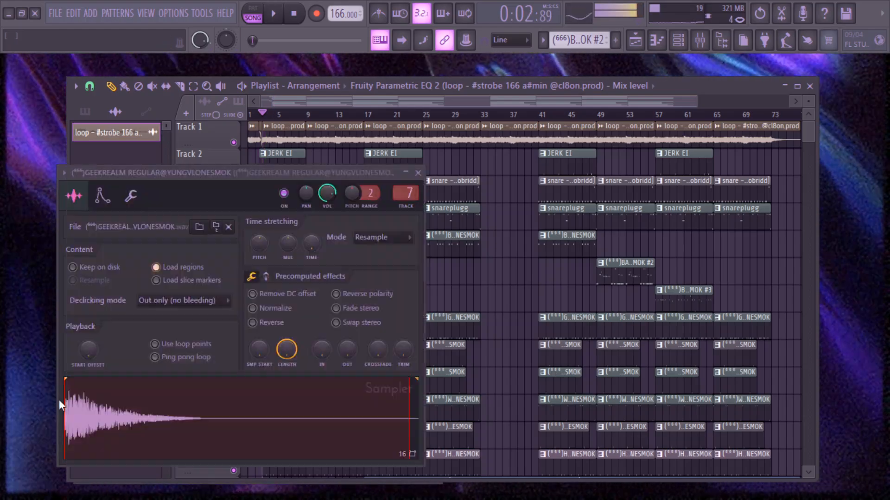
pyautogui.click(415, 172)
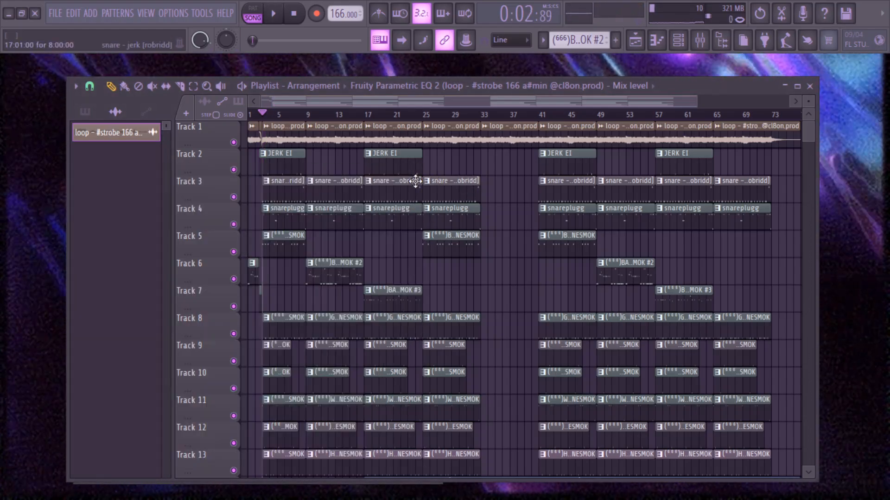
pyautogui.click(429, 483)
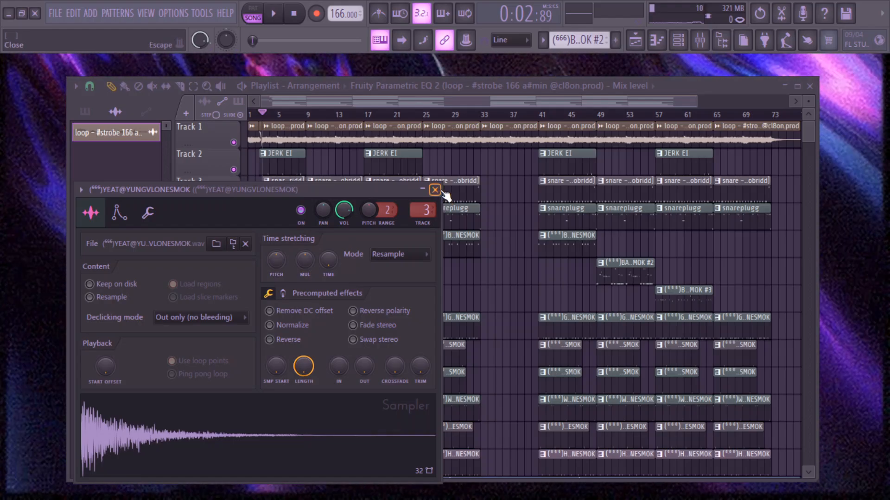
pyautogui.click(435, 189)
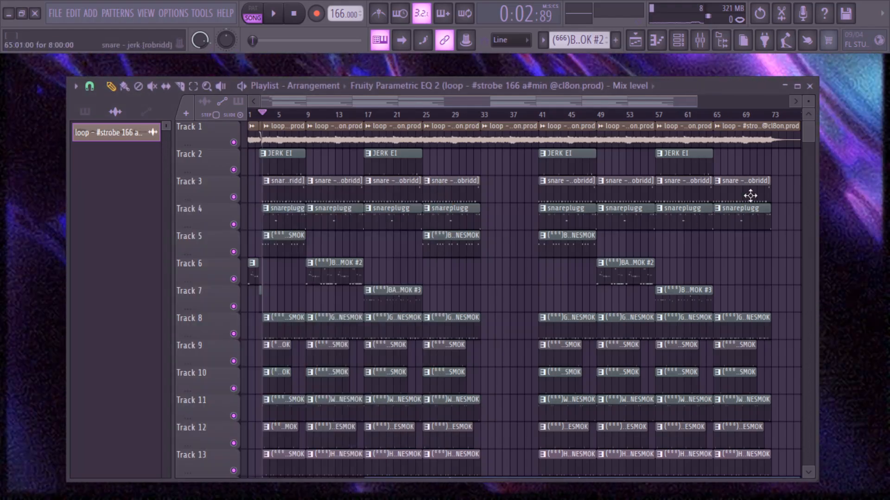
# - Slice the EQ mix-level automation at bar 25, copy its bar 17 section to bars 9 and 1, and play the opening
pyautogui.moveTo(809, 101); pyautogui.dragTo(809, 105)
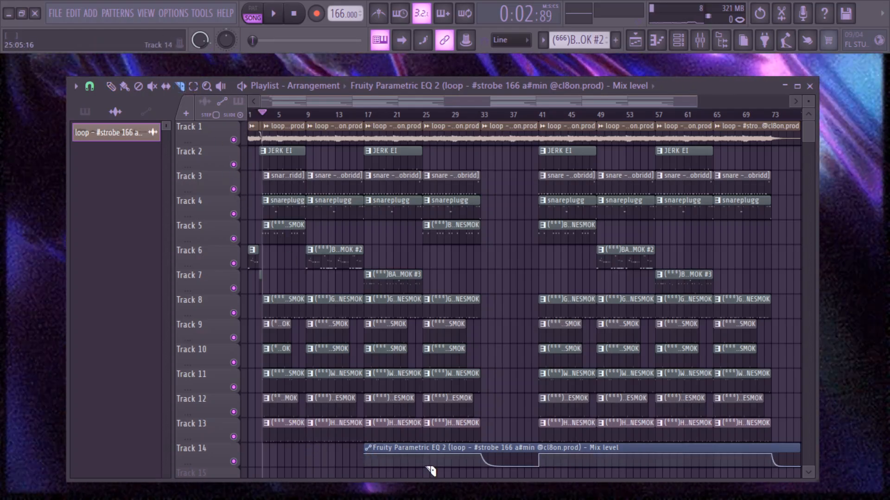
pyautogui.moveTo(398, 475)
pyautogui.mouseDown()
pyautogui.moveTo(385, 450)
pyautogui.moveTo(274, 451)
pyautogui.moveTo(341, 460)
pyautogui.mouseUp()
pyautogui.click(112, 87)
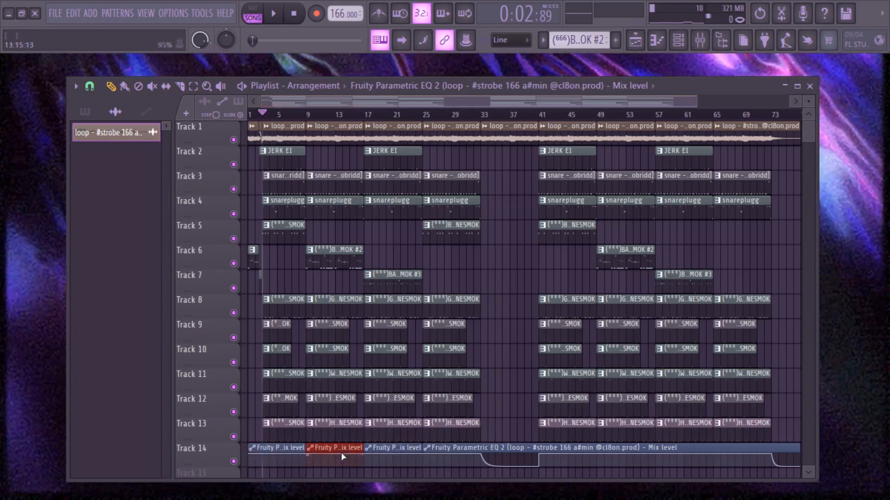
pyautogui.press('space')
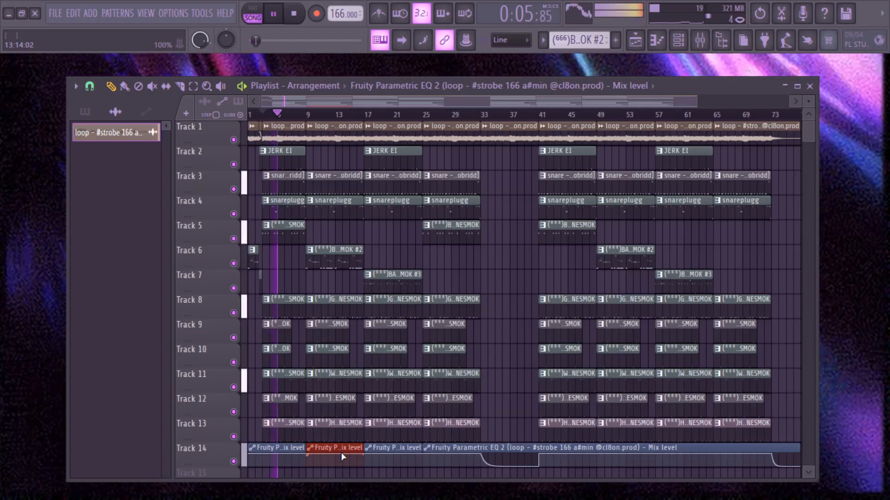
pyautogui.press('space')
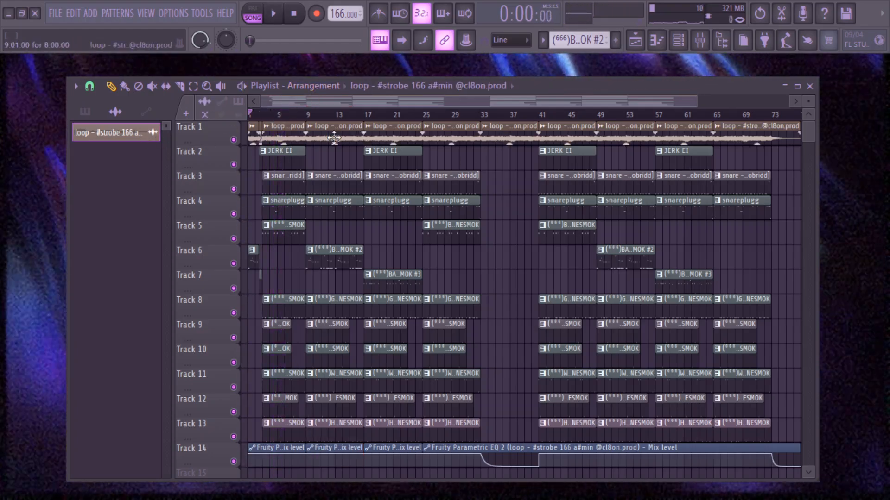
# - Search the browser for "v4" and place the CL8ON tag v4 ++++ sample at bar 1 on the track below Track 14
pyautogui.hotkey('alt', 'F8')
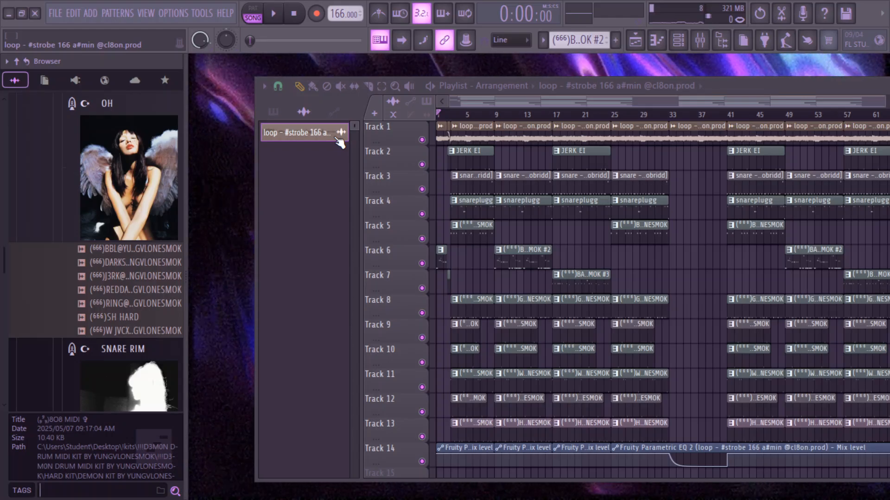
pyautogui.press('Return')
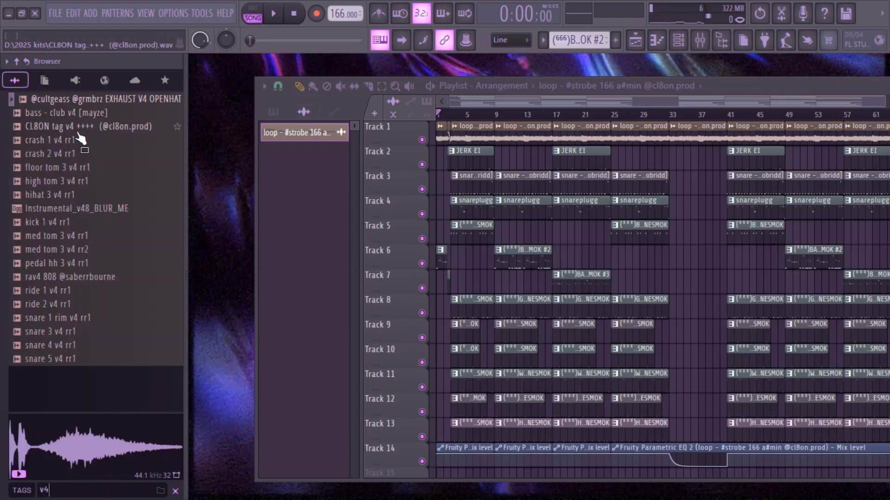
pyautogui.moveTo(69, 126); pyautogui.dragTo(410, 472)
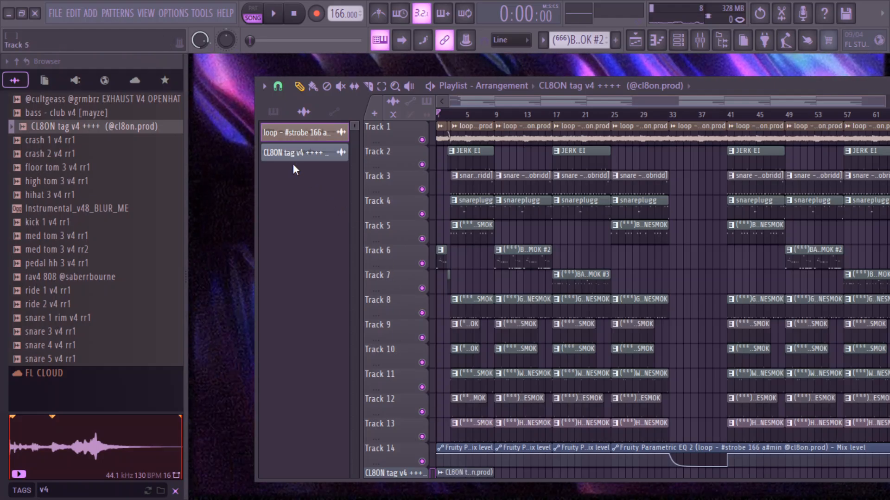
# - View the CL8ON tag clip's channel settings and clear them and the browser away from the playlist
pyautogui.click(296, 160)
pyautogui.click(371, 284)
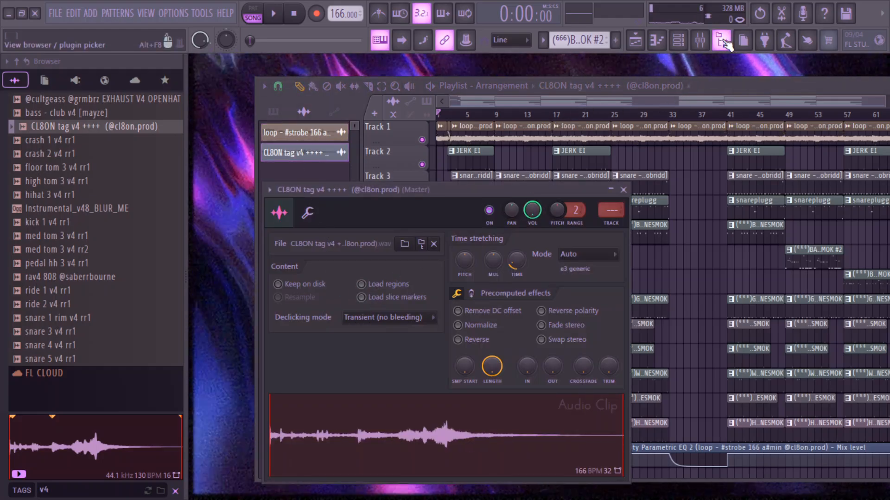
pyautogui.hotkey('alt', 'F8')
pyautogui.click(436, 189)
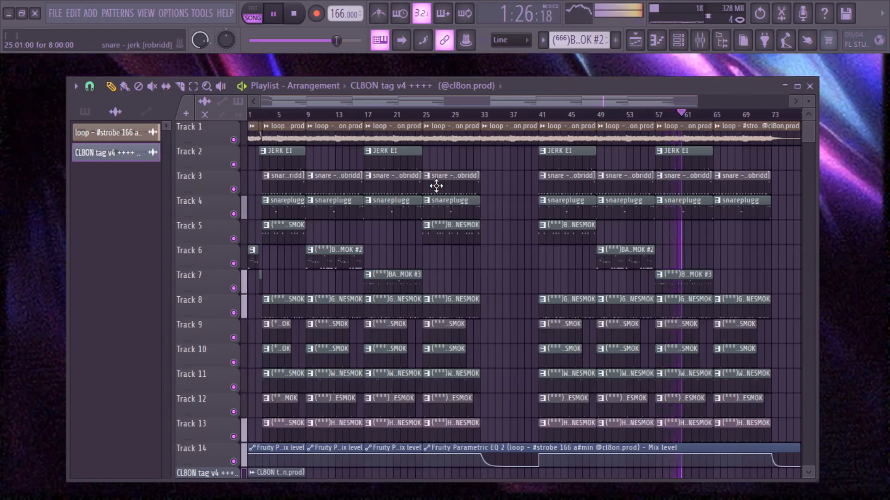
# - Copy the BANG pattern clip from bar 25 to bar 65 on Track 5
pyautogui.click(435, 225)
pyautogui.click(697, 232)
pyautogui.moveTo(697, 232); pyautogui.dragTo(754, 232)
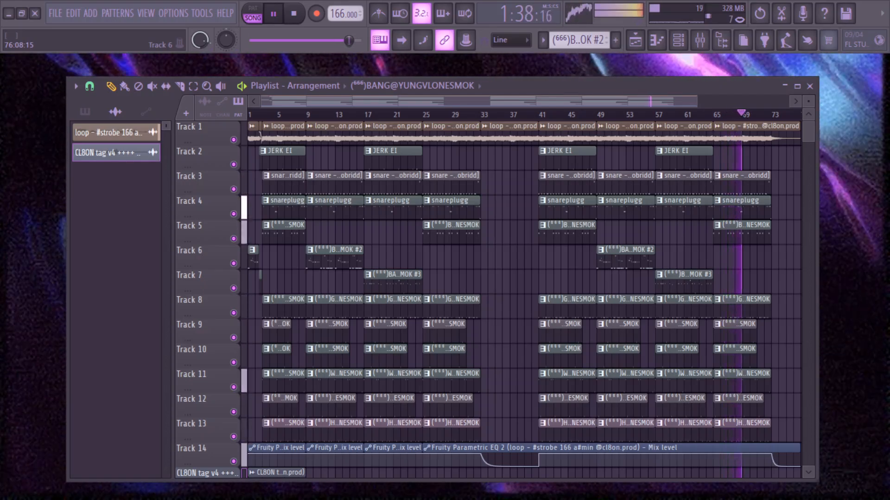
# - Show the browser, open the mixer and select the HIT RIM track
pyautogui.click(722, 40)
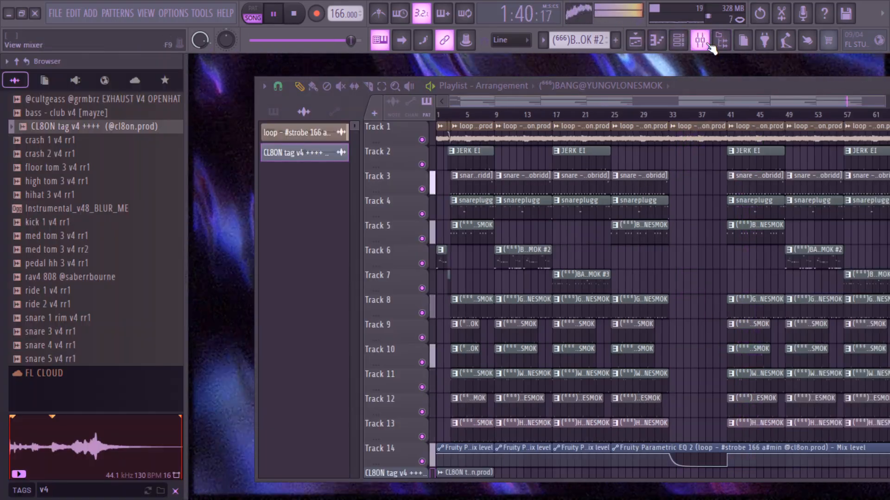
pyautogui.click(700, 40)
pyautogui.click(276, 196)
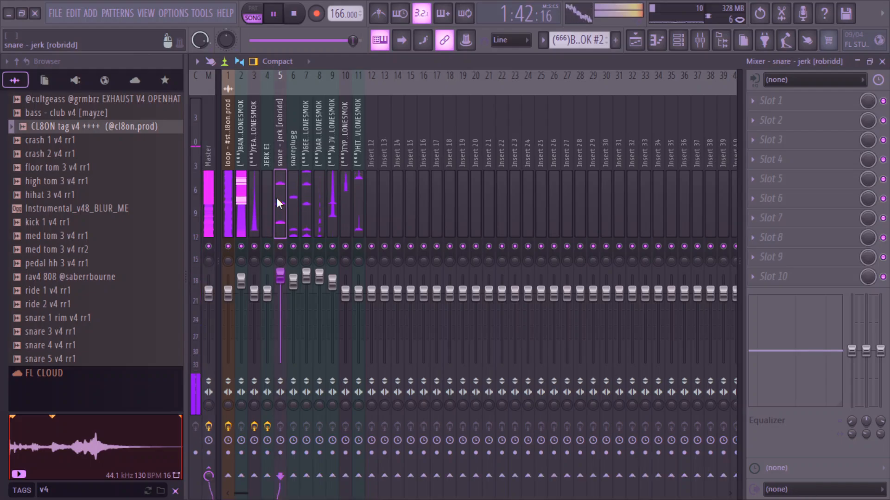
pyautogui.click(362, 228)
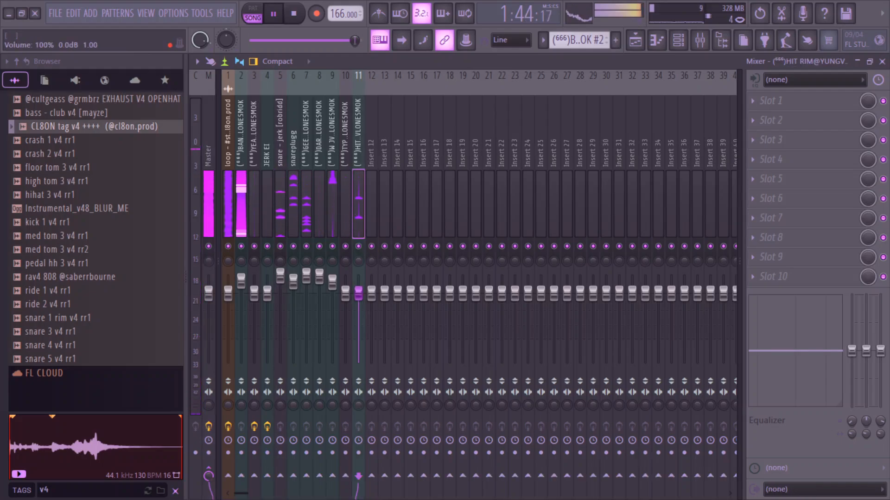